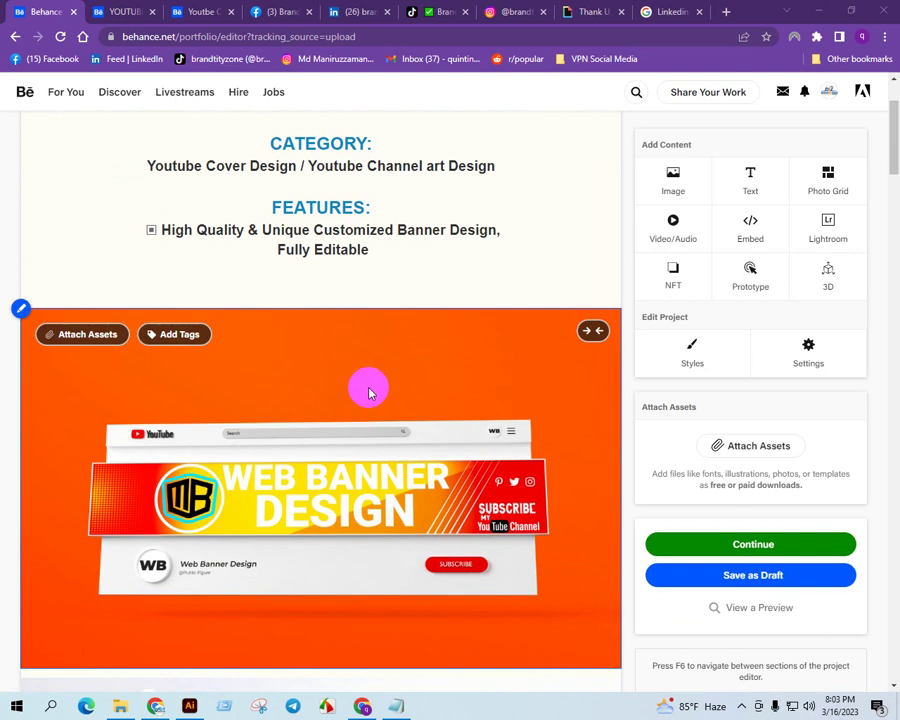
Continue to the project's publishing details and enter the title "Youtube Channel Art Or Banner Design | Youtube Cover Design".
scroll(368, 388, down, 1)
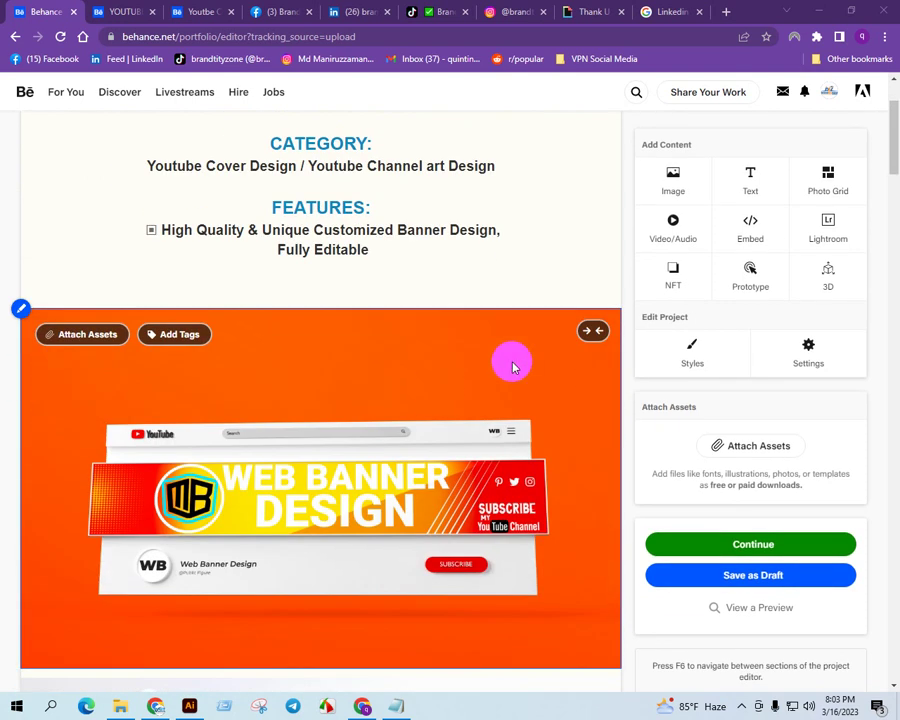
click(716, 545)
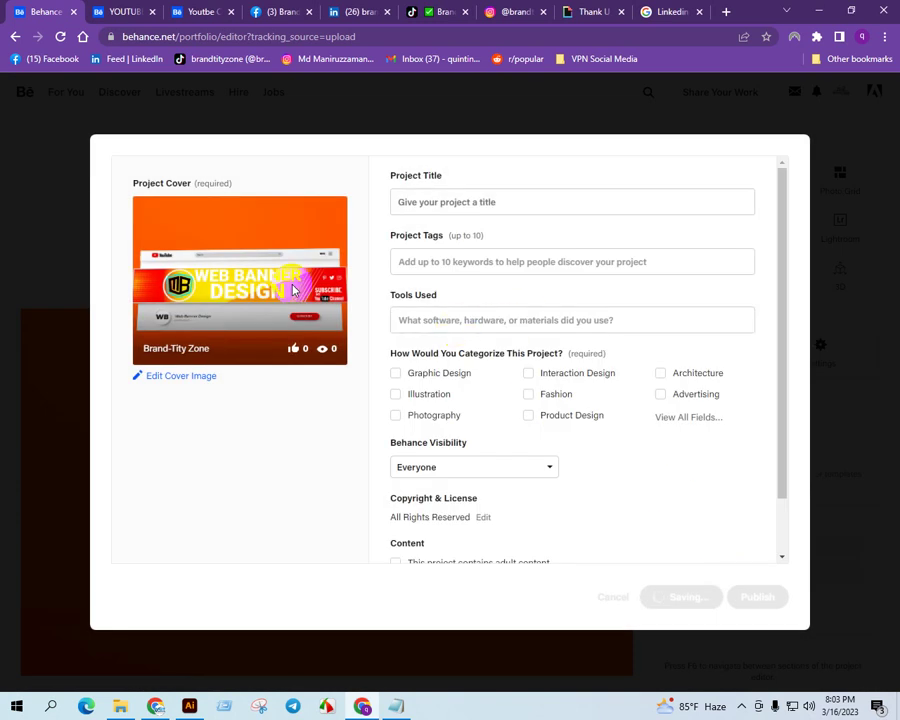
click(484, 208)
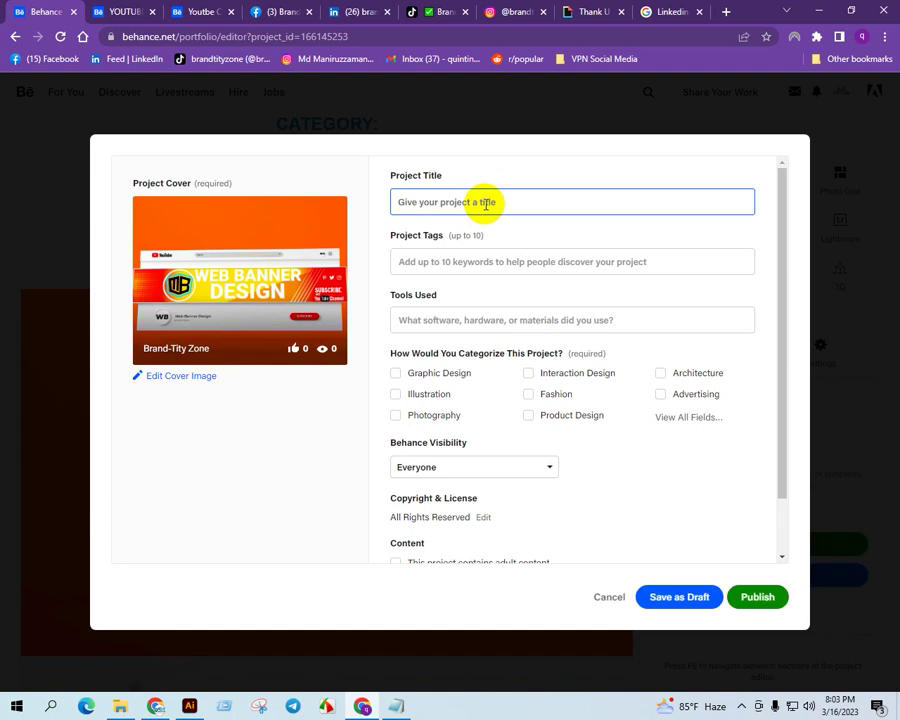
text(Youtube)
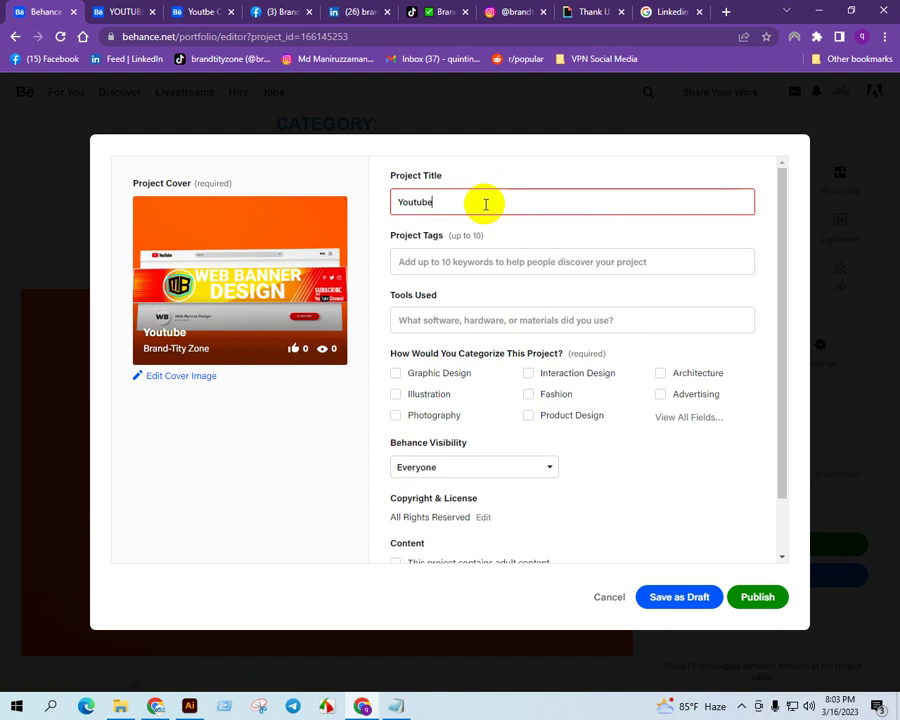
text( Channel Art Or)
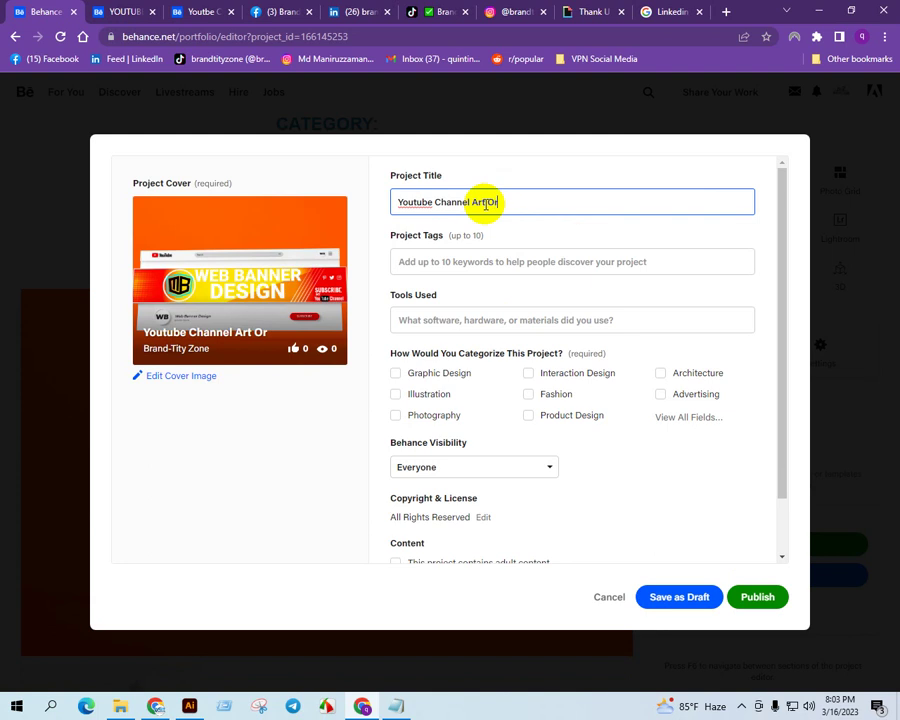
text( Banner De)
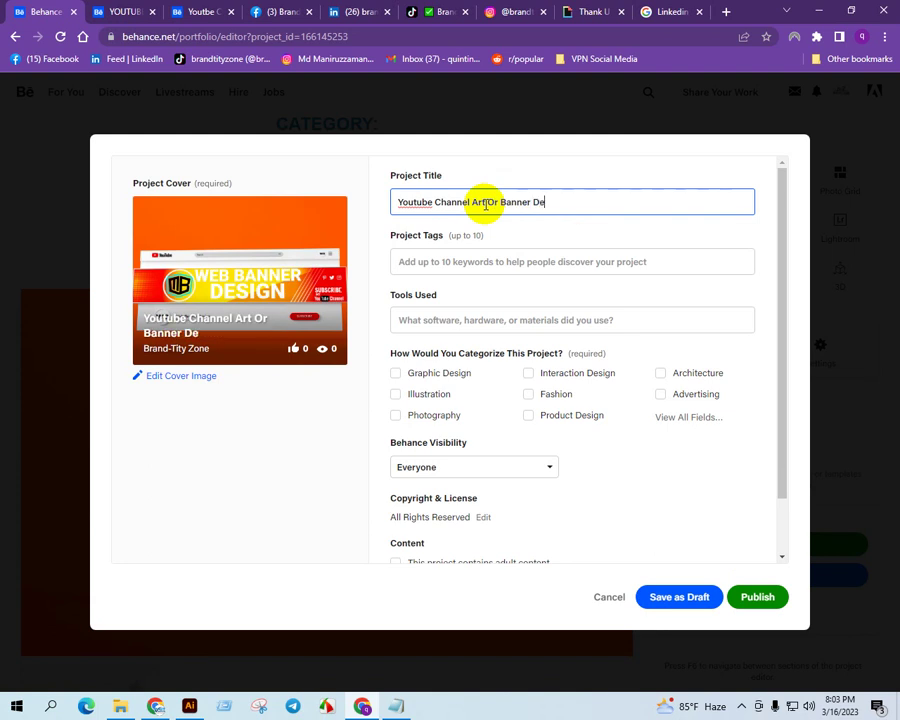
text(sign Pro)
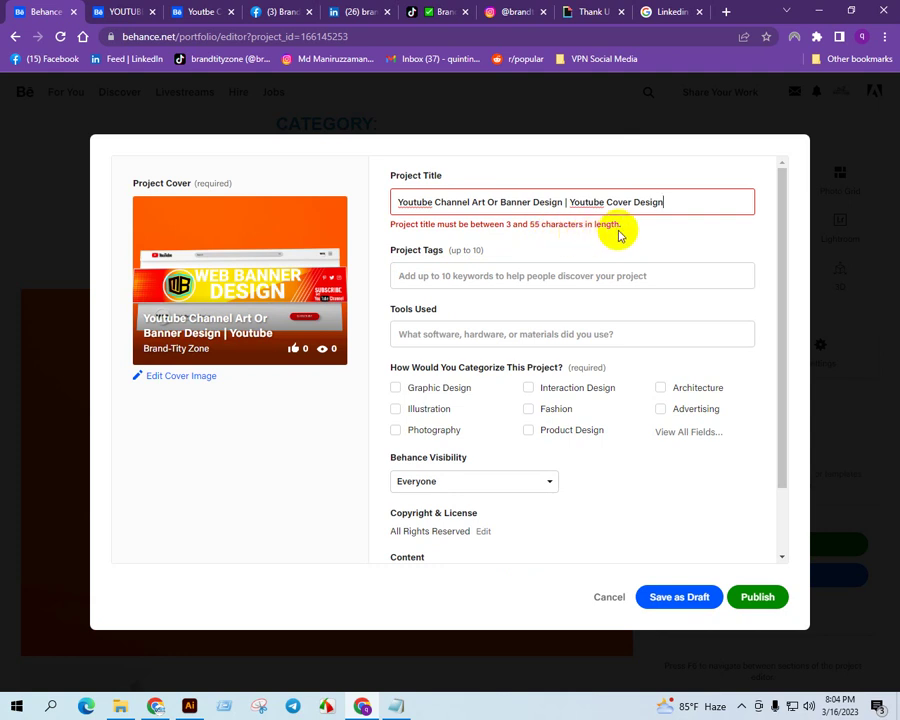
Shorten the project title by removing the vertical bar separator and the final word "Design".
click(670, 202)
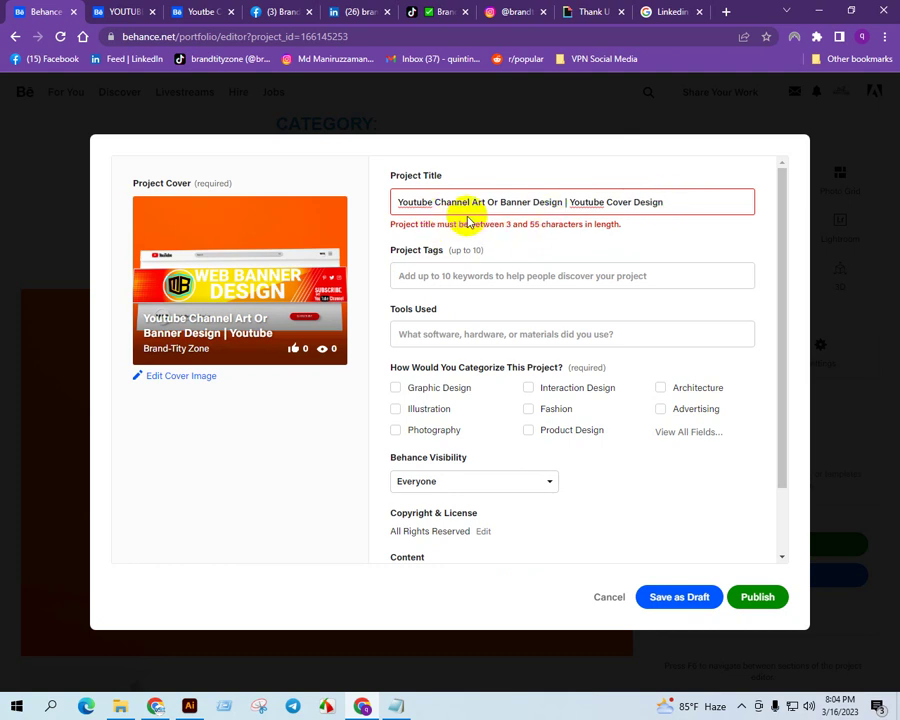
click(567, 202)
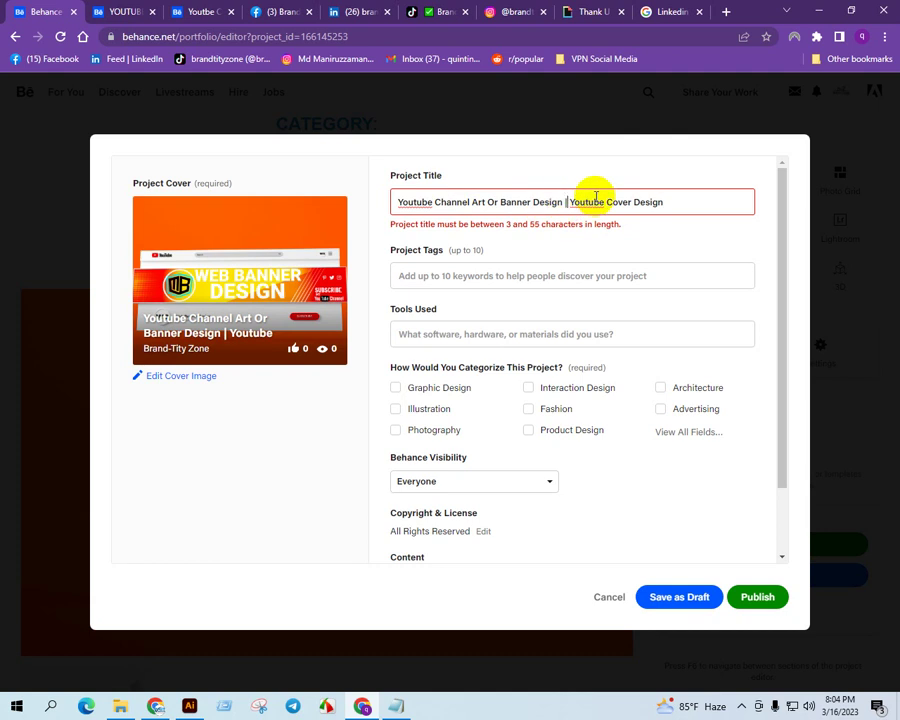
key(BackSpace)
key(BackSpace)
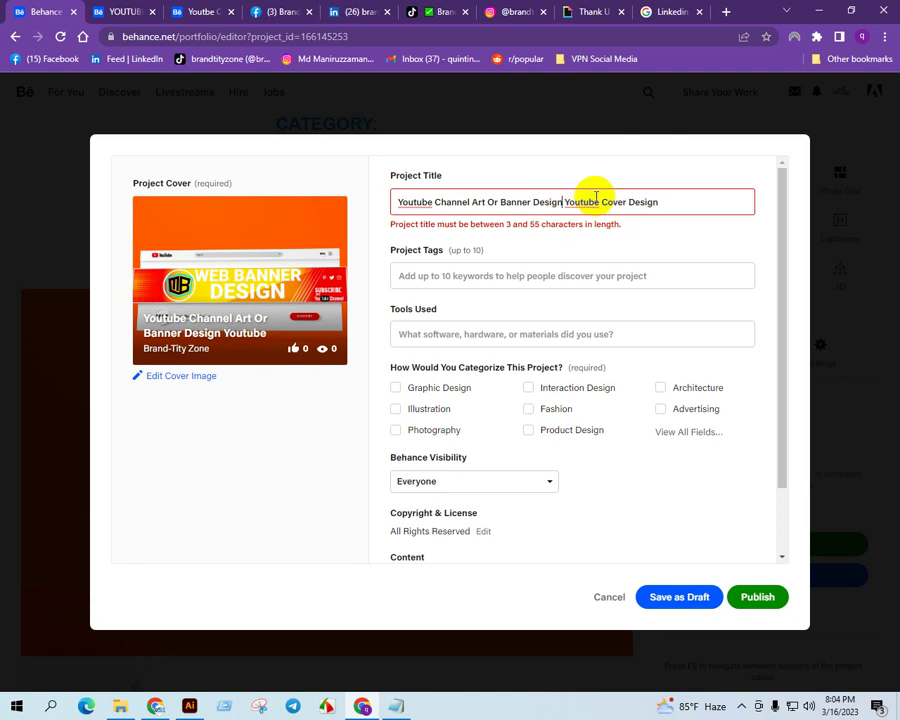
drag(680, 196, 630, 198)
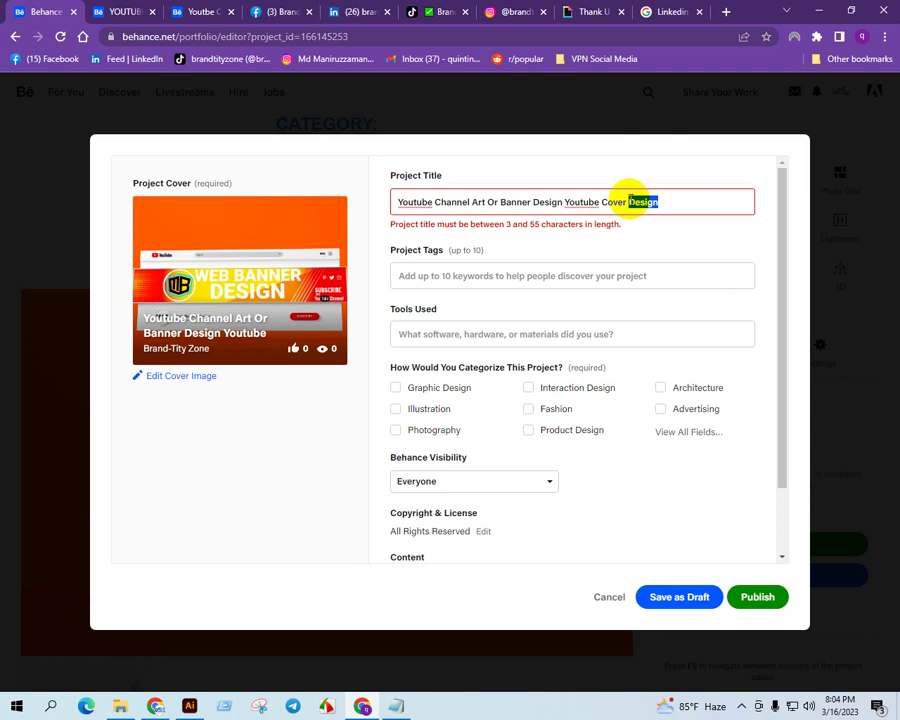
key(BackSpace)
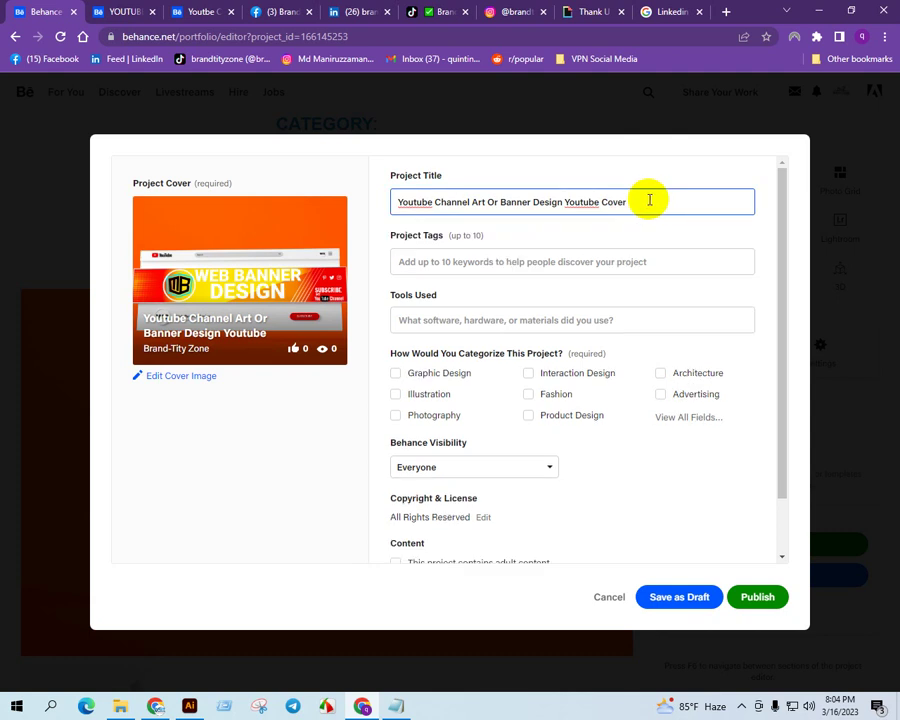
Replace the second "Youtube" in the title with "&" and end the title with "Cover Design".
click(562, 203)
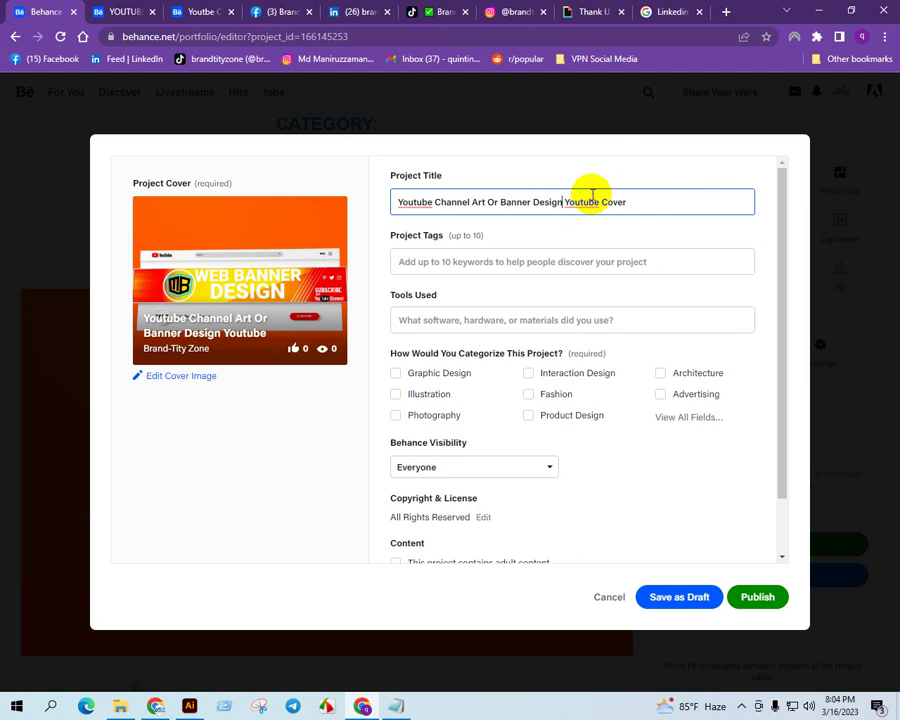
double_click(585, 201)
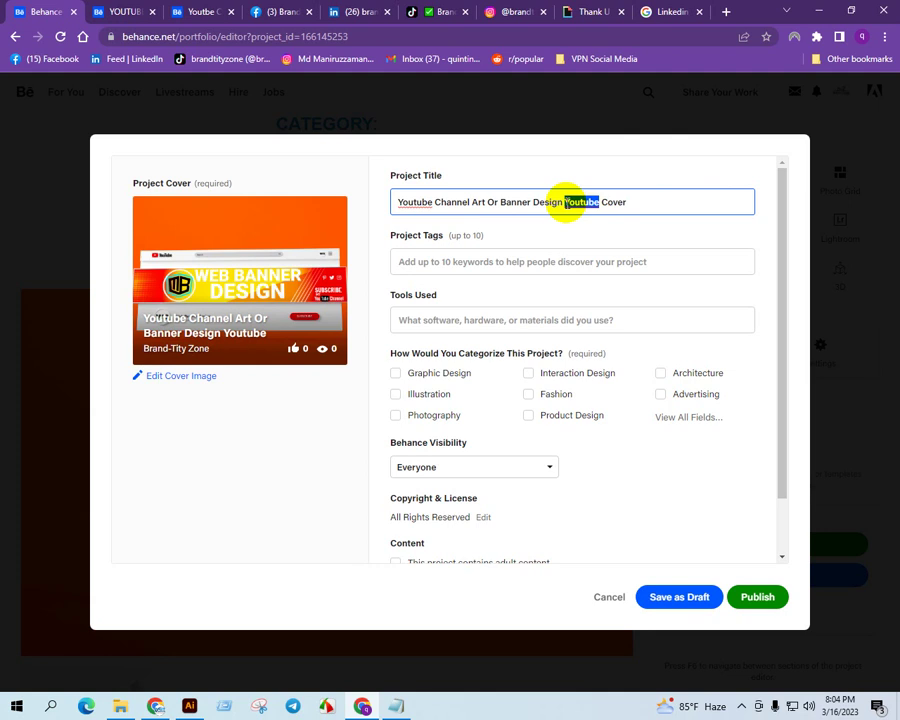
text(&)
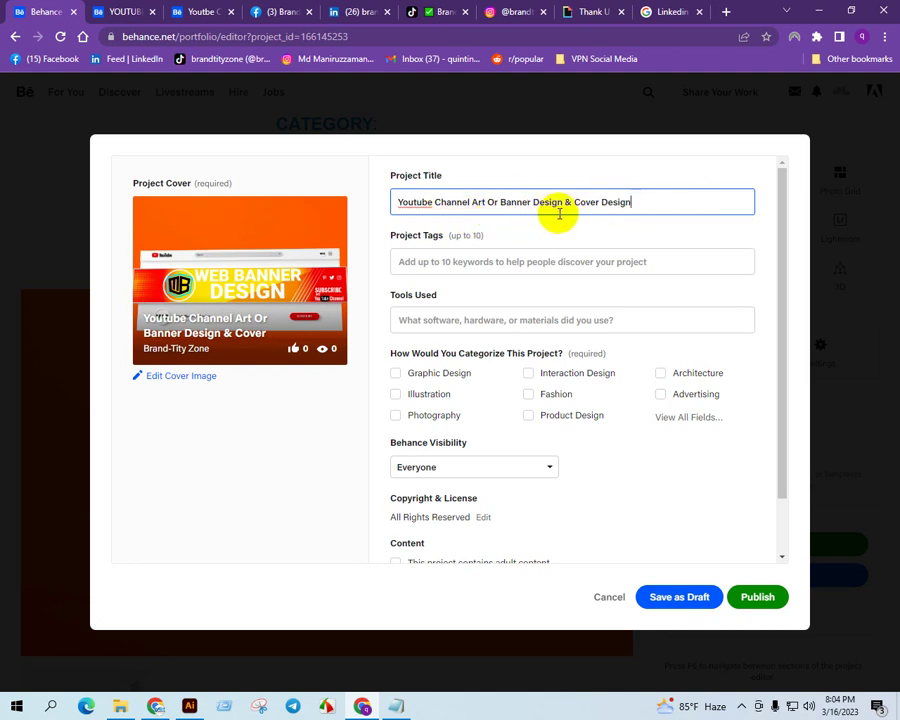
Remove the last "Design" from the title and insert "Youtube" before "Cover".
double_click(630, 202)
key(BackSpace)
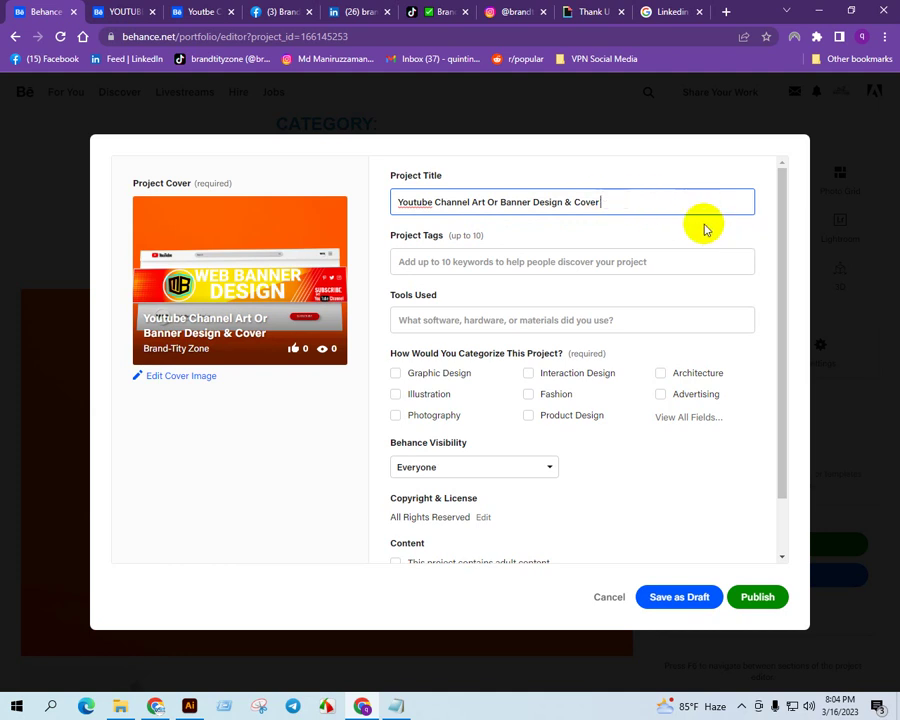
click(574, 202)
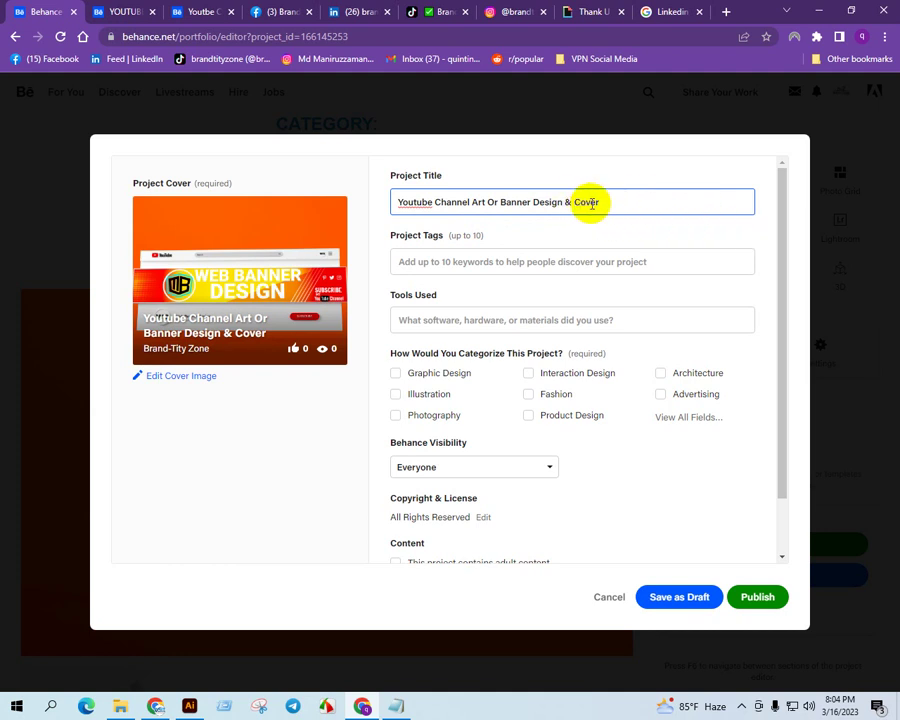
text(Youtube)
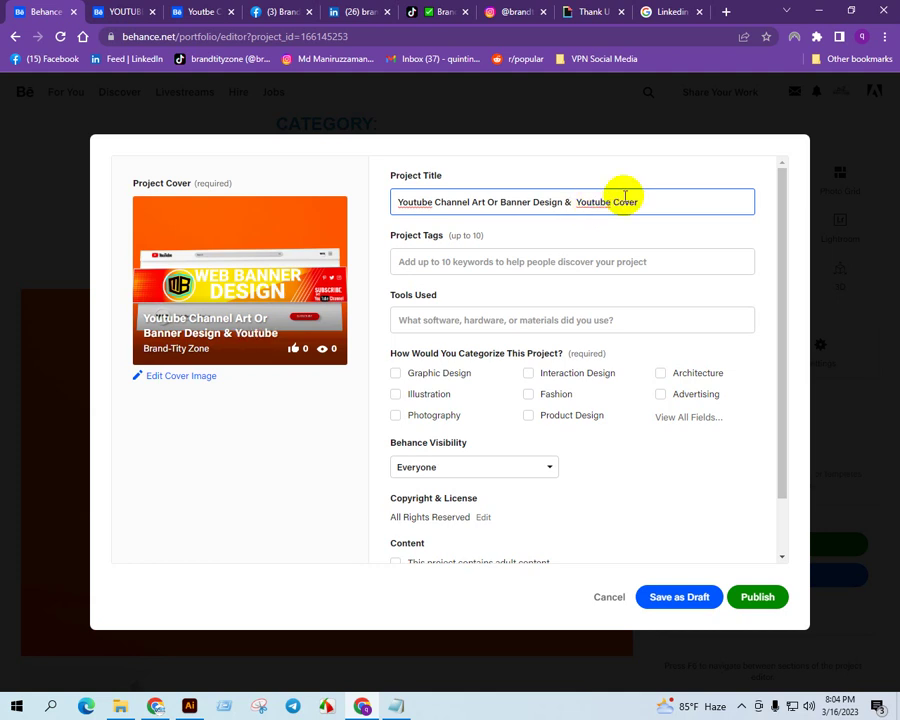
click(683, 202)
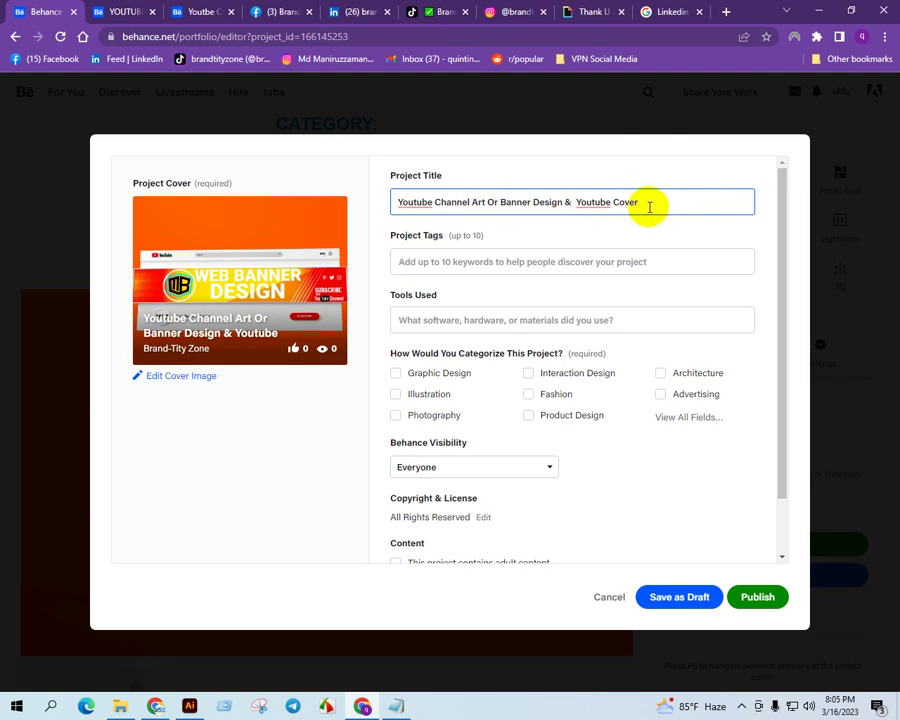
Search the web for rapidtags in a new browser tab and open the Rapidtags YouTube tag generator.
click(428, 263)
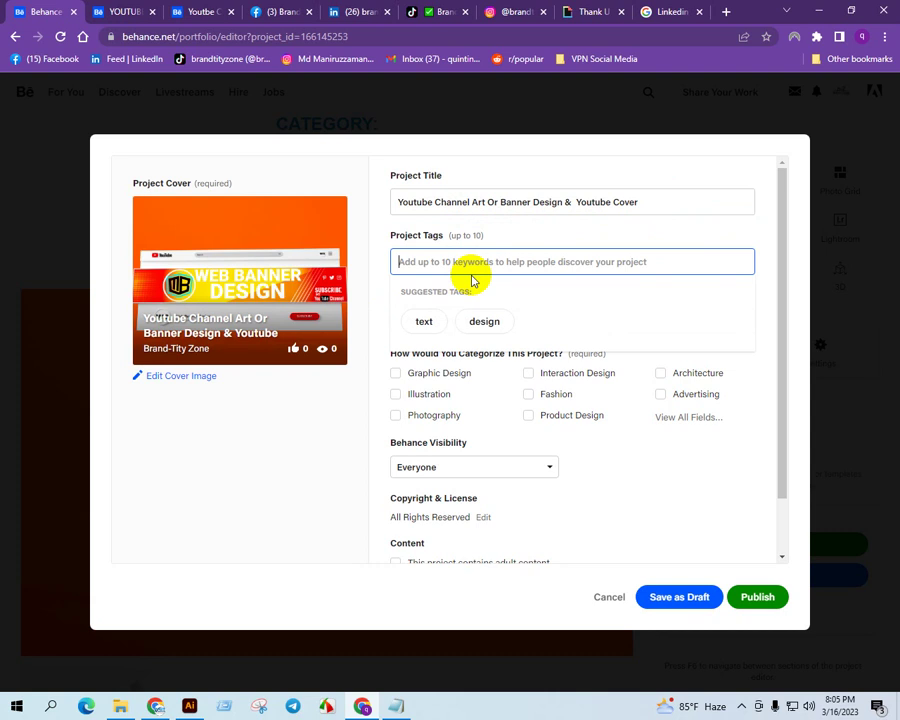
click(725, 12)
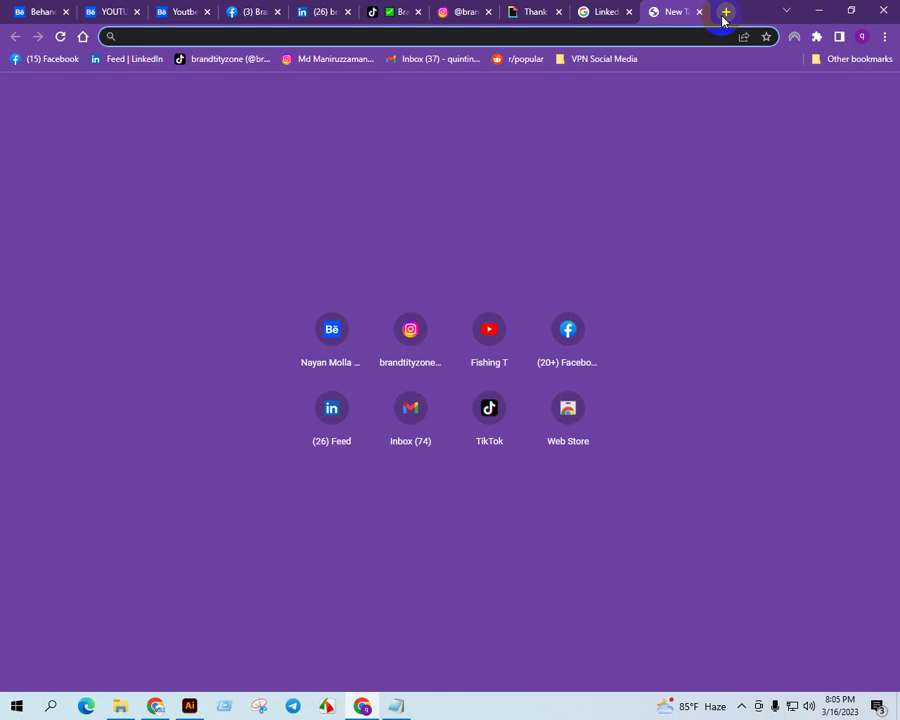
text(rapidtags)
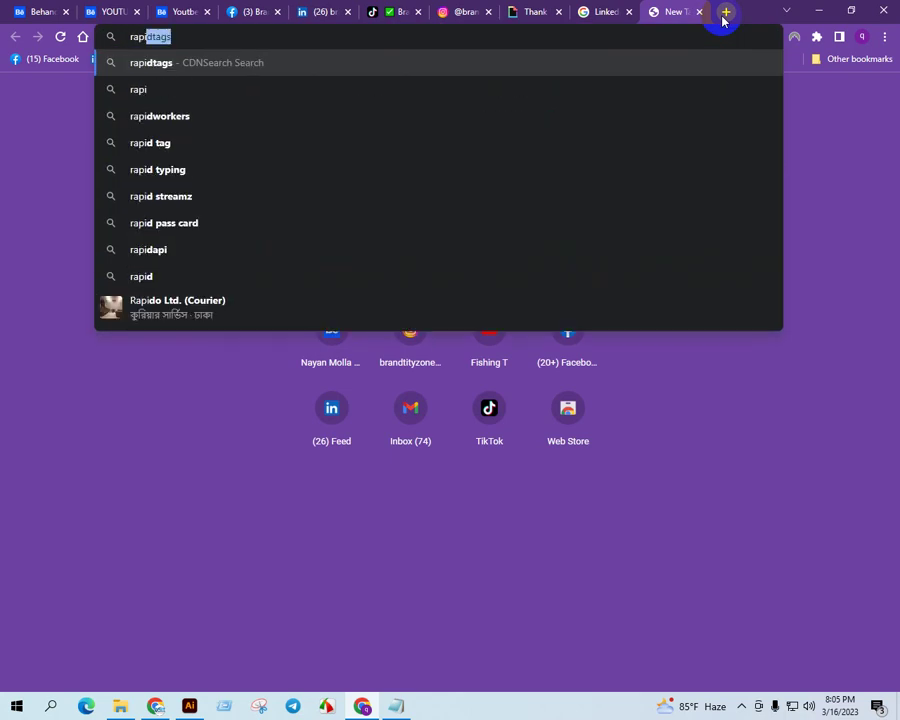
key(Return)
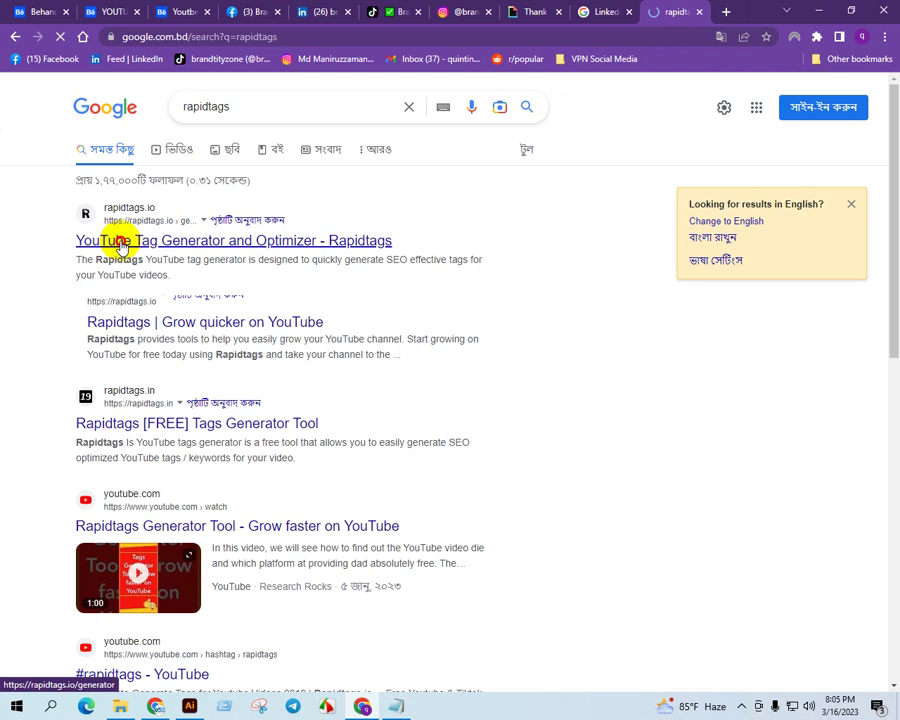
click(230, 240)
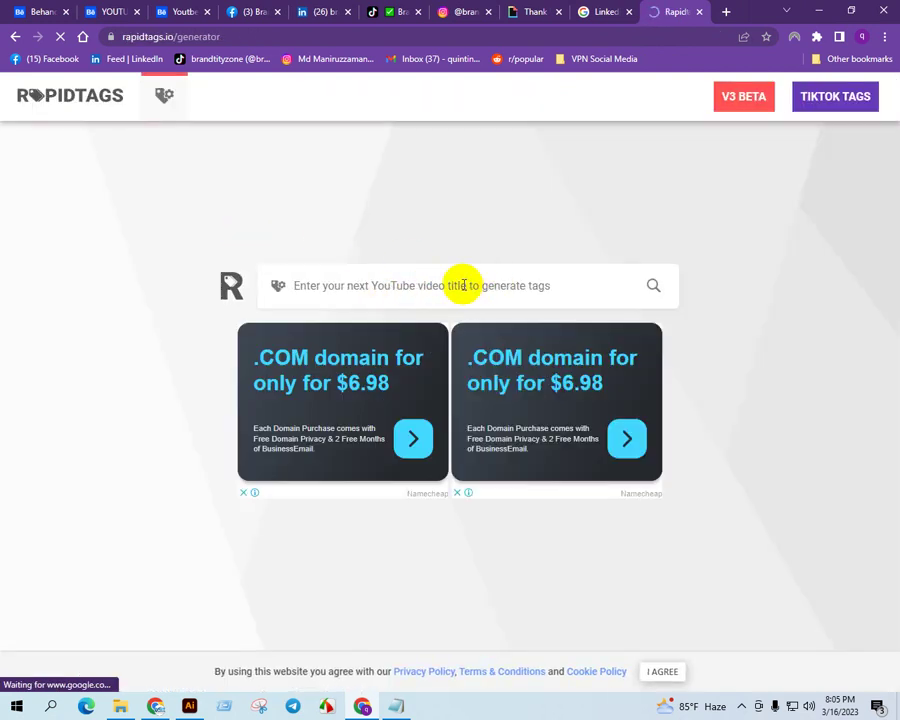
click(412, 288)
Copy the project title from Behance and generate tags for it in Rapidtags.
click(605, 11)
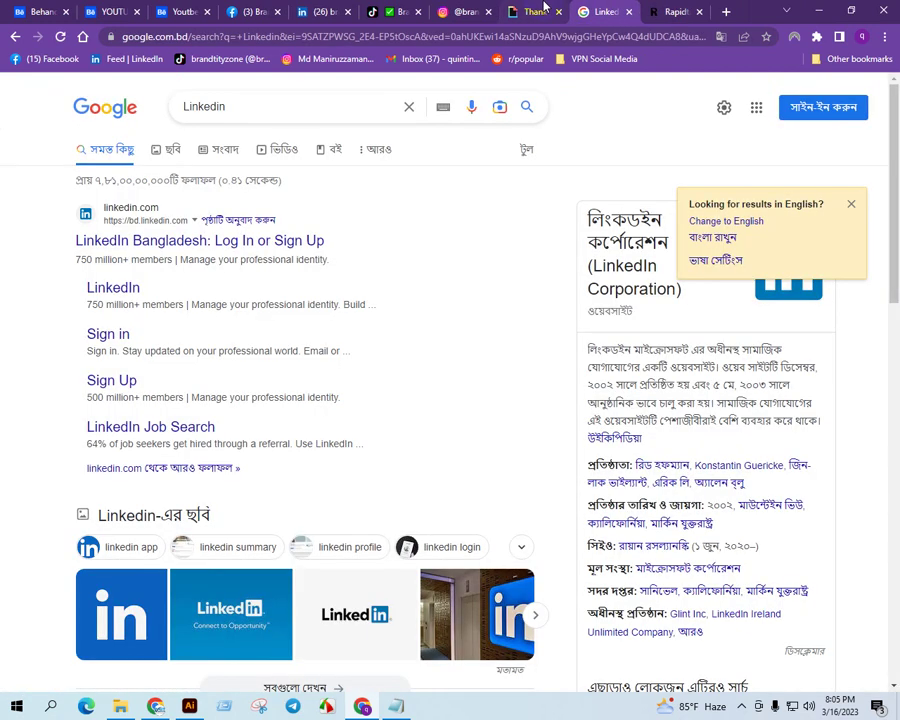
click(38, 11)
drag(670, 201, 332, 201)
key(ctrl+c)
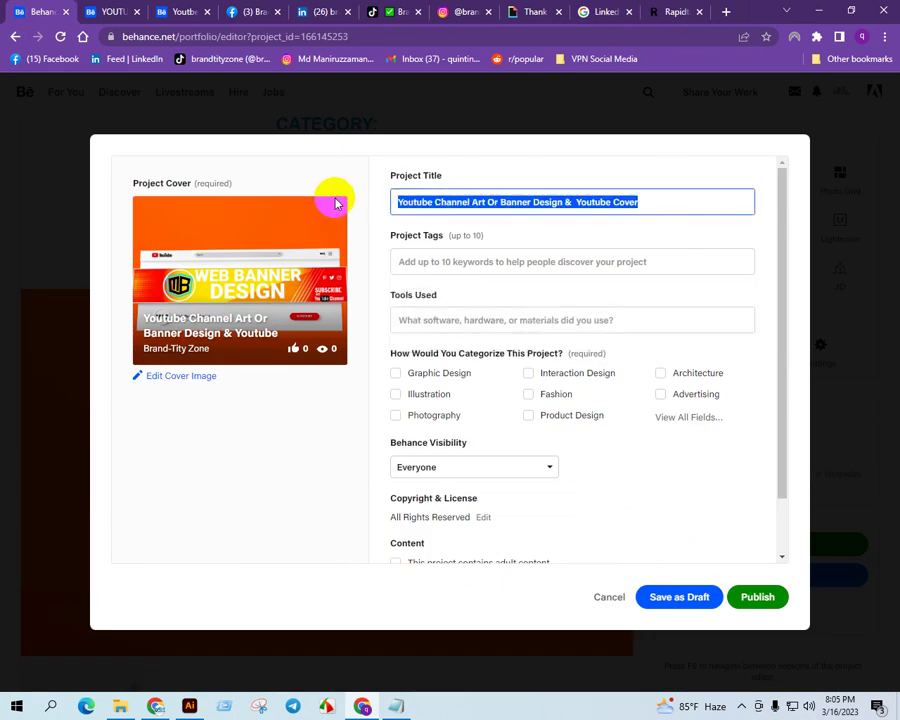
click(675, 11)
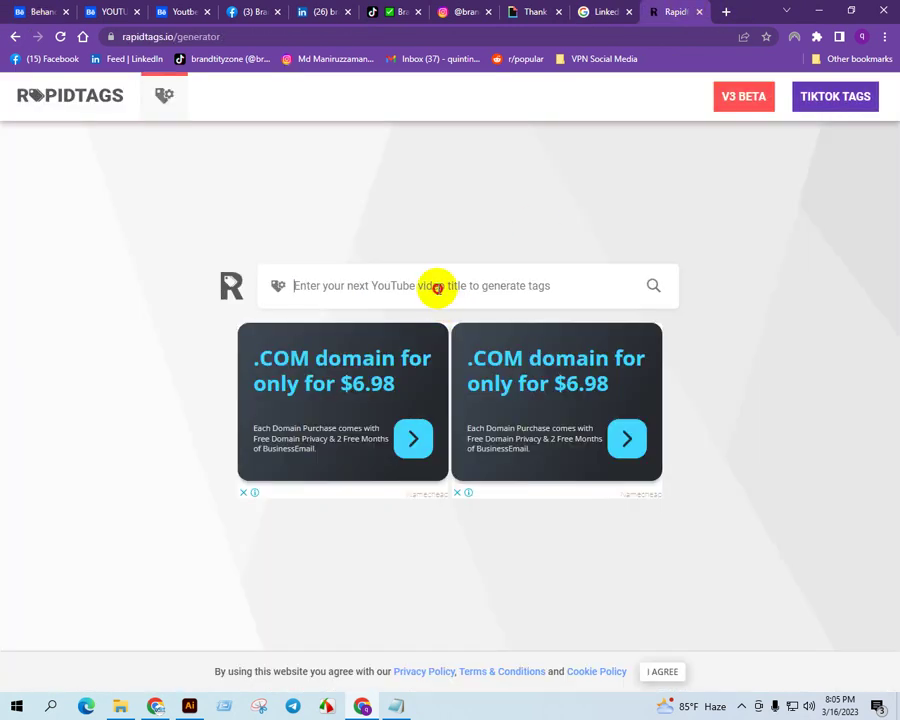
key(ctrl+v)
key(Return)
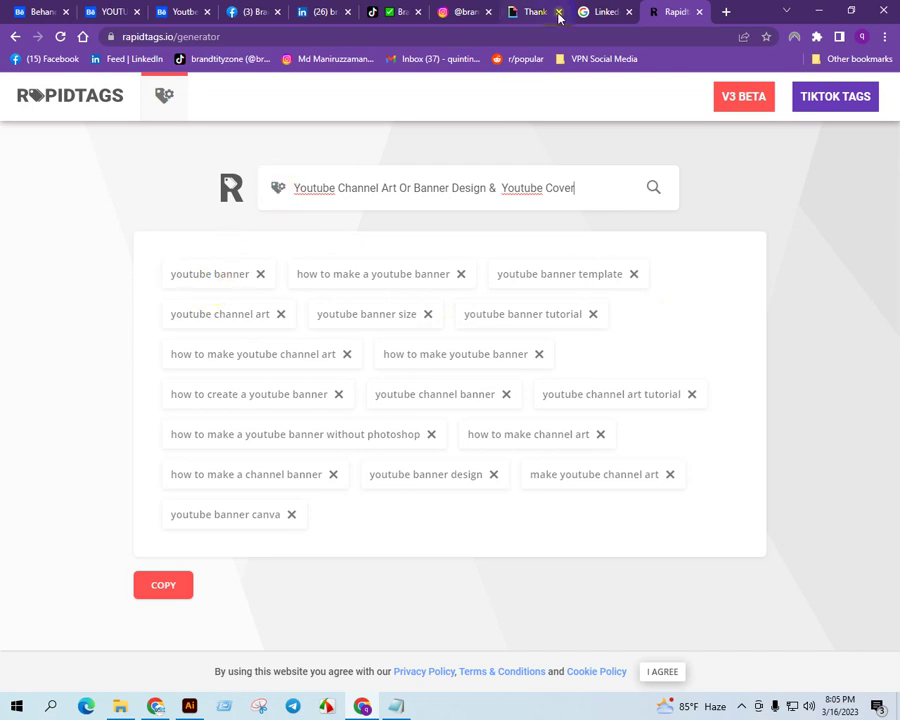
Copy all the generated tags and paste them into the Behance project's Project Tags field.
click(148, 582)
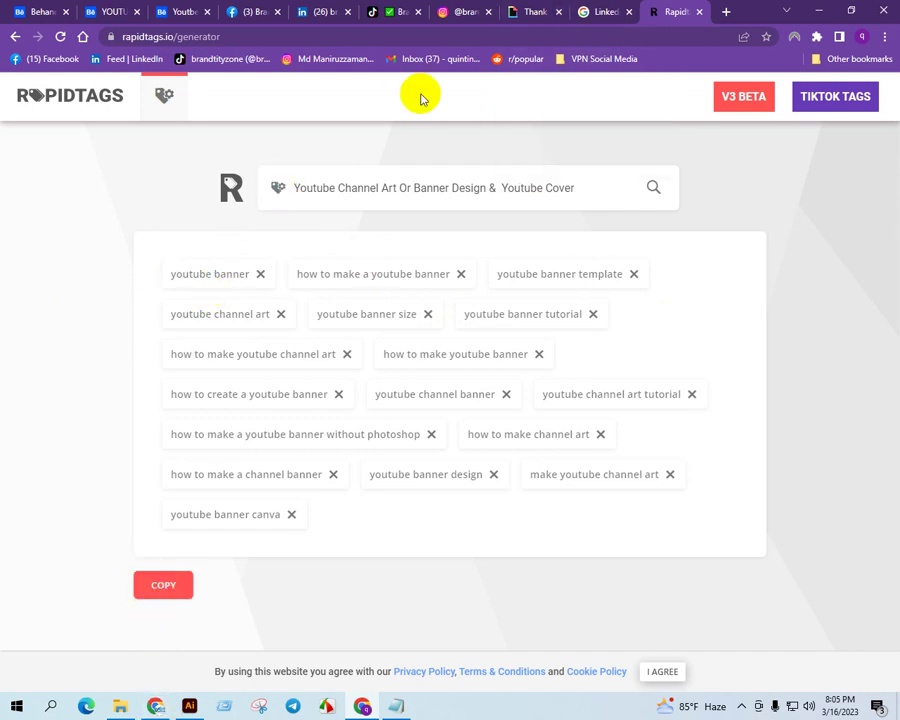
click(40, 11)
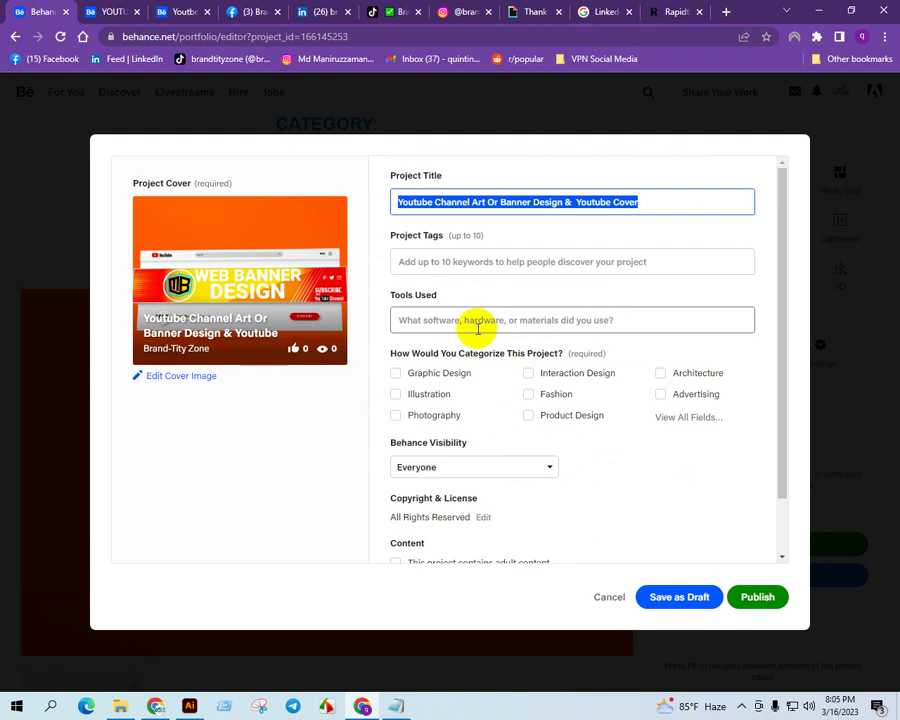
click(456, 263)
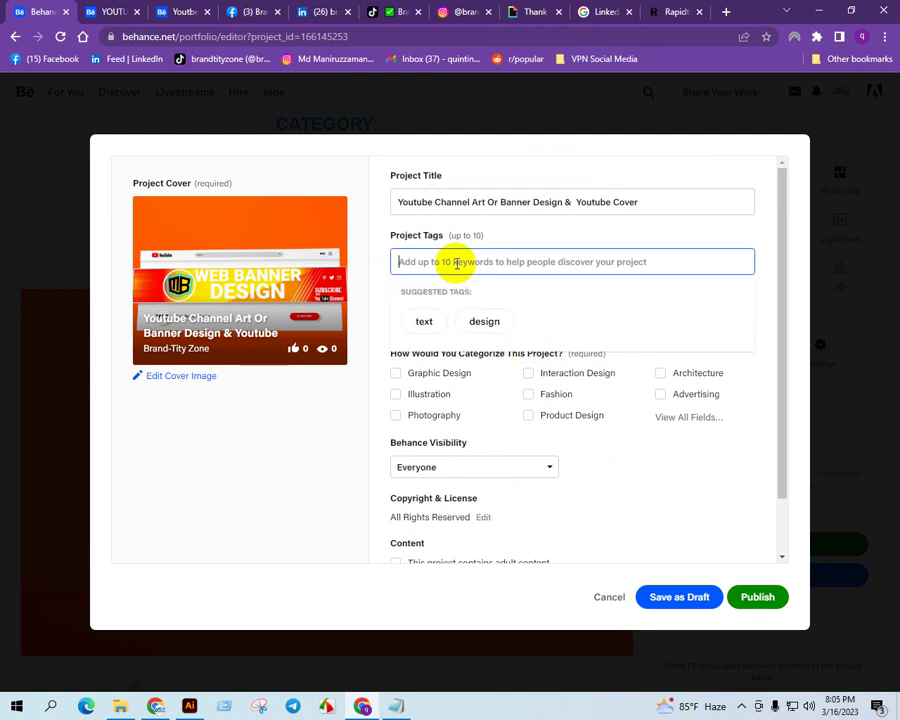
text(v)
key(BackSpace)
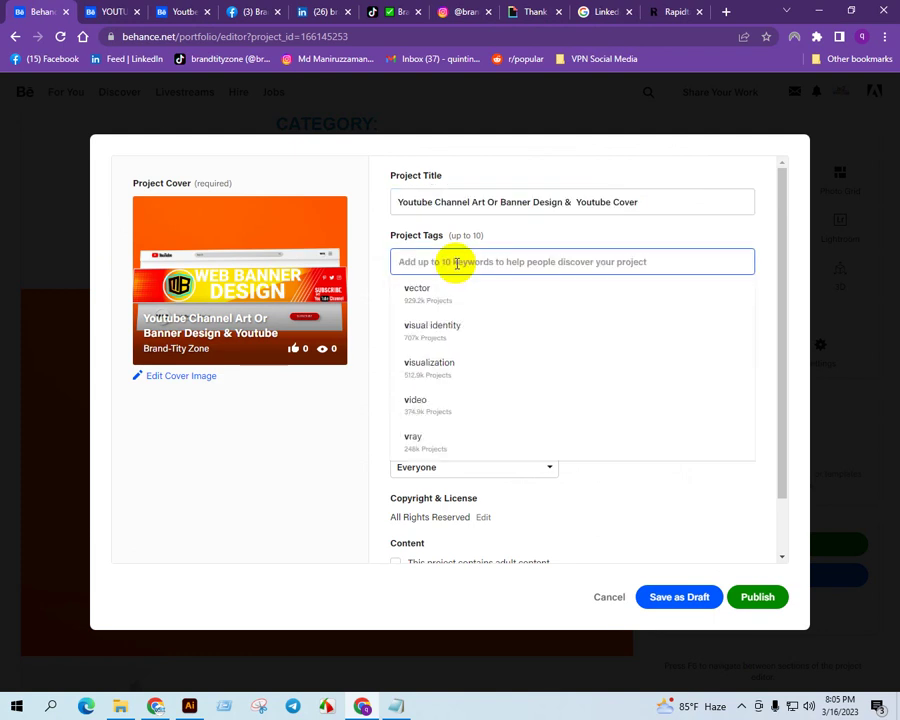
key(ctrl+v)
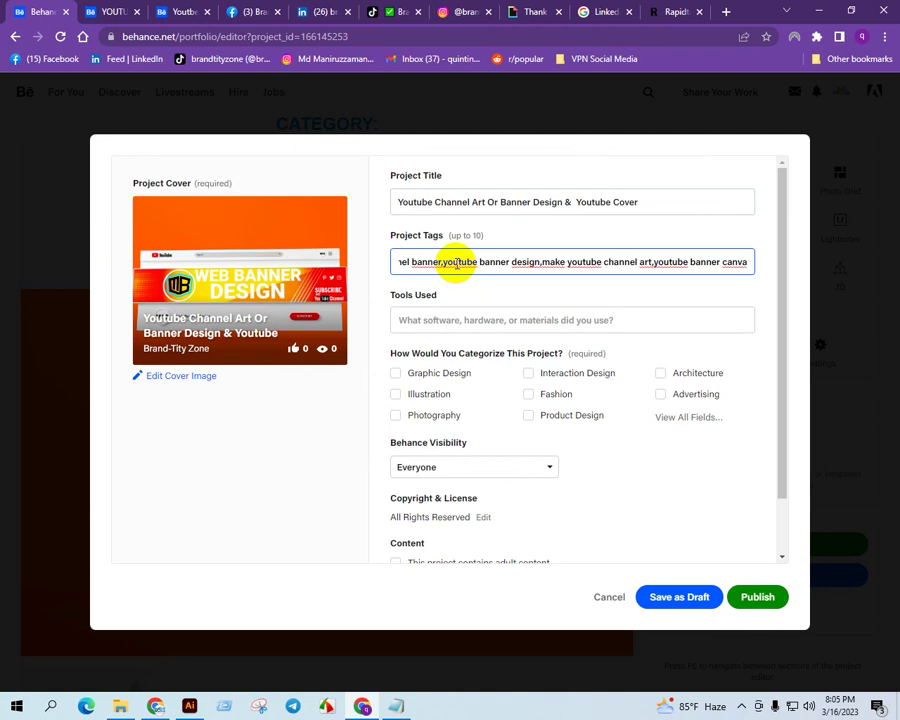
Clear the pasted tag list from the Project Tags field.
scroll(456, 263, down, 2)
scroll(460, 257, up, 2)
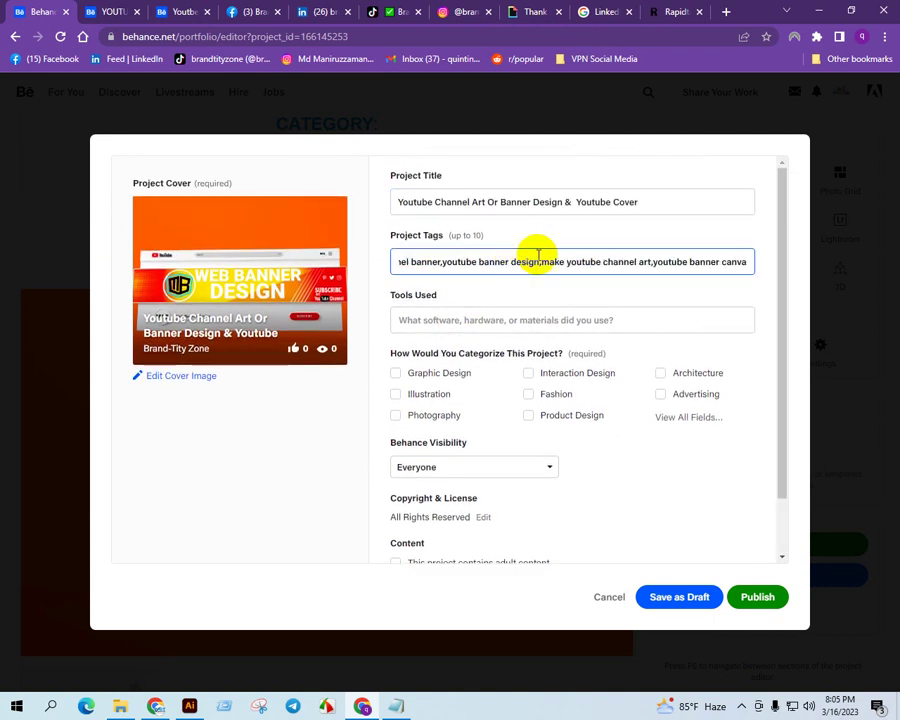
key(ctrl+a)
key(BackSpace)
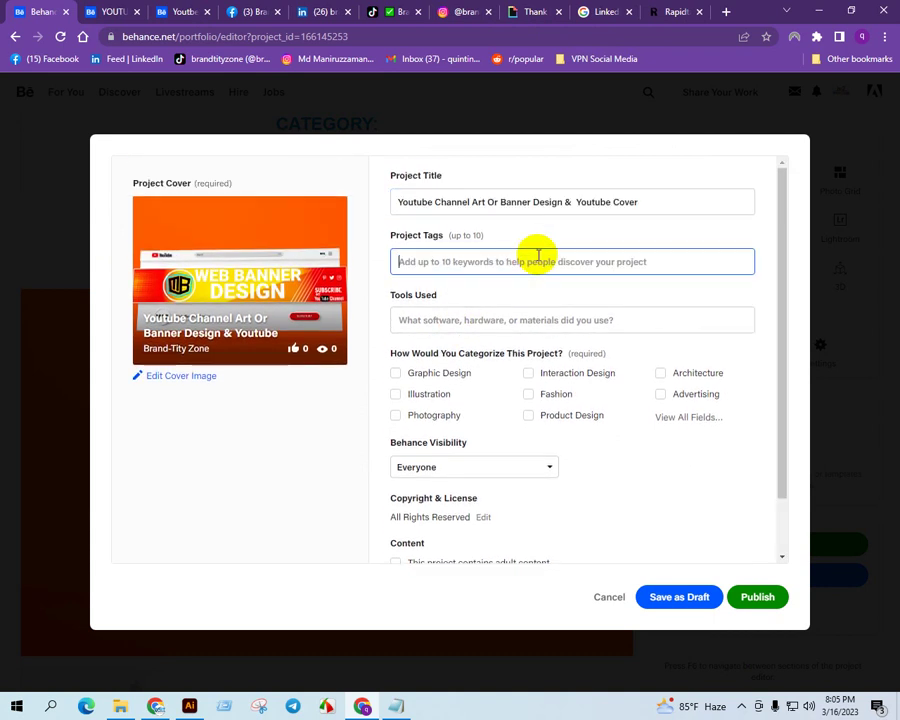
Close the six unneeded browser tabs, from Facebook through the LinkedIn search, keeping only the Behance and Rapidtags pages open.
click(278, 13)
click(278, 13)
click(278, 13)
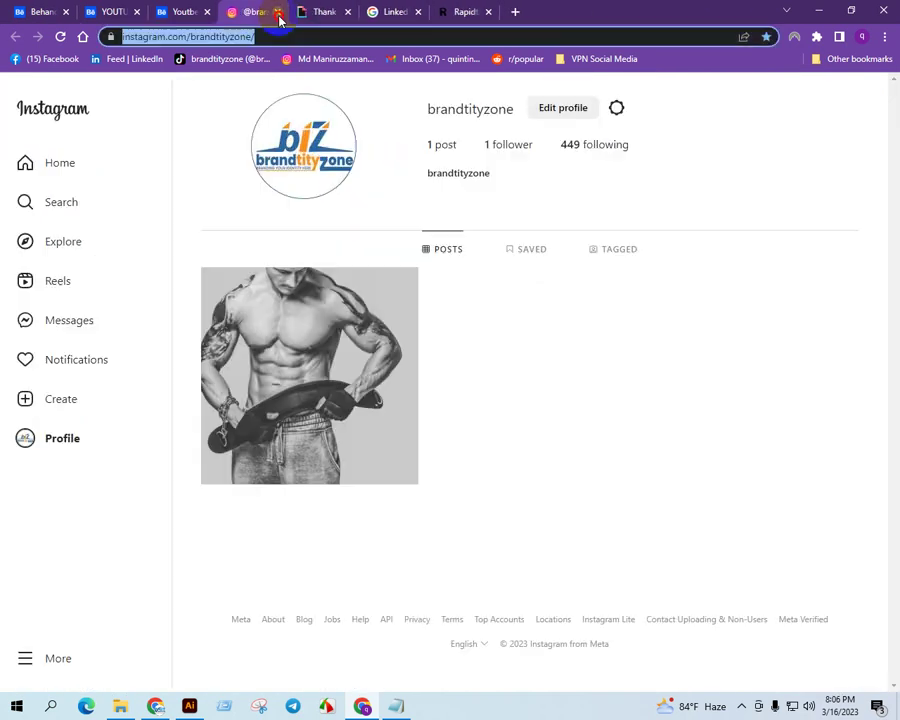
click(278, 13)
click(278, 13)
click(278, 13)
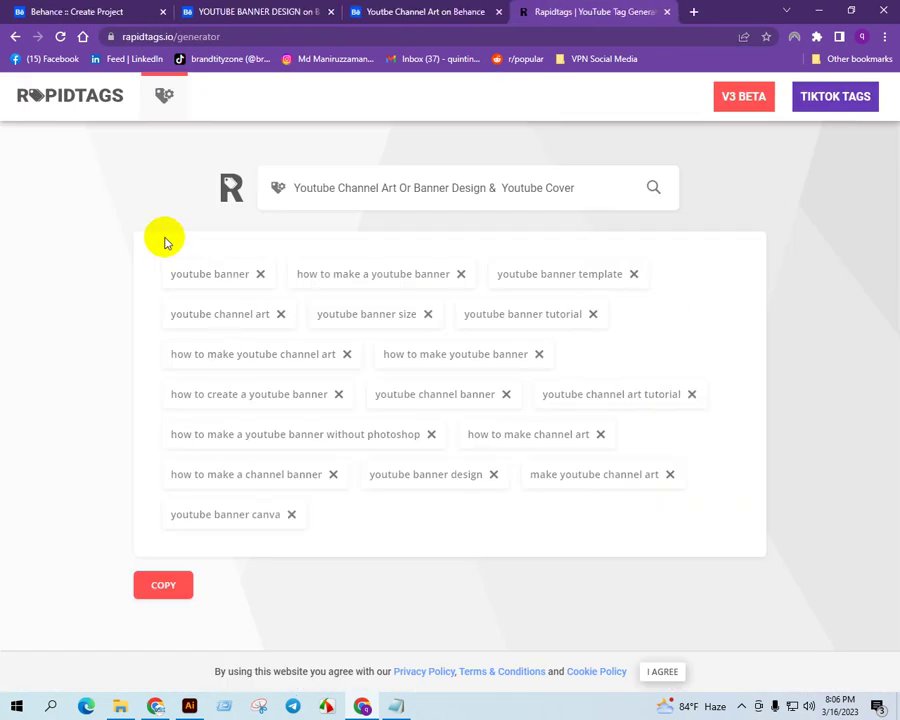
Return to the Behance project and add "youtube banner" as its first project tag.
click(76, 16)
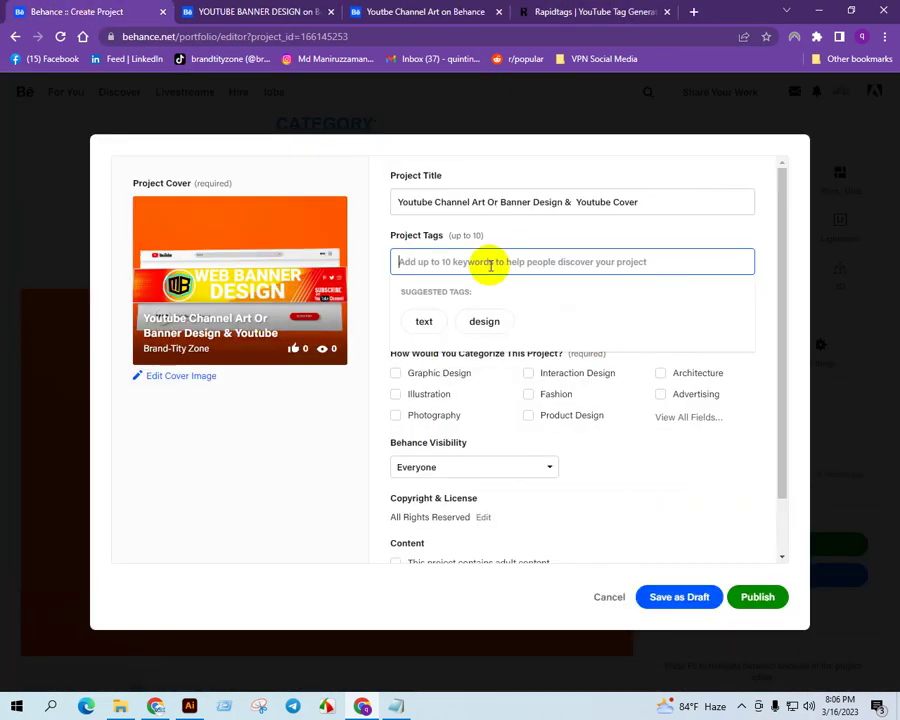
text(yout)
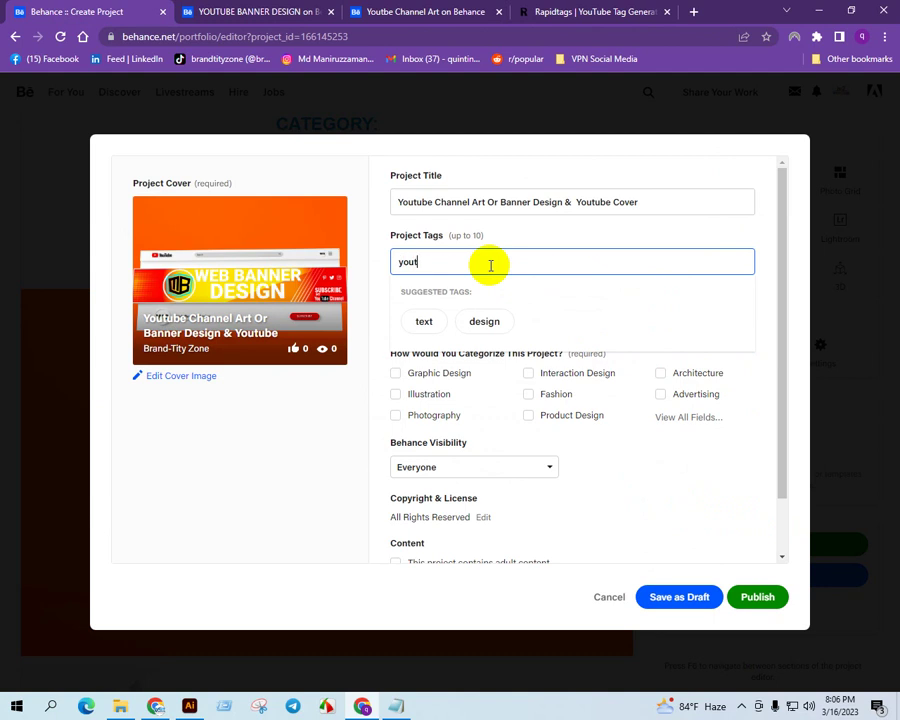
text(ube banner)
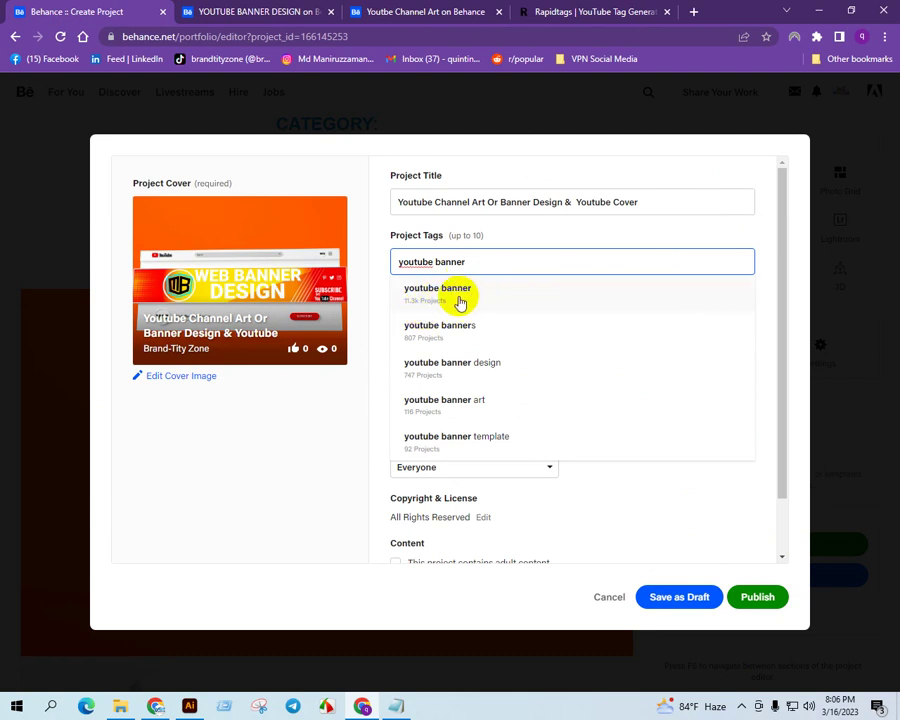
click(450, 293)
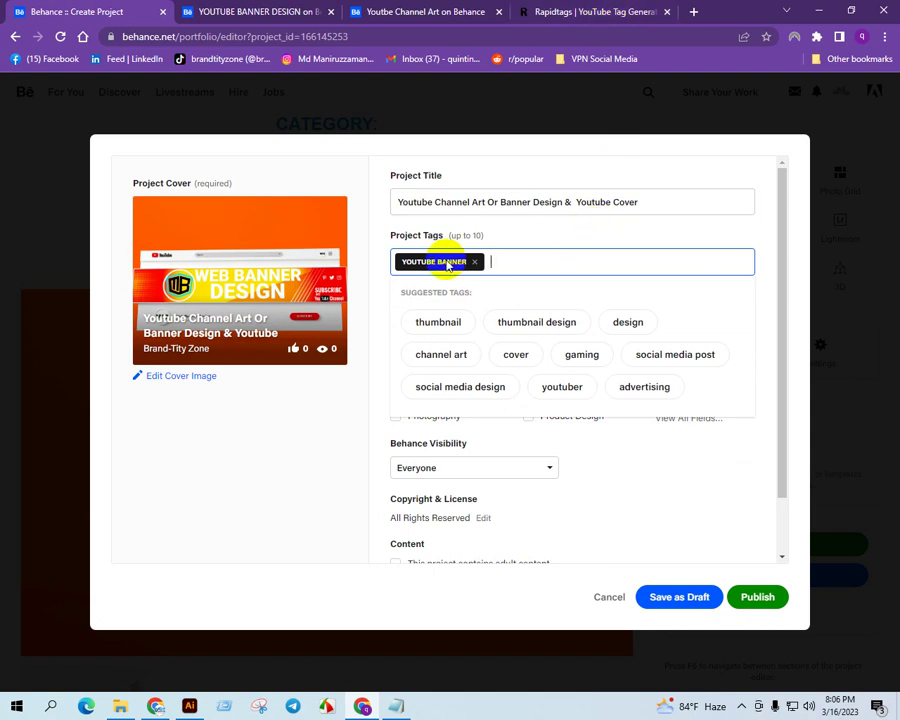
Check the Rapidtags suggestions and add "youtube banner template" to the Behance project's tags.
click(575, 11)
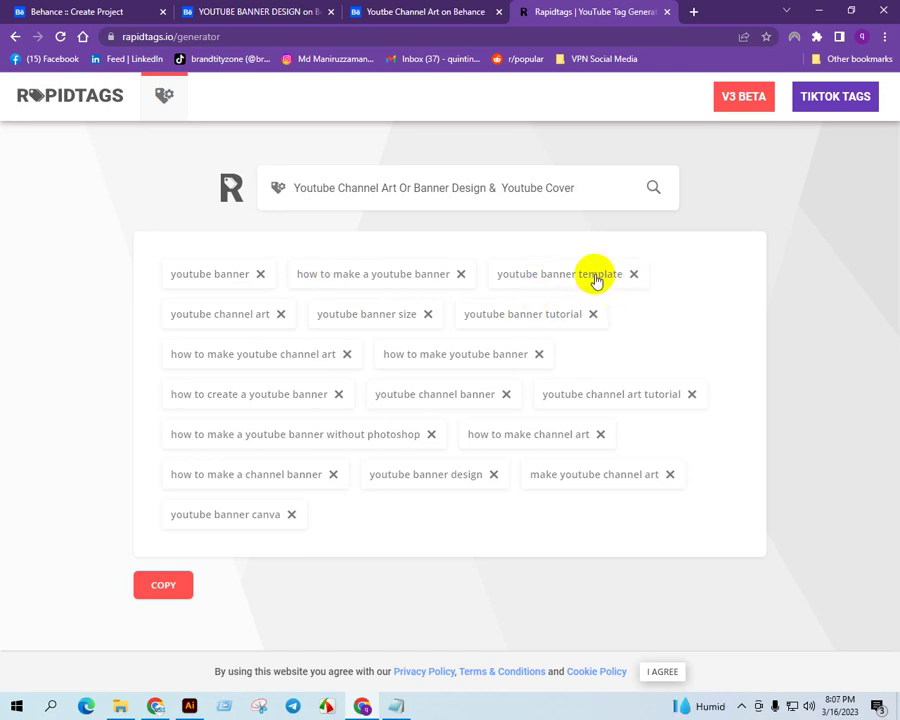
click(75, 11)
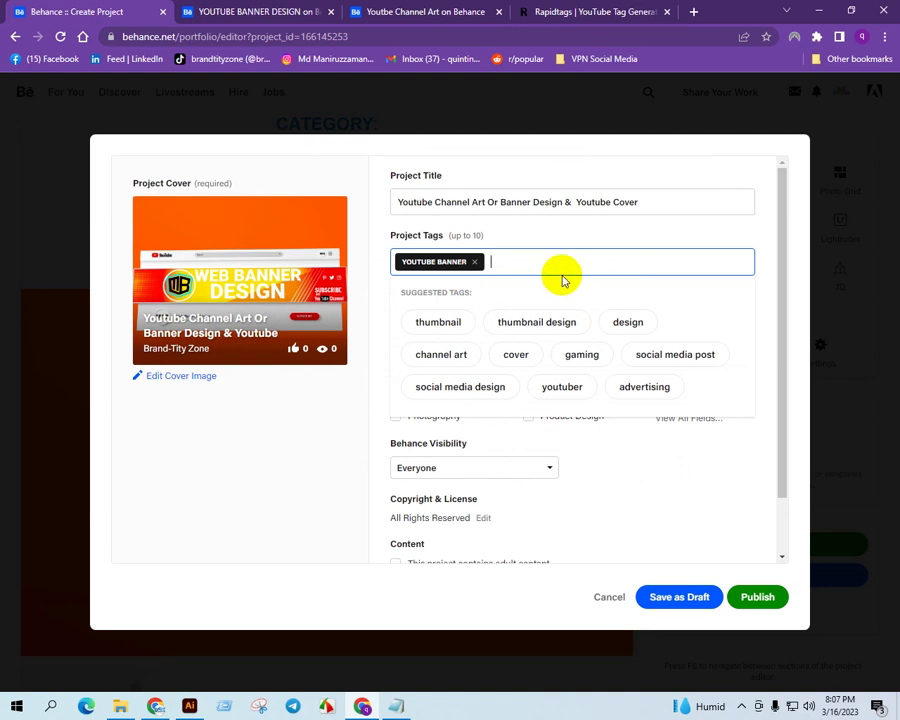
text(youtube)
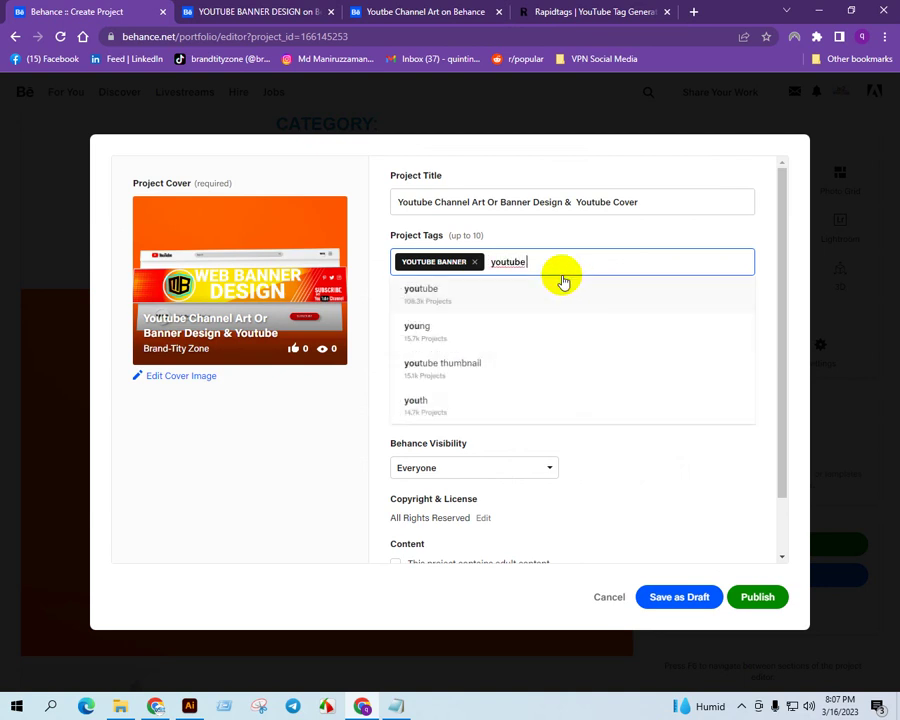
text( banner tem)
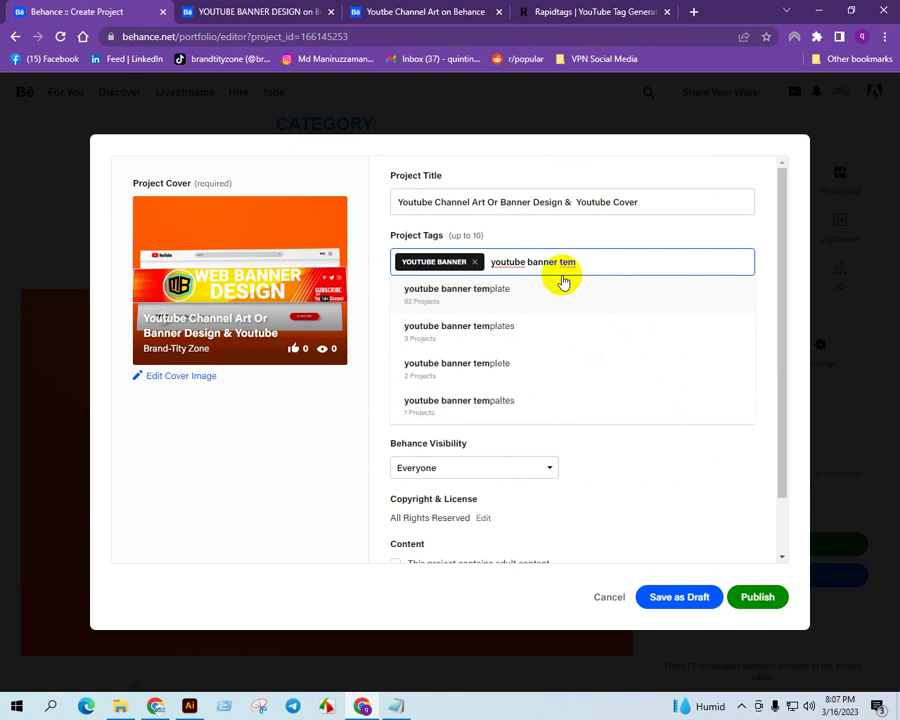
click(470, 292)
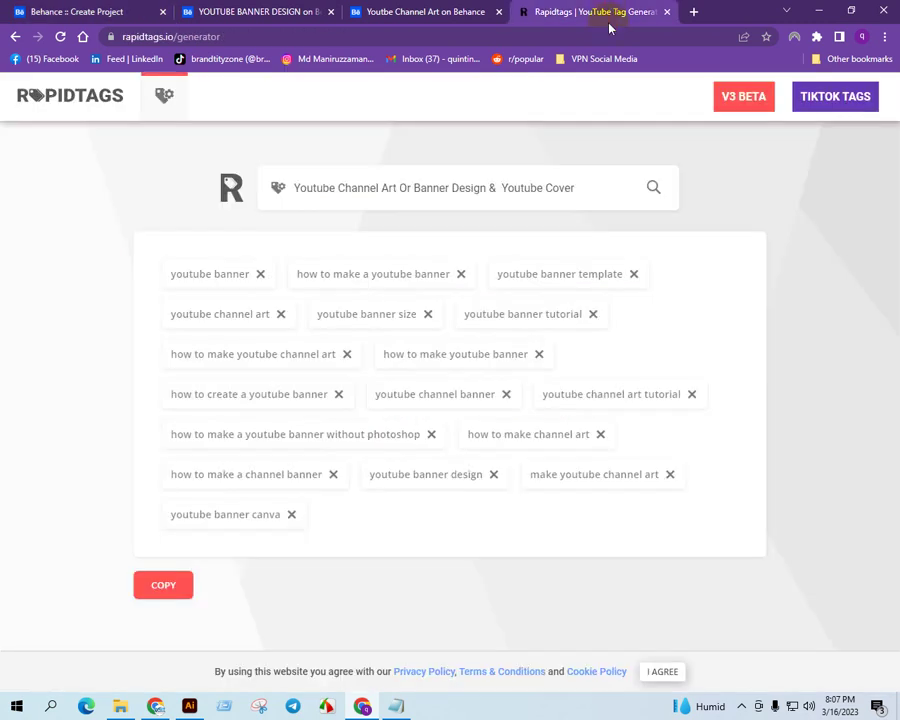
Look up another Rapidtags suggestion and add "youtube channel art" to the Behance project's tags.
click(600, 12)
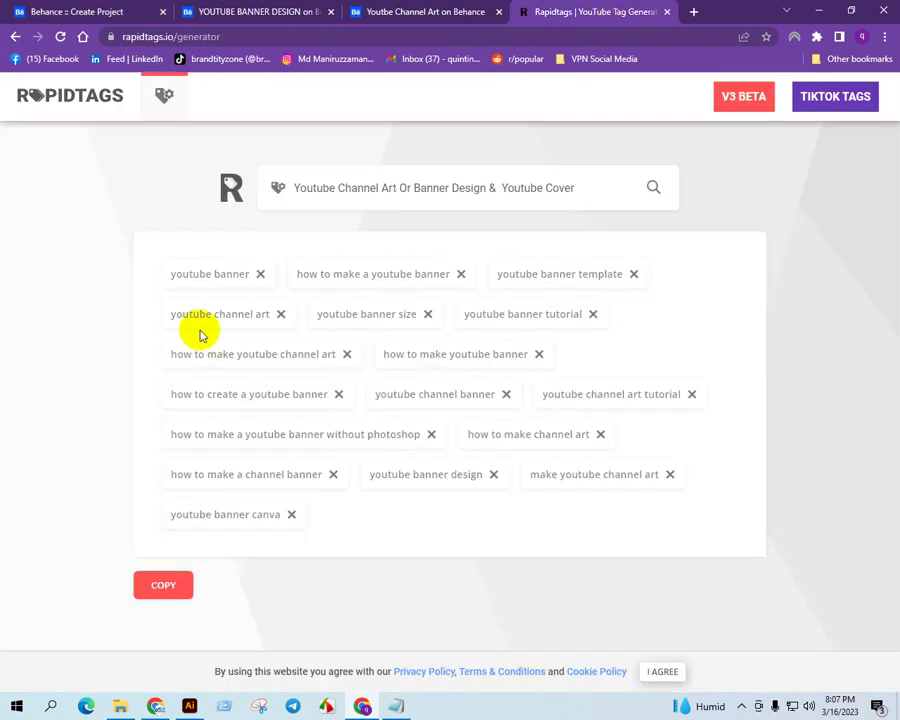
click(50, 11)
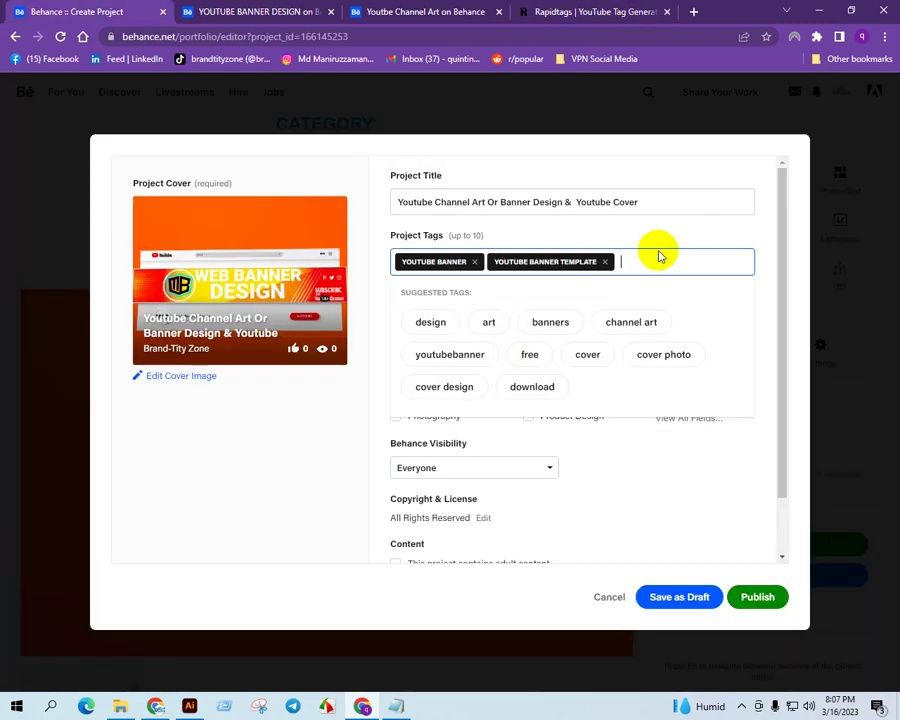
text(youtube channel)
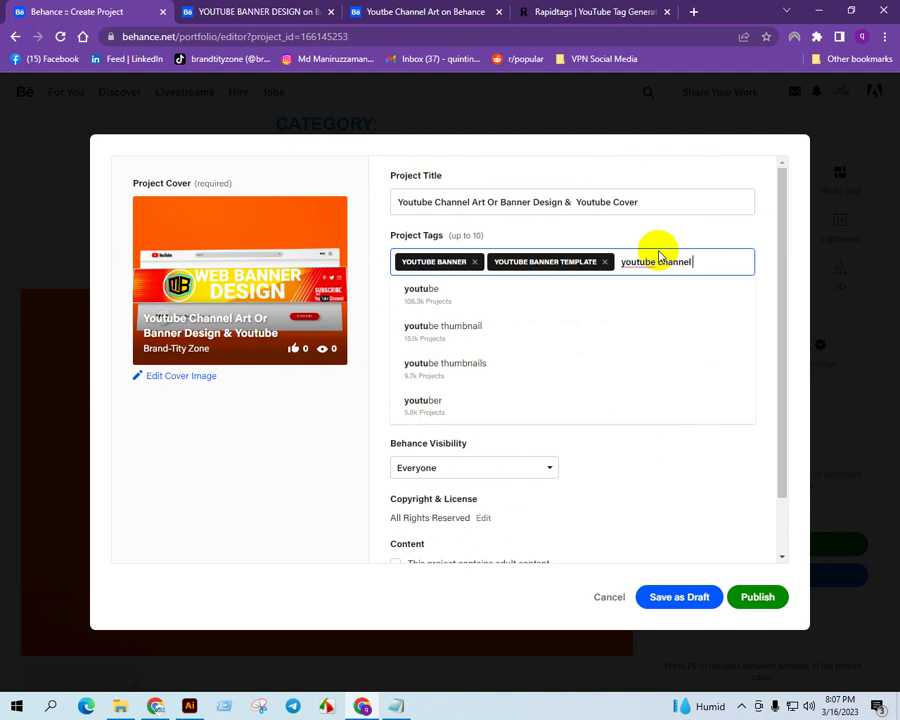
text( art)
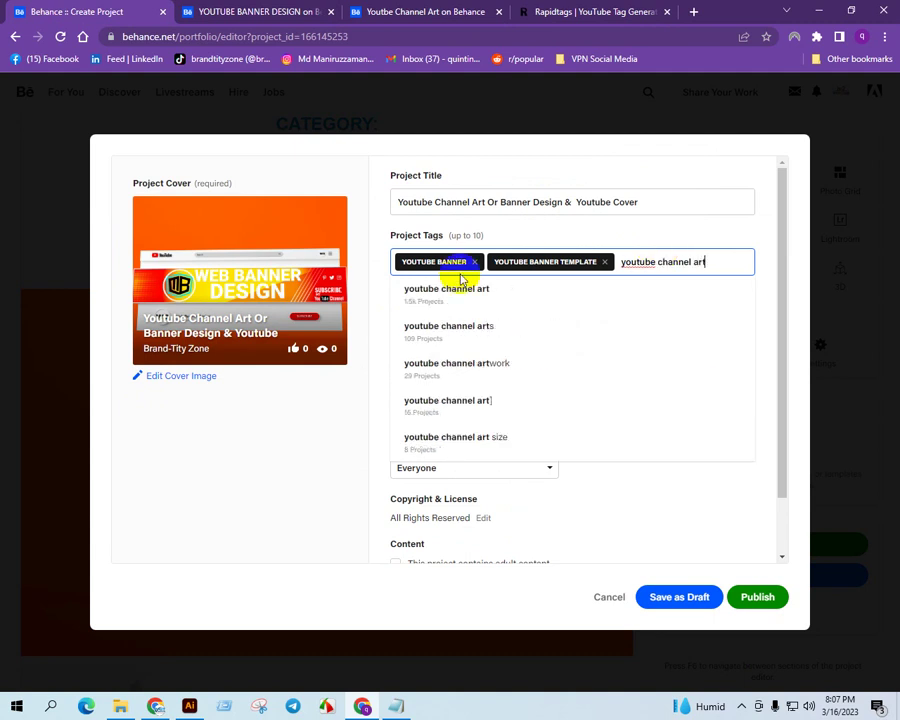
click(438, 288)
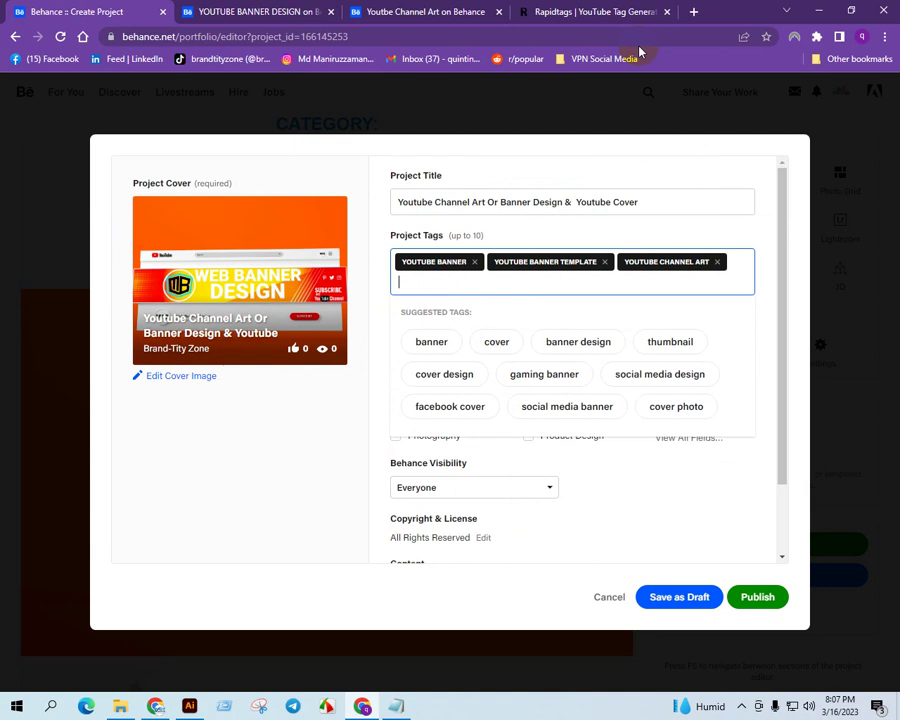
Take the banner size suggestion from Rapidtags and add "youtube banner size" as a Behance project tag.
click(600, 11)
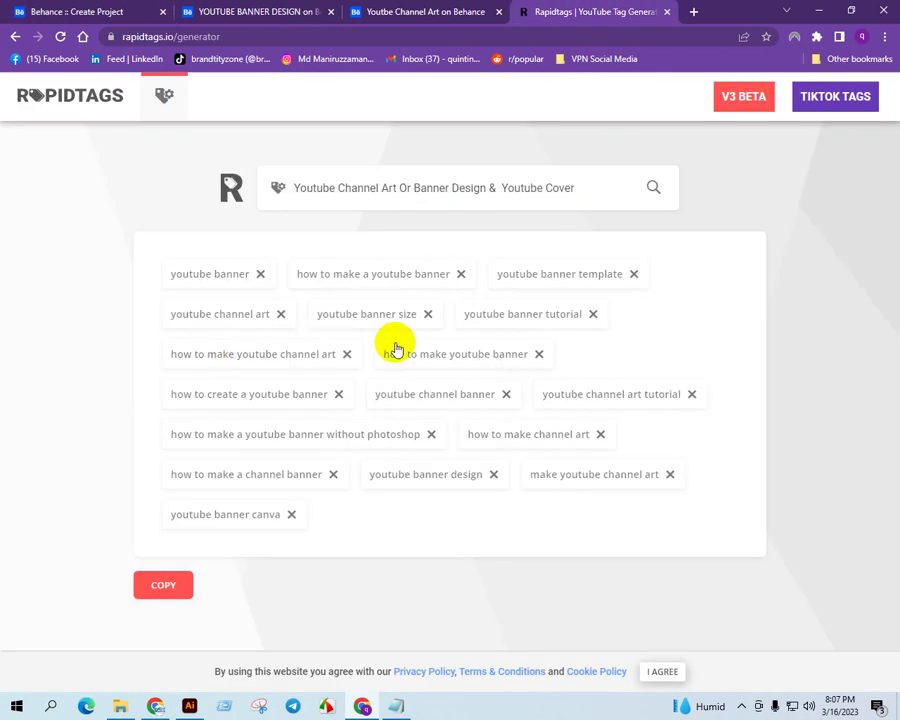
click(85, 11)
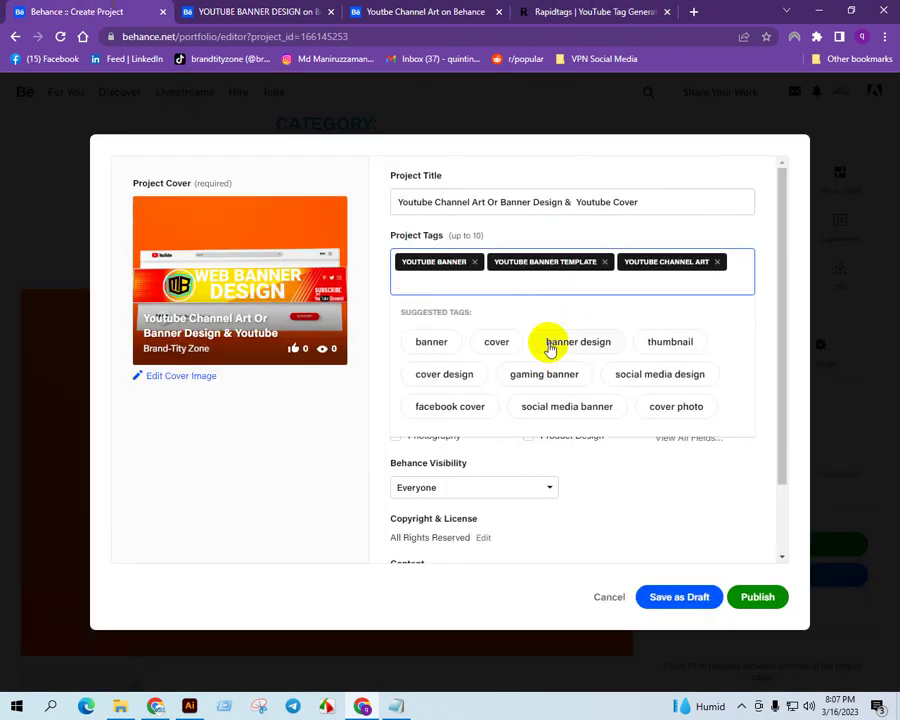
text(youtube banner si)
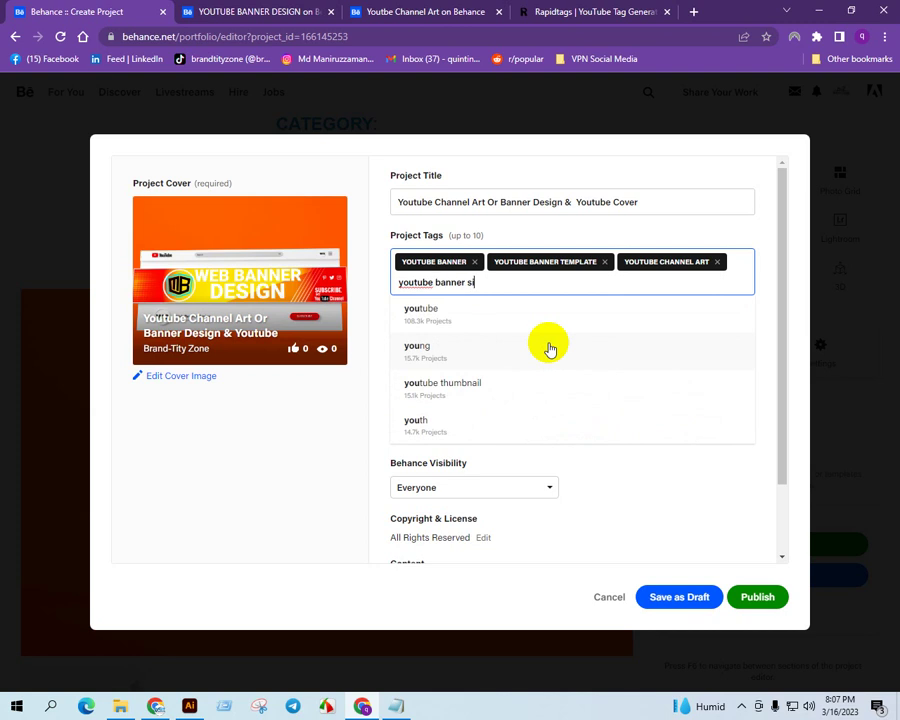
text(ze)
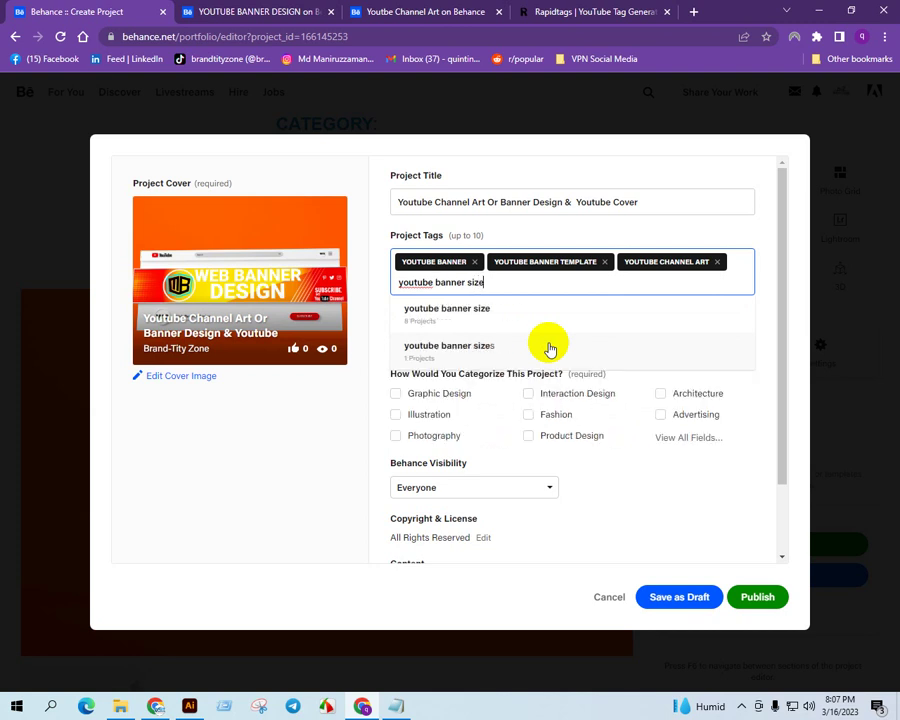
click(458, 316)
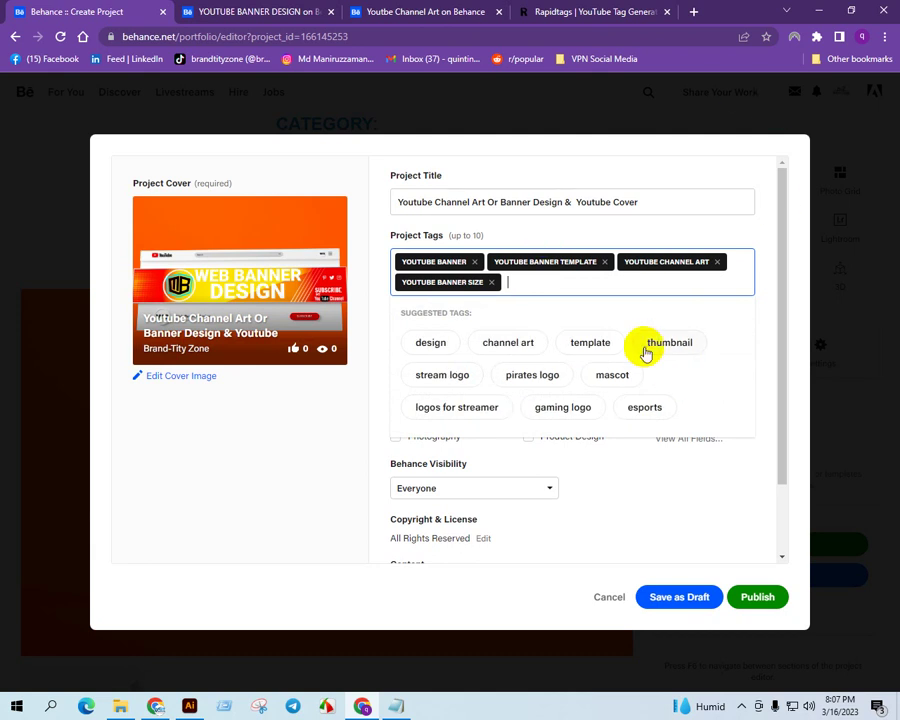
Review the Rapidtags list again and add "youtube channel banner" to the Behance project's tags.
click(583, 12)
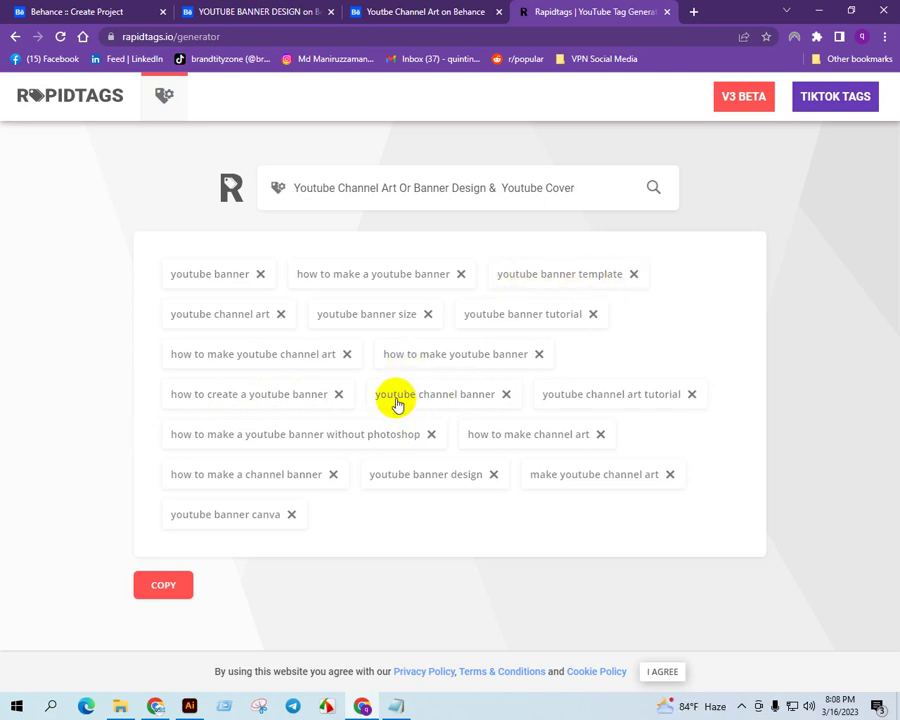
click(96, 11)
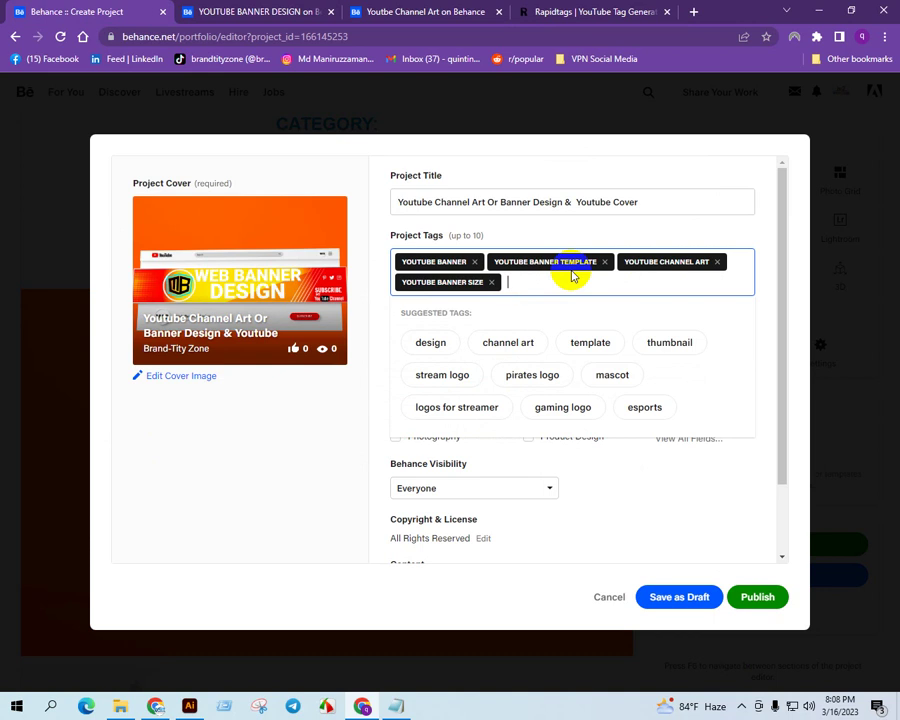
text(youtube channel banner)
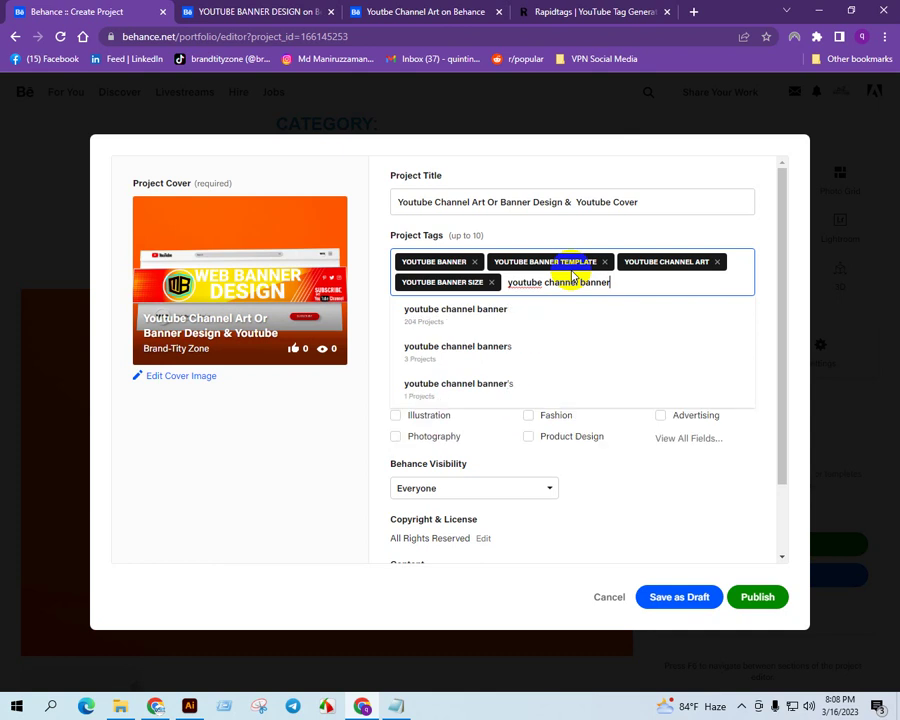
click(444, 314)
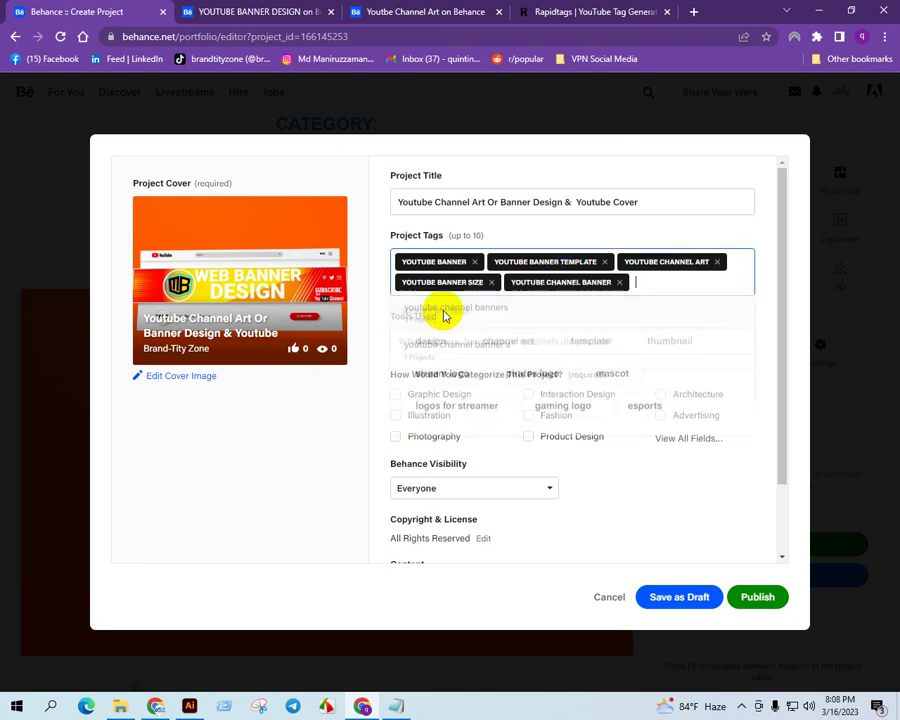
Pick another suggestion from Rapidtags and add "youtube banner design" to the Behance project's tags.
click(536, 11)
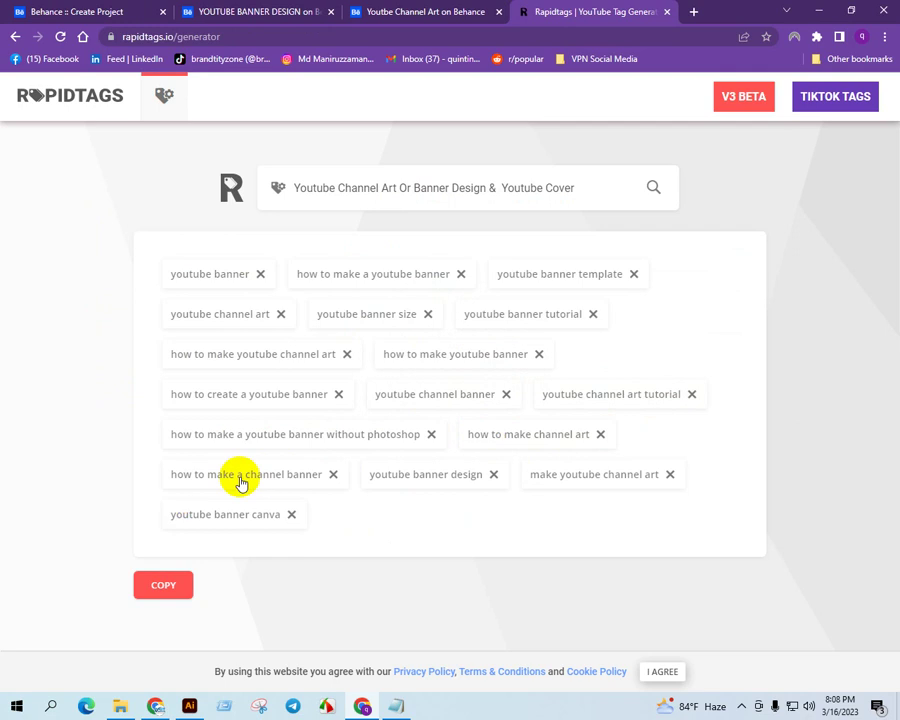
click(66, 11)
click(659, 278)
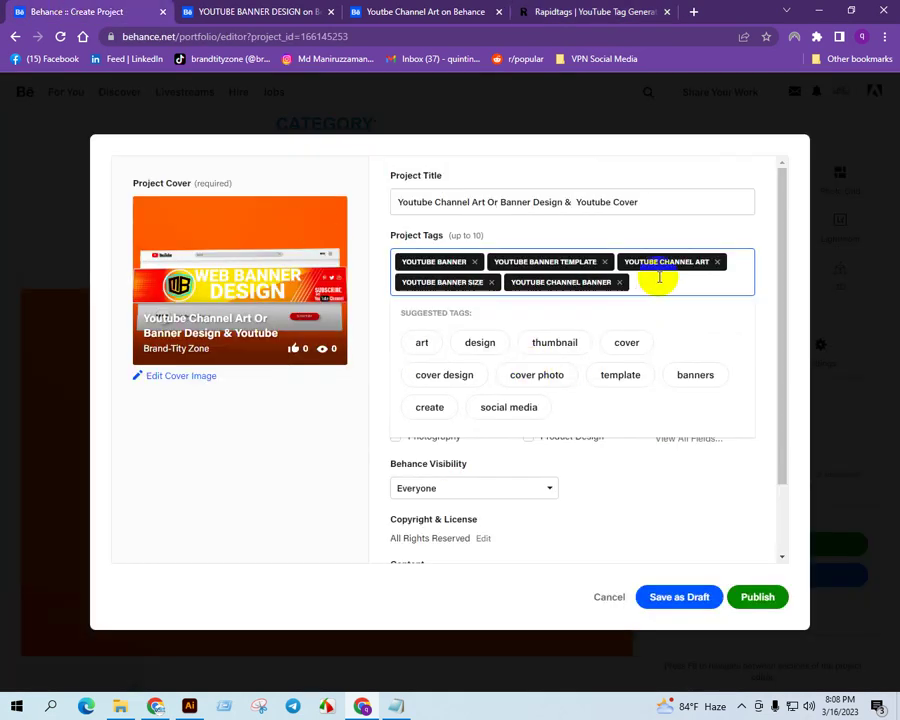
text(youtube banner desi)
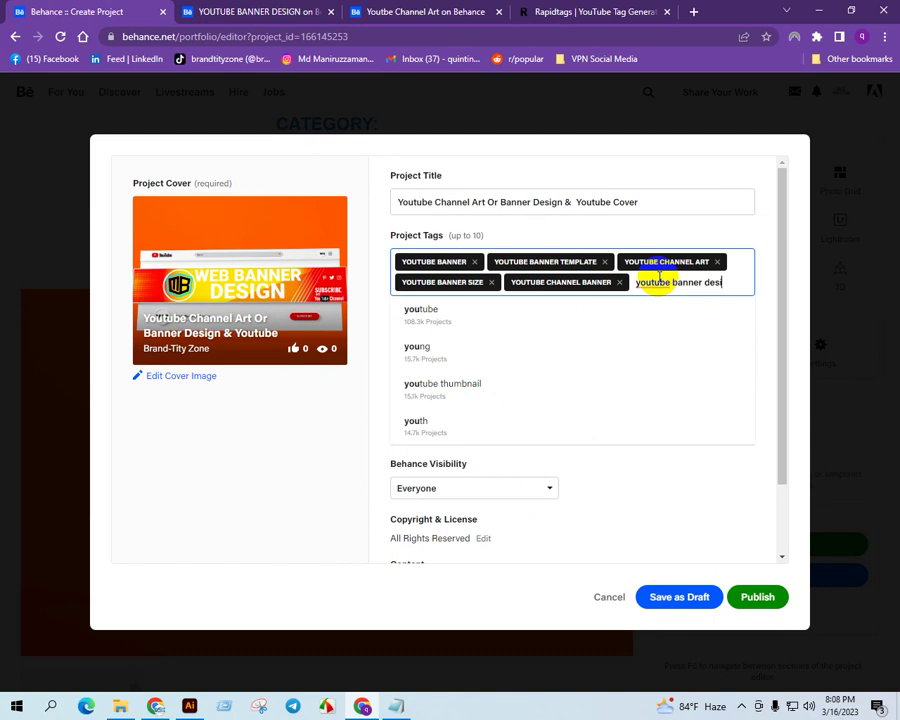
text(gn)
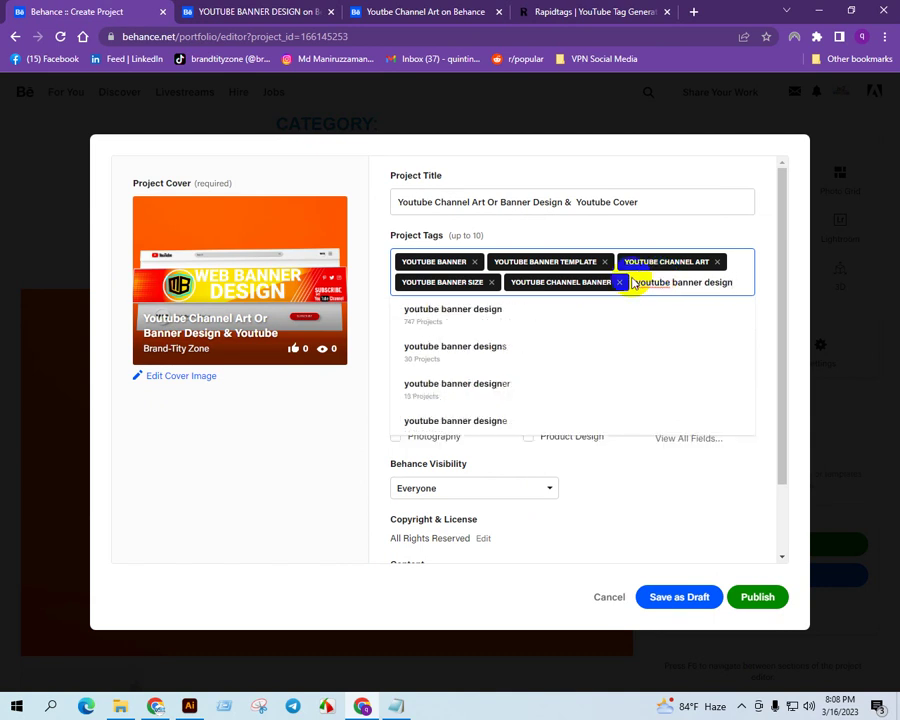
click(450, 309)
Check the Rapidtags suggestions for another fitting tag and add "youtube banner canva" to the Behance project's tags.
click(646, 7)
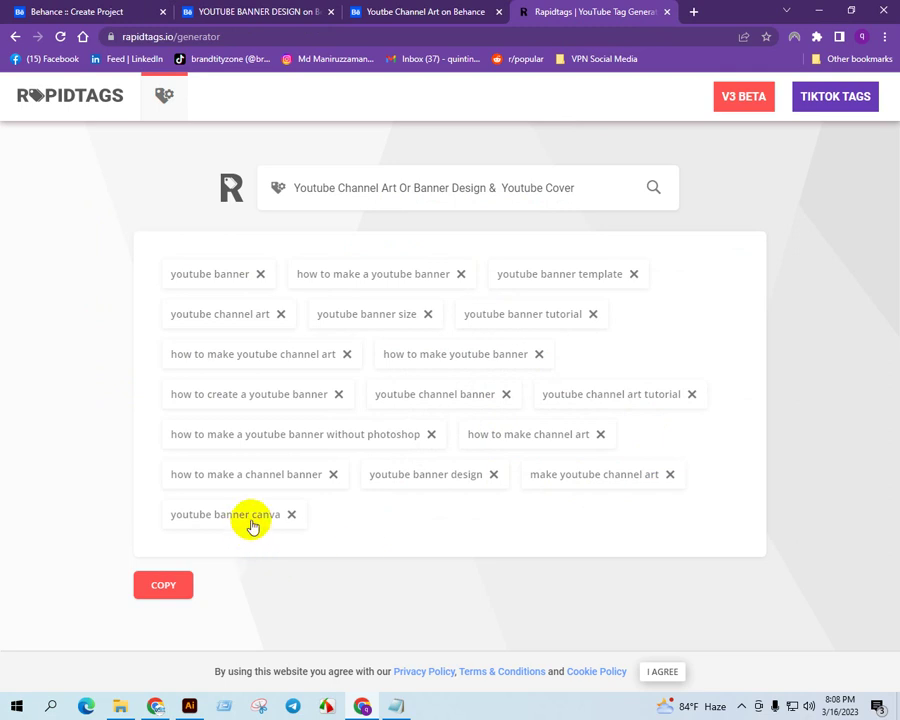
click(62, 11)
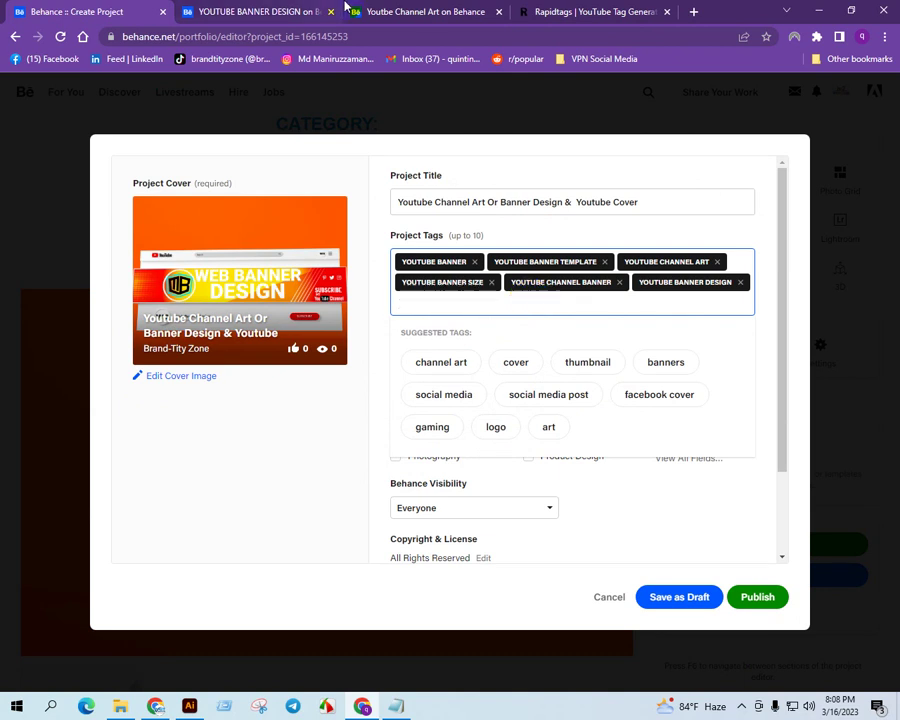
click(532, 10)
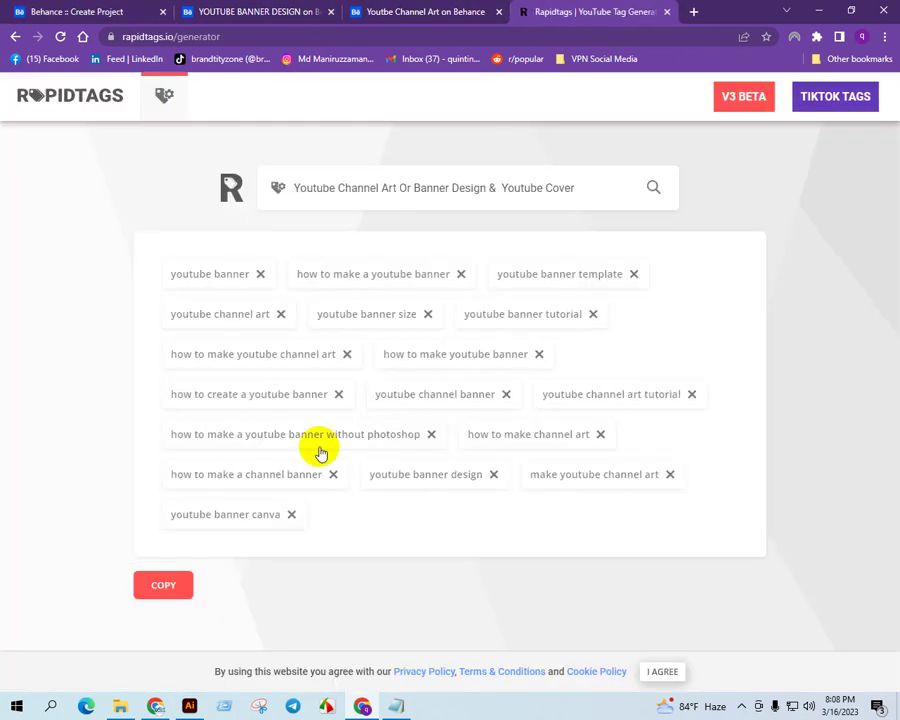
click(62, 10)
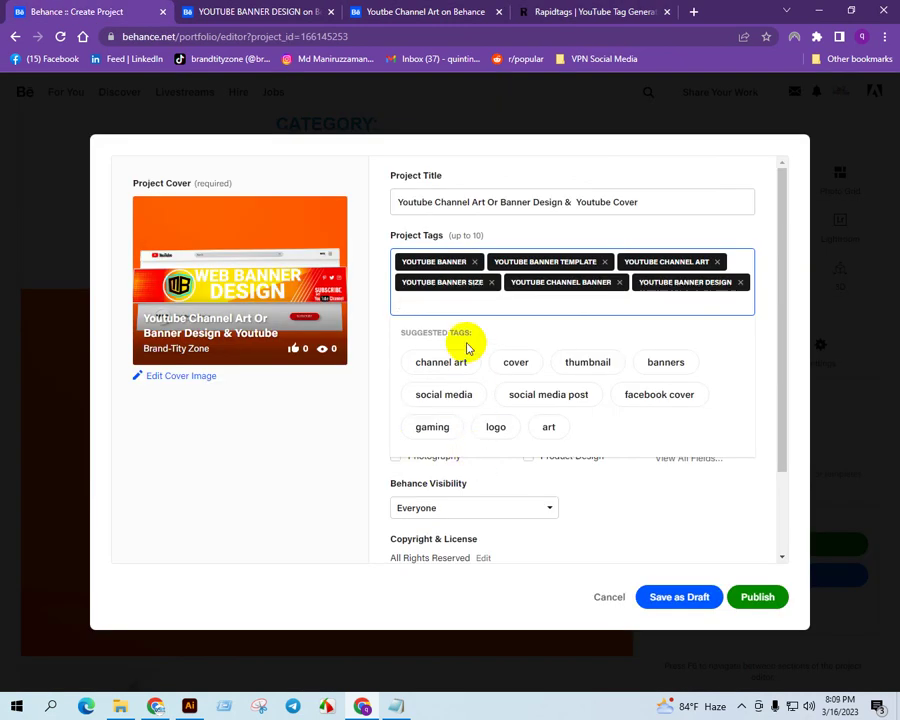
text(youtube)
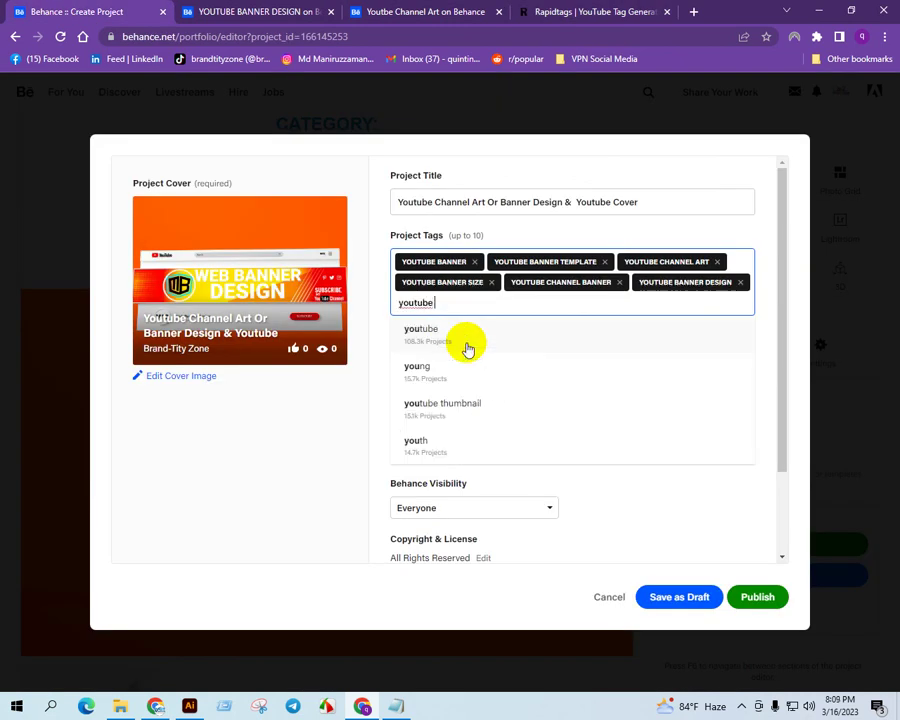
text( banner c)
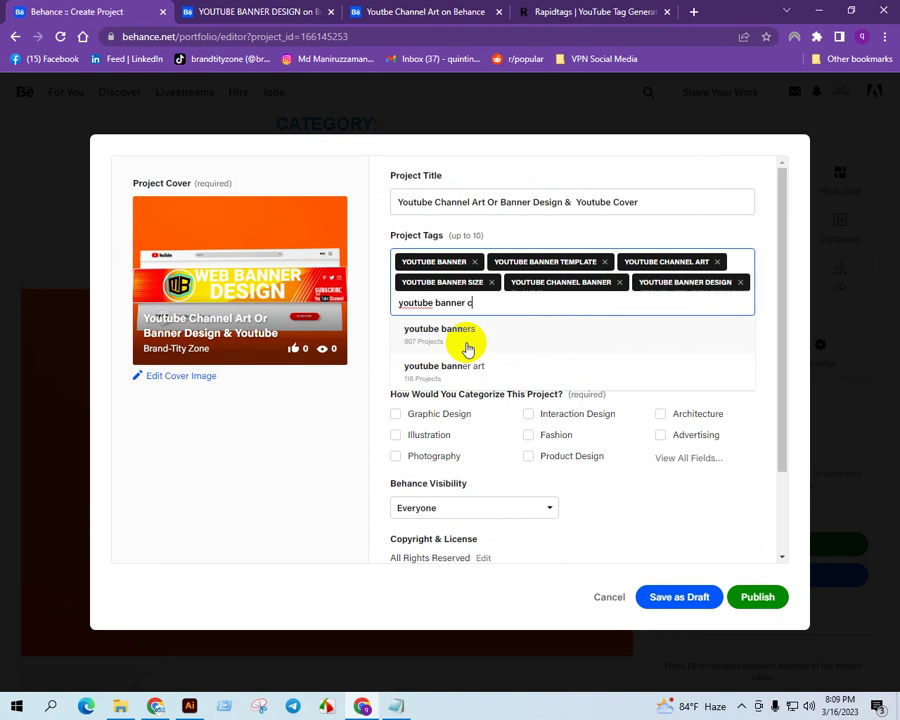
text(anva)
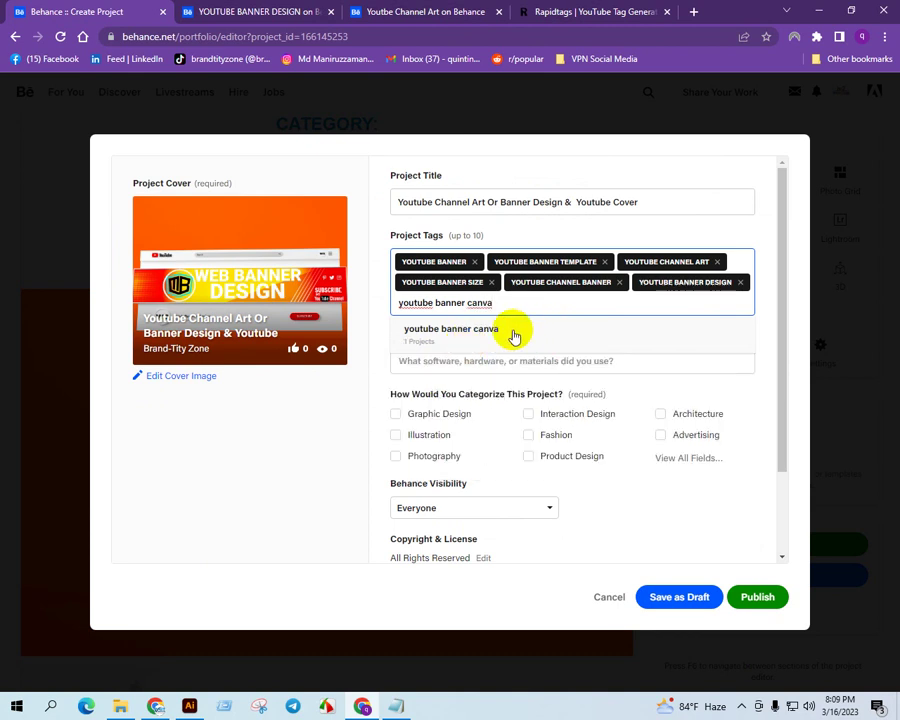
click(505, 333)
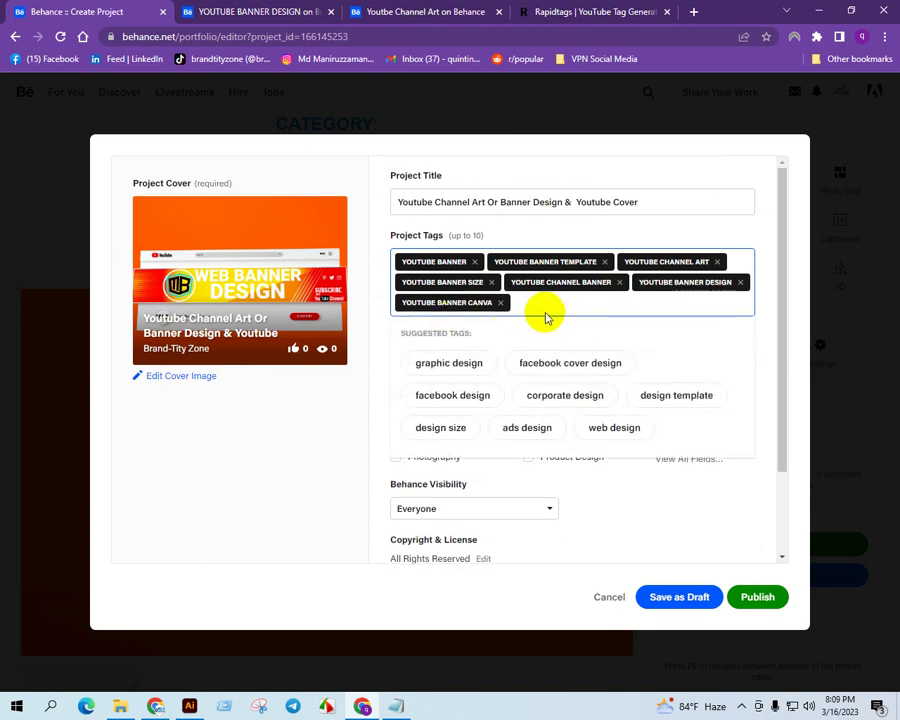
Add "youtube channel" as a further project tag, shortening the duplicate entry "youtube channel art".
drag(578, 284, 547, 305)
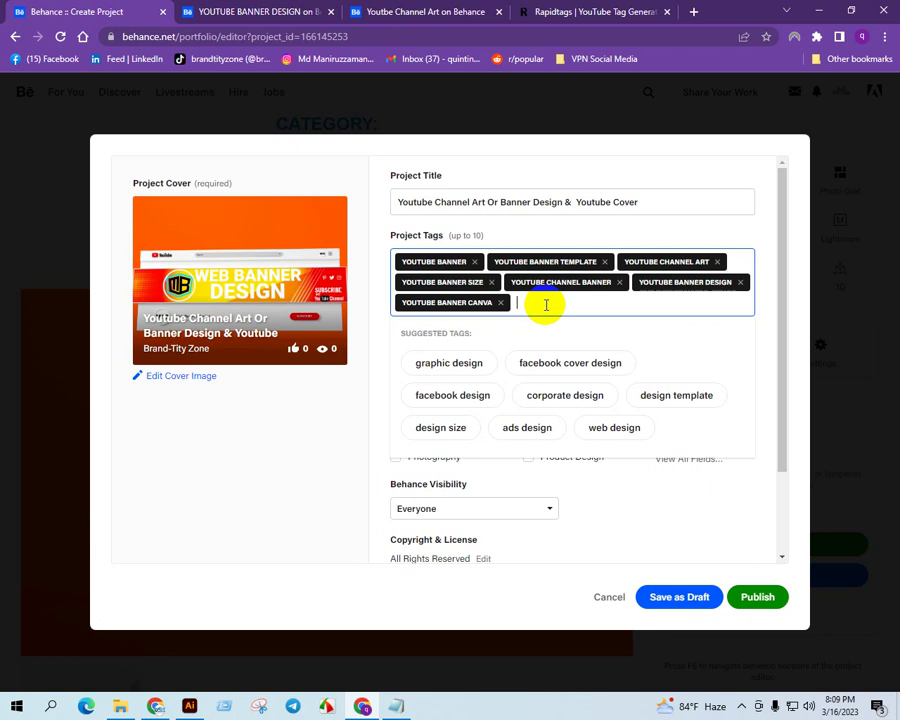
text(youtube)
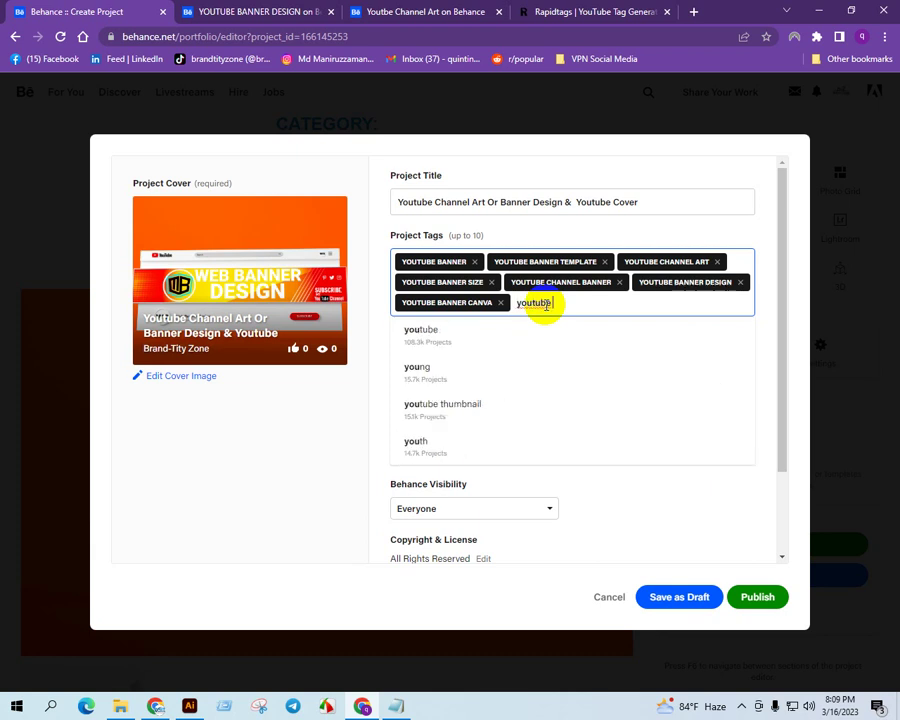
text( channel art)
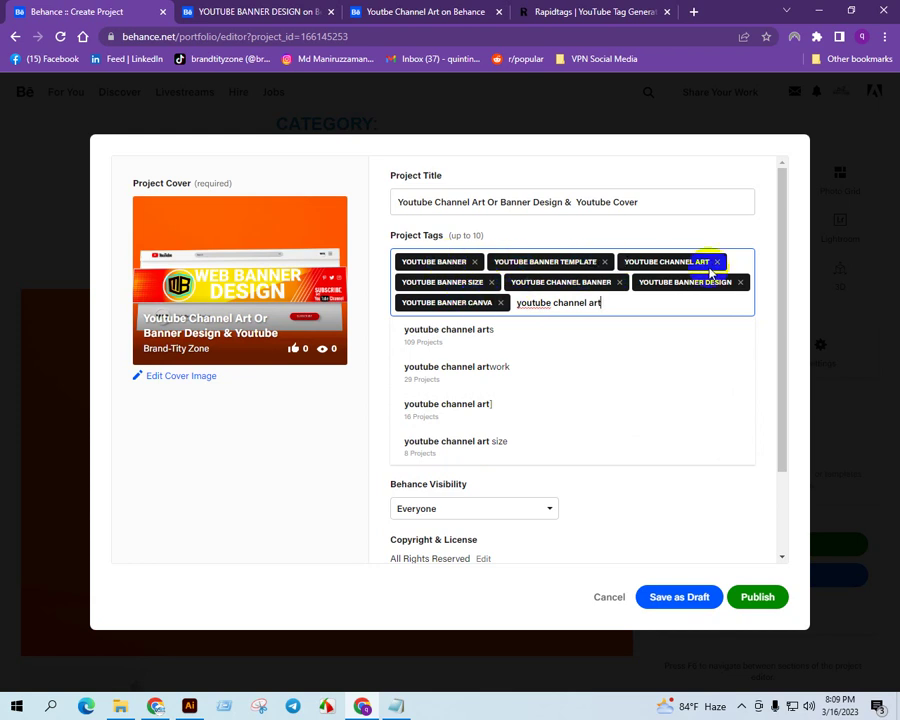
click(664, 265)
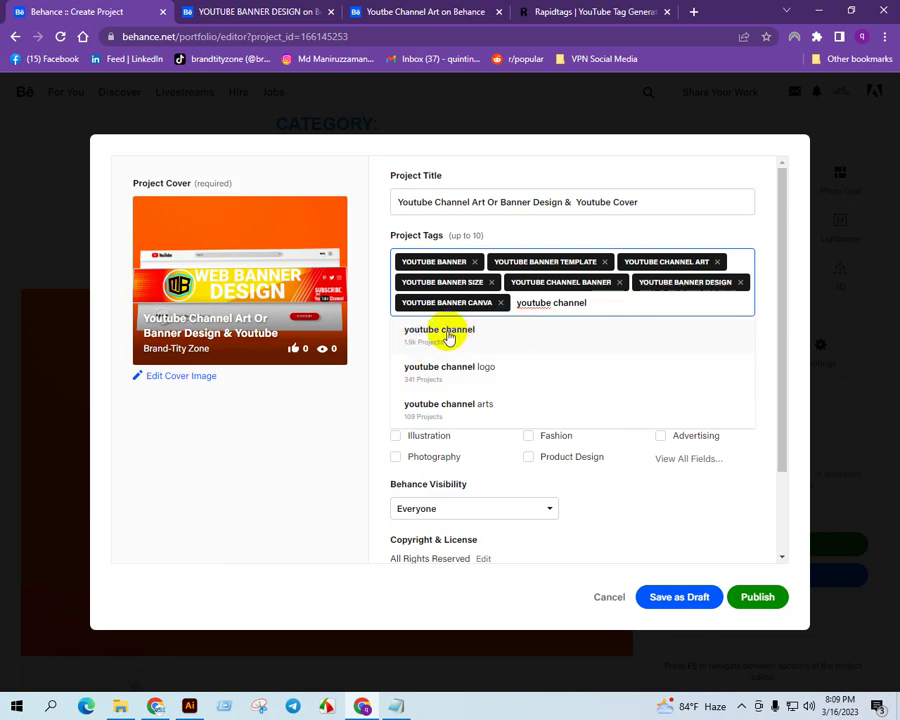
click(428, 338)
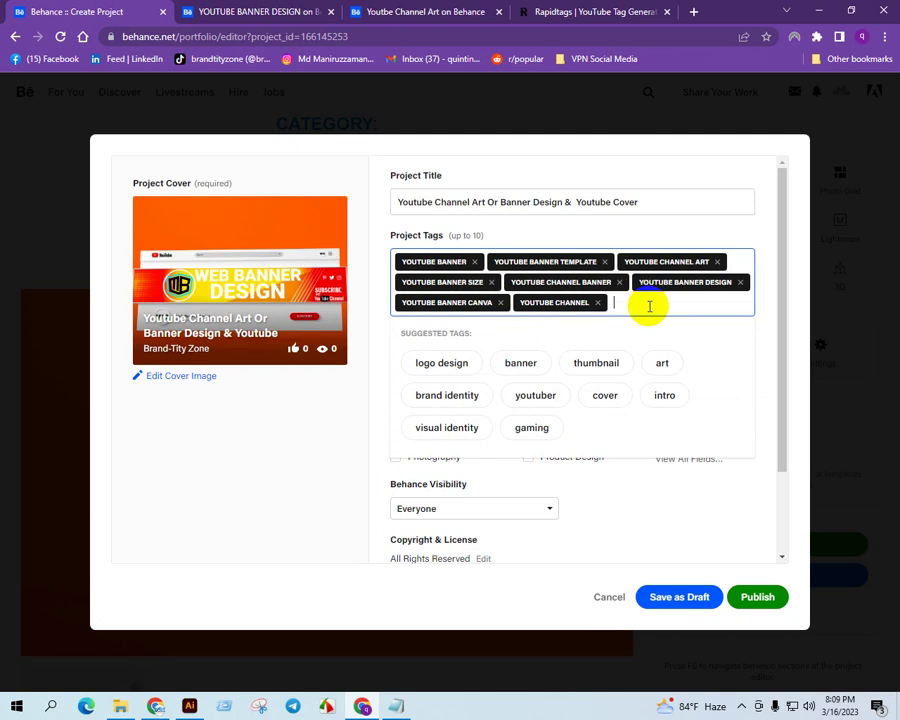
Complete the project's tags with "thumbnail" and "channel art free mockup".
text(mbnail)
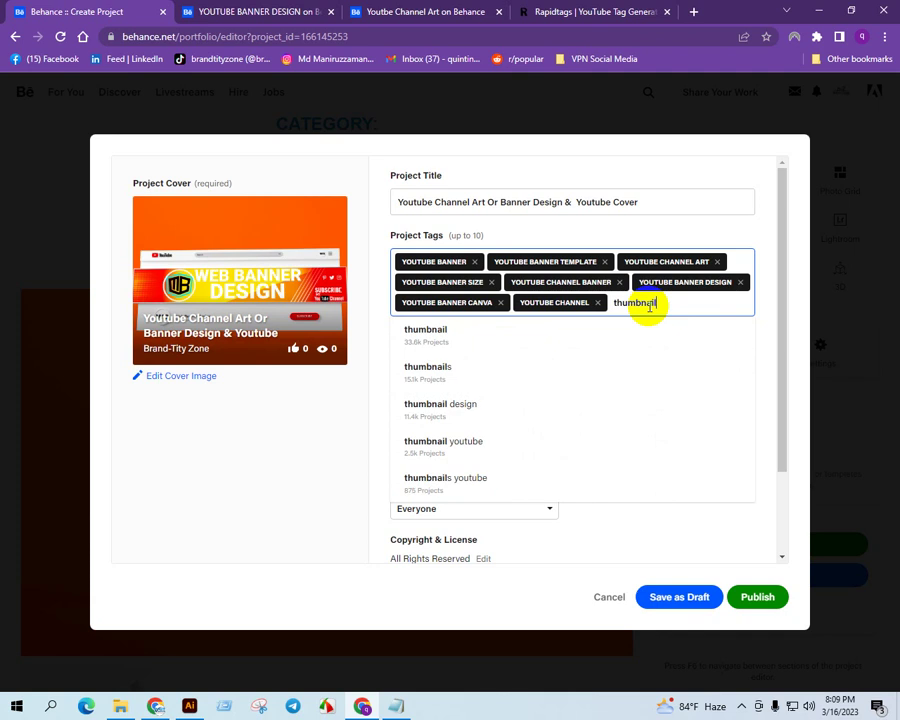
click(417, 338)
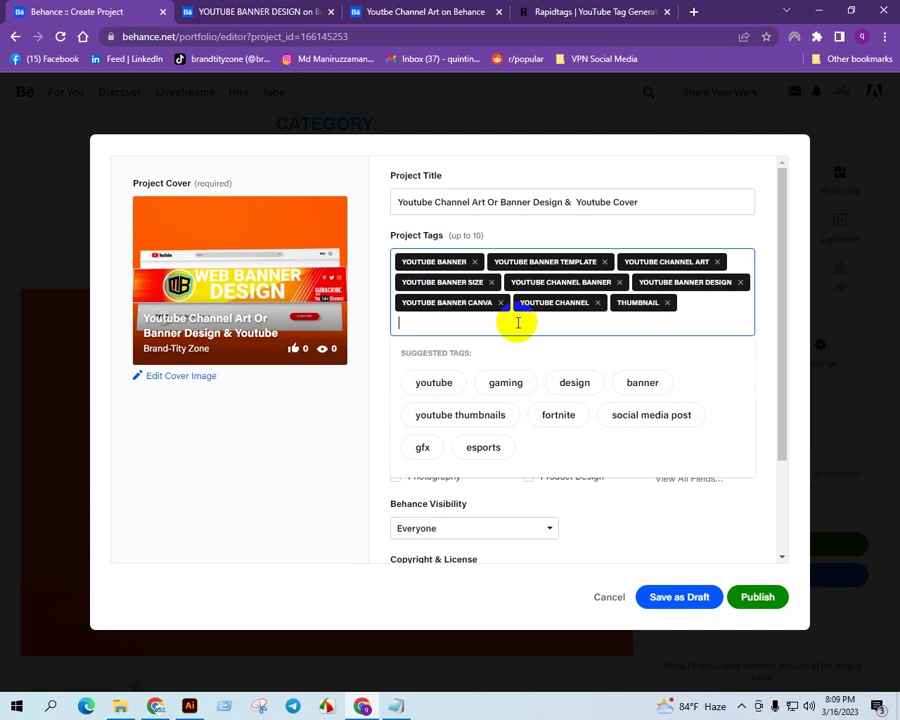
text(channe)
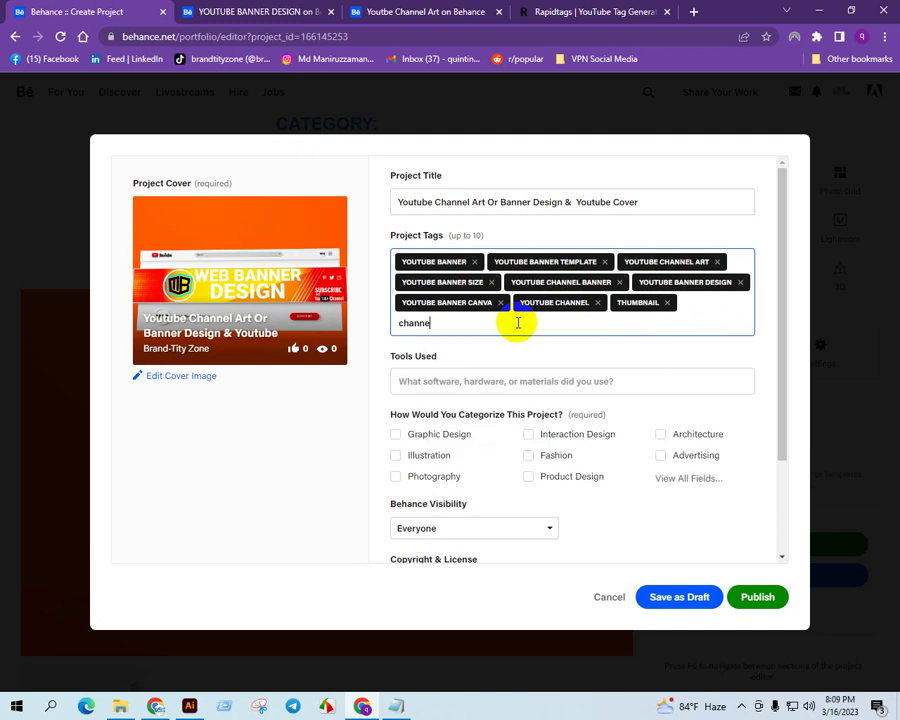
text(l art free mockup)
key(Return)
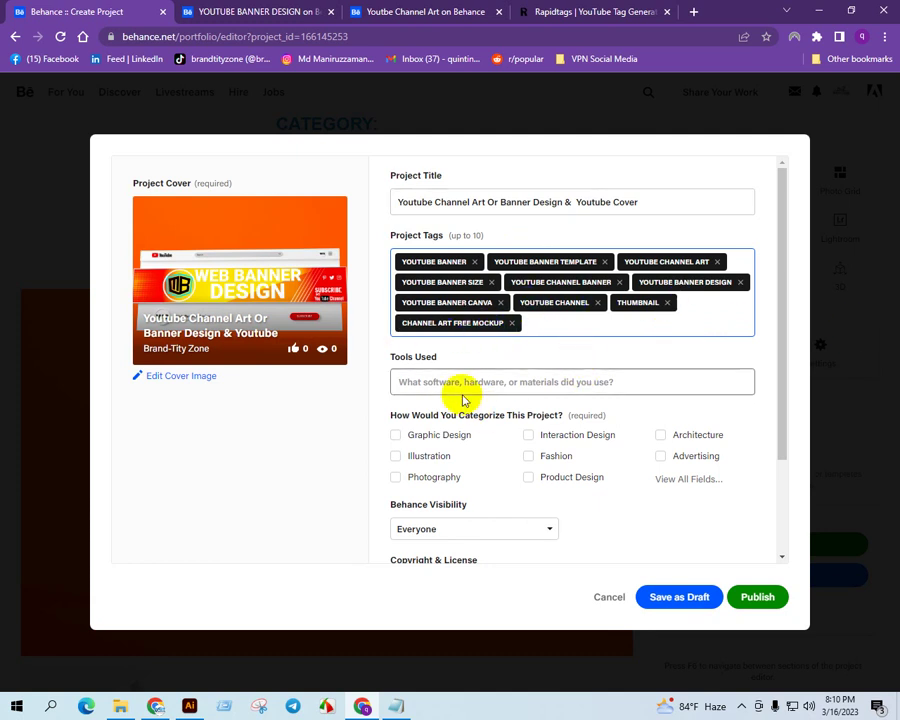
List Adobe Illustrator as the tool used and categorize the project as Graphic Design and Illustration.
click(466, 381)
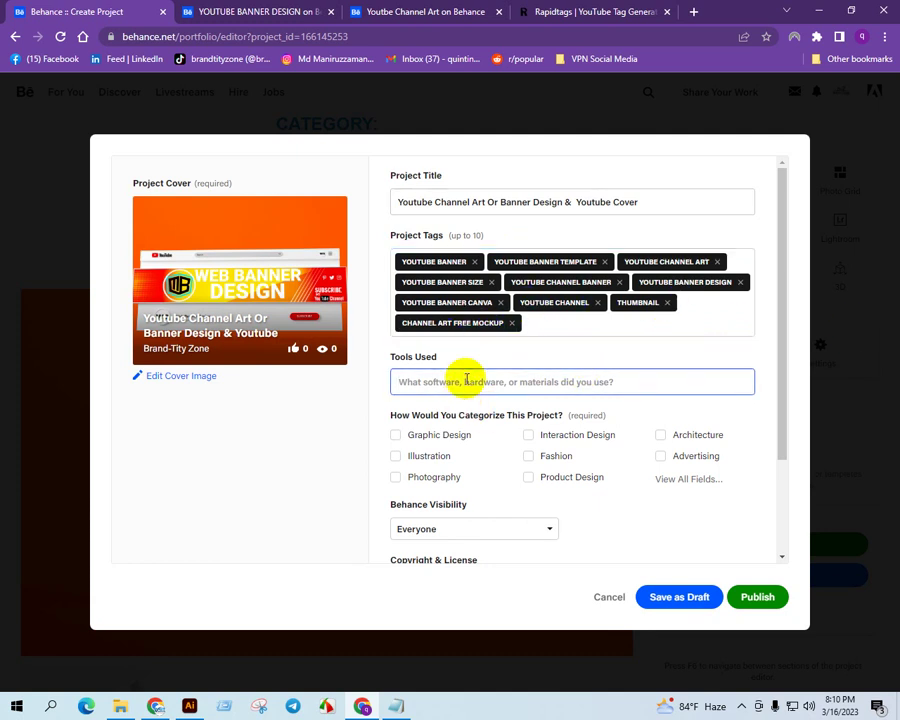
text(illust)
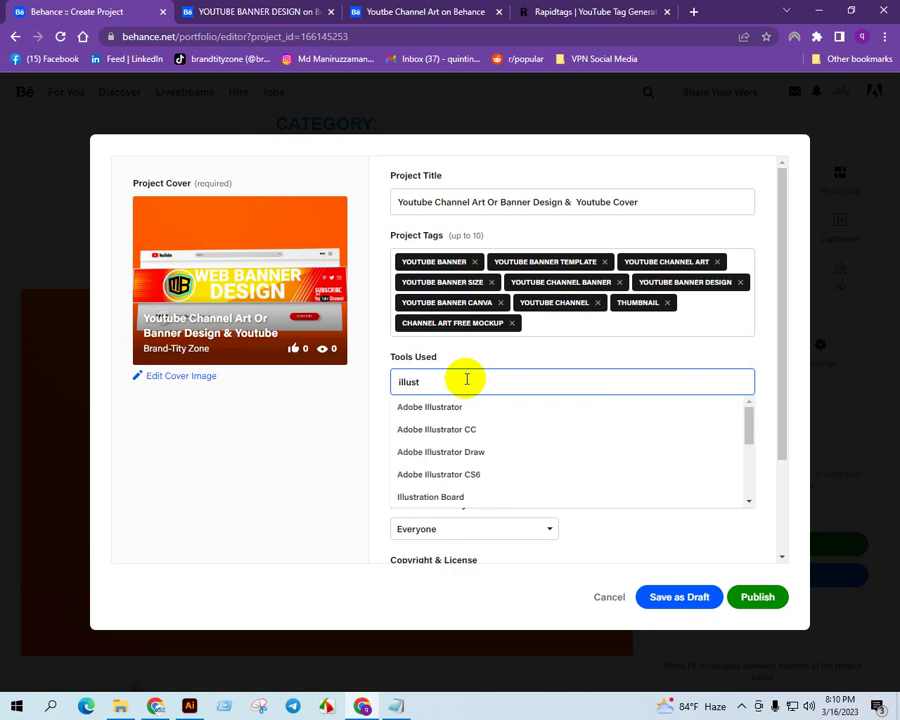
click(450, 406)
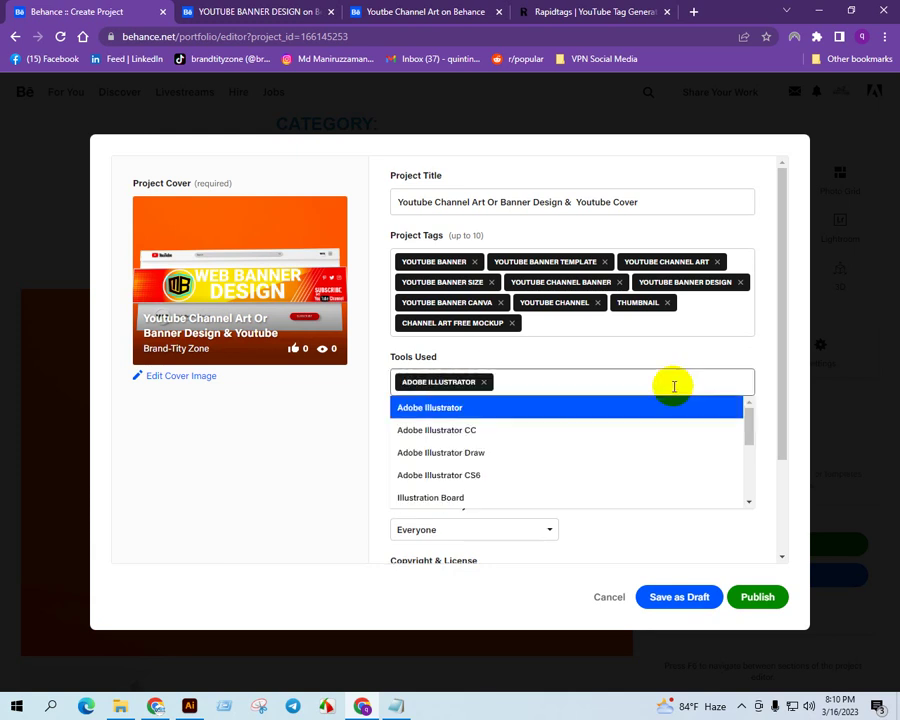
scroll(578, 380, down, 1)
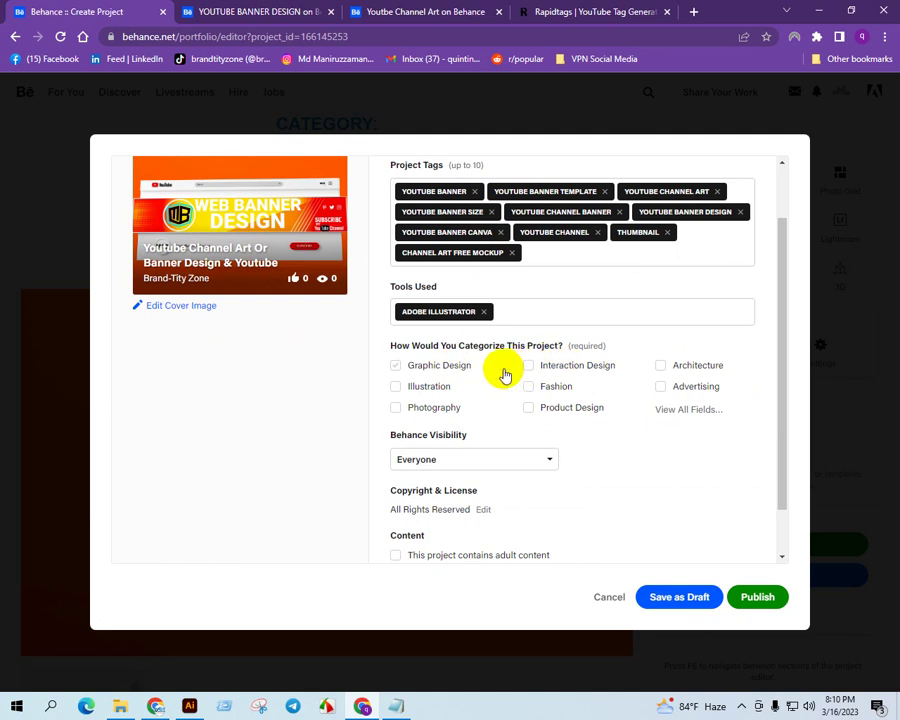
click(425, 368)
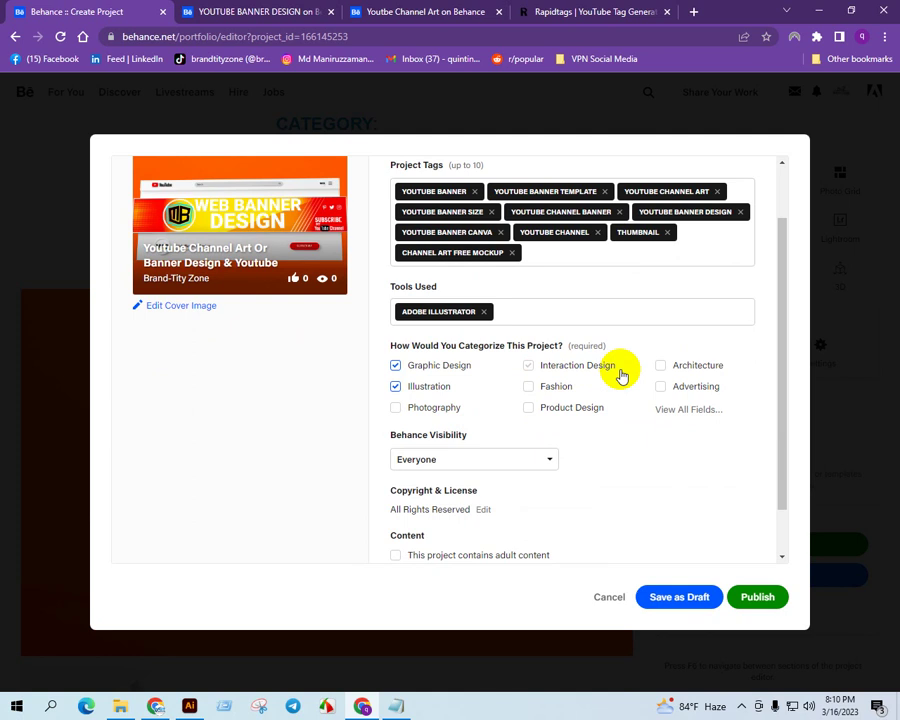
Open the full list of creative fields and look through it alphabetically to the end for a field that fits the banner project.
click(688, 409)
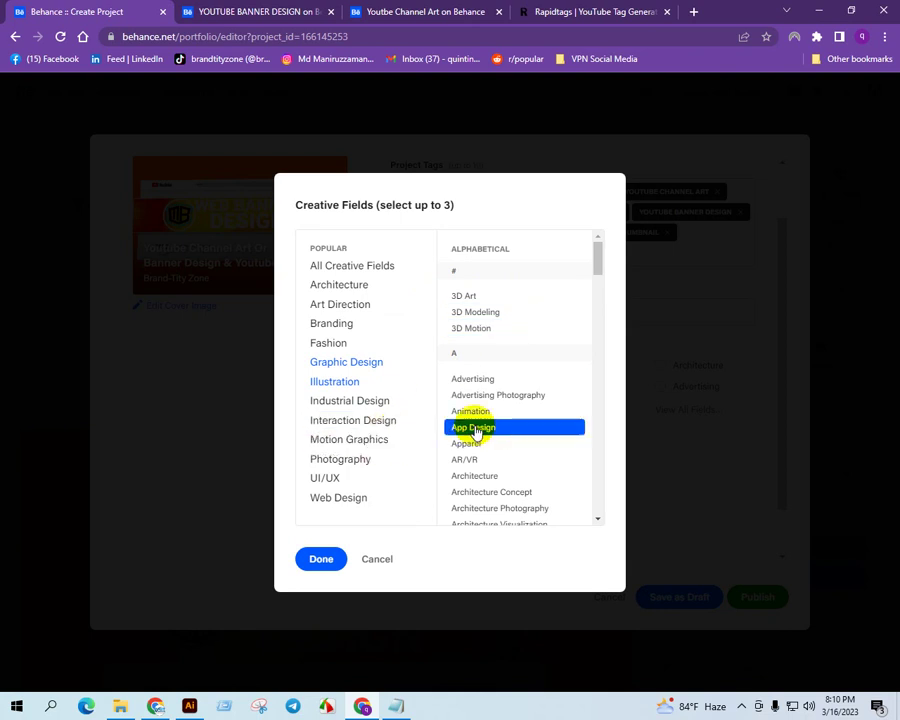
scroll(470, 425, down, 4)
scroll(522, 397, down, 3)
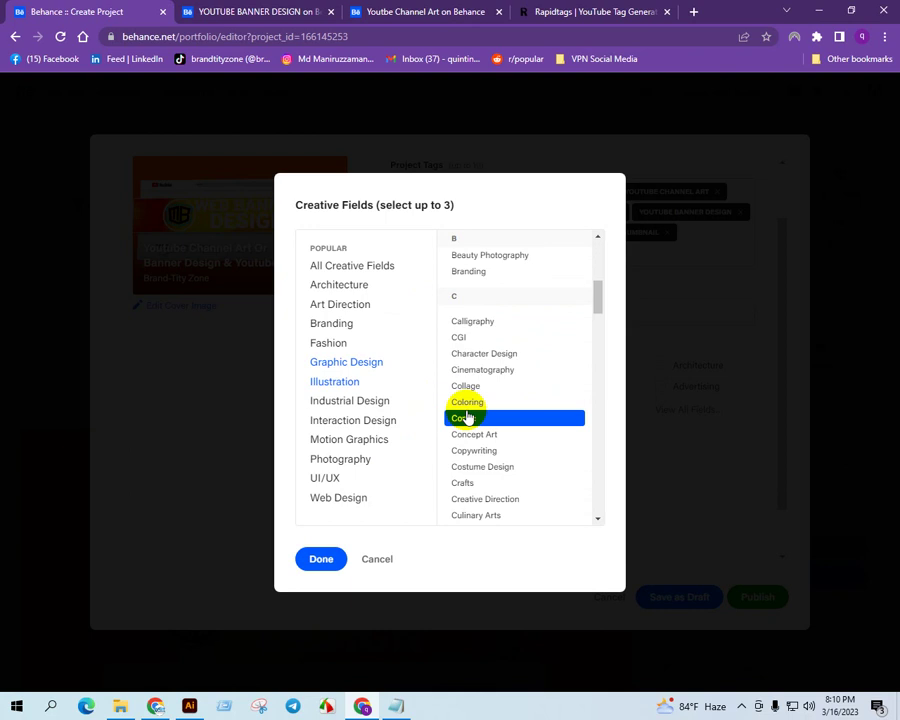
scroll(450, 405, down, 1)
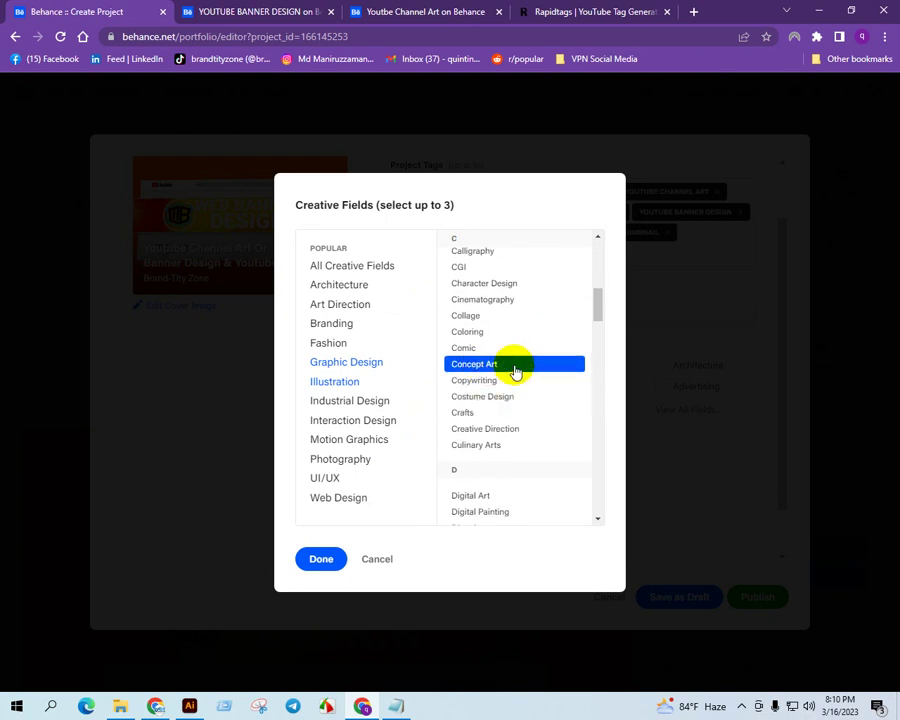
scroll(514, 407, down, 1)
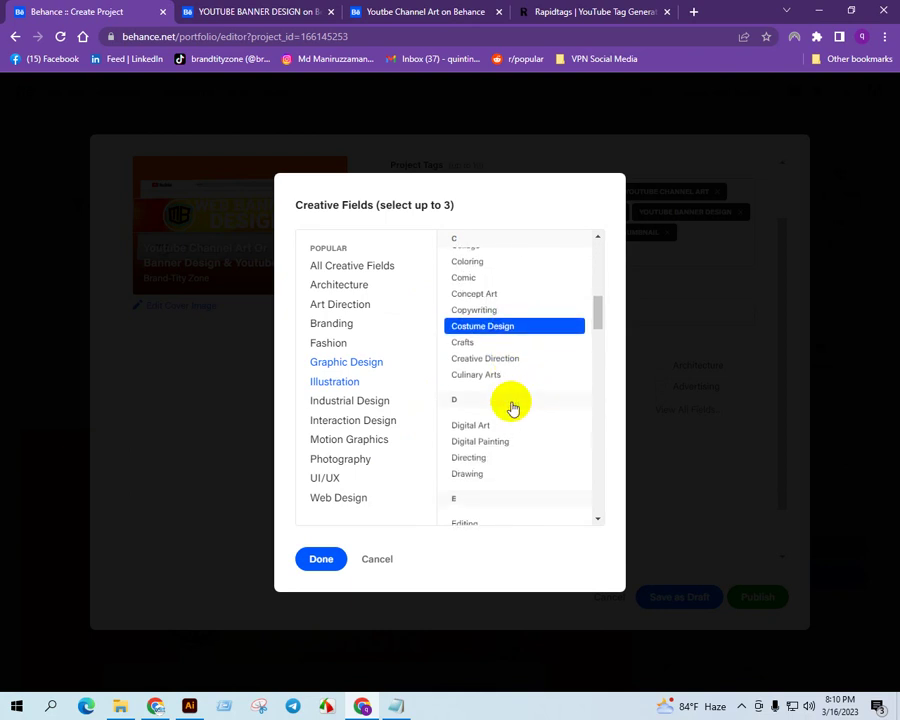
scroll(534, 370, down, 1)
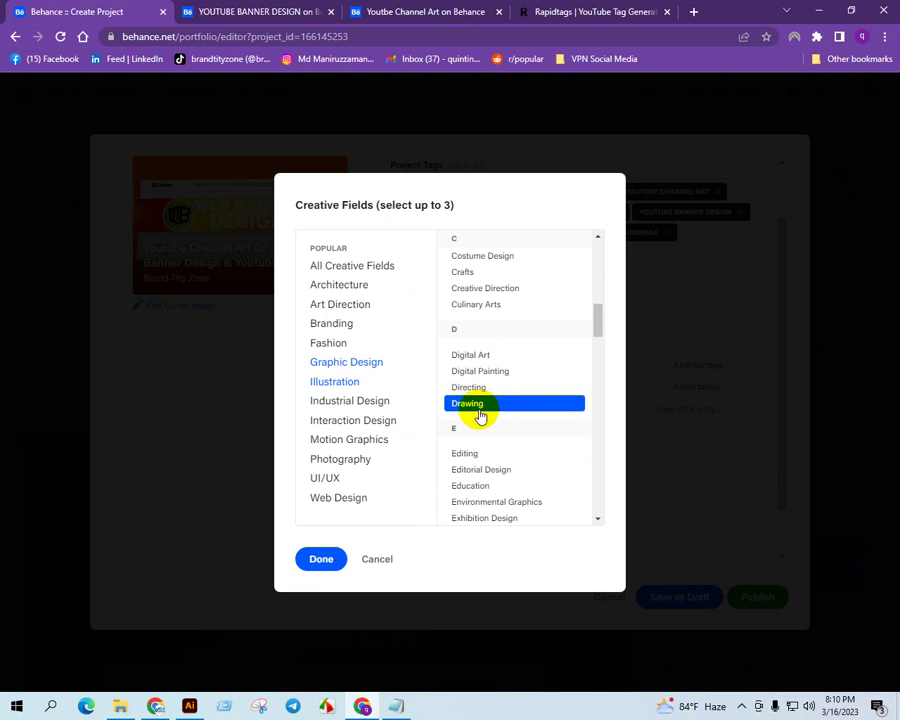
scroll(516, 374, down, 1)
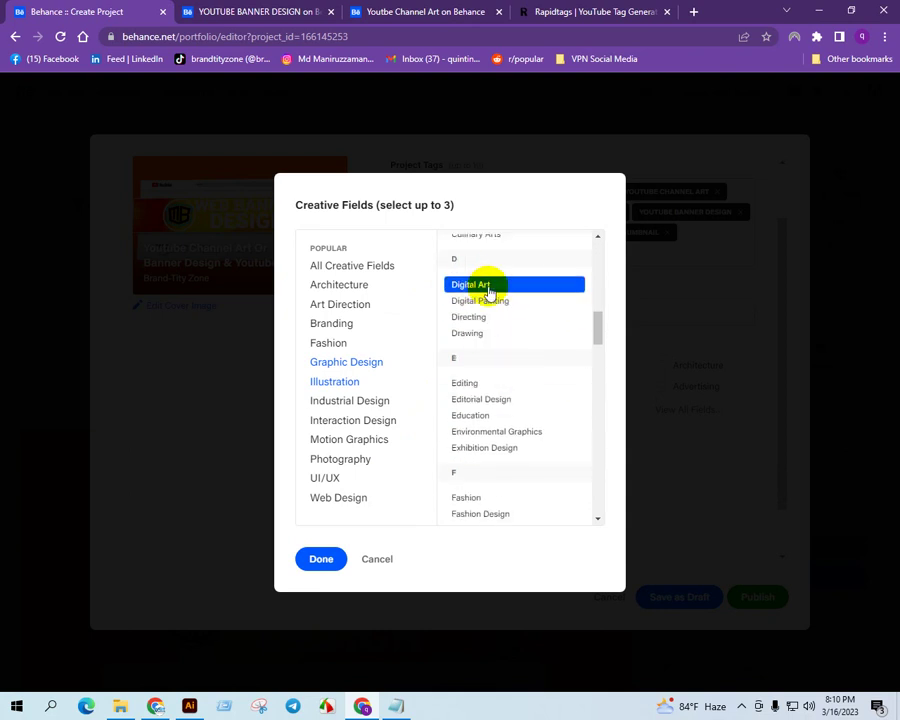
scroll(490, 292, down, 2)
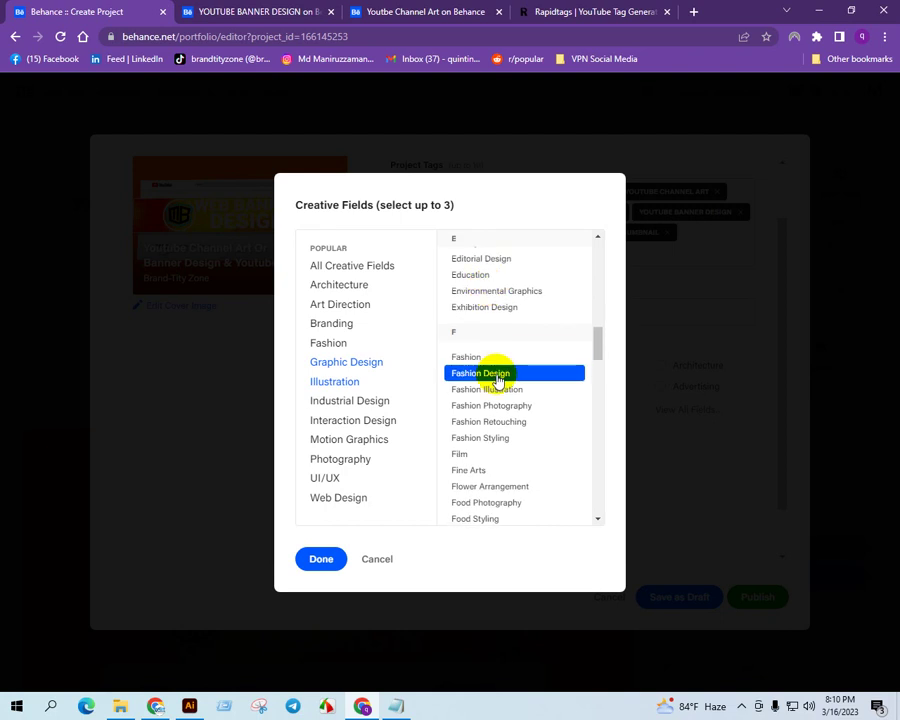
scroll(497, 381, down, 4)
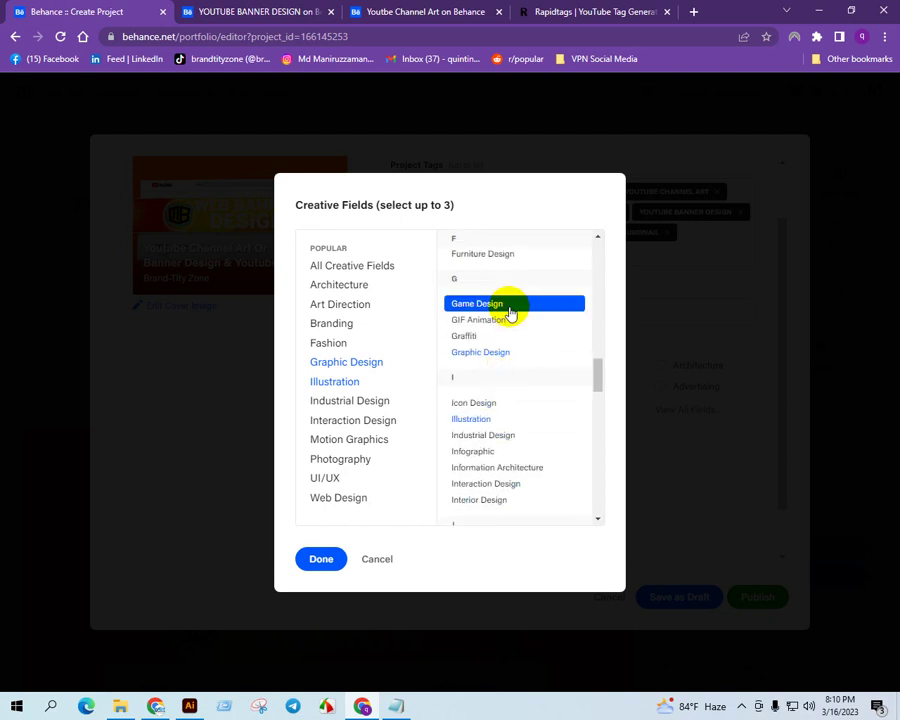
scroll(514, 330, down, 1)
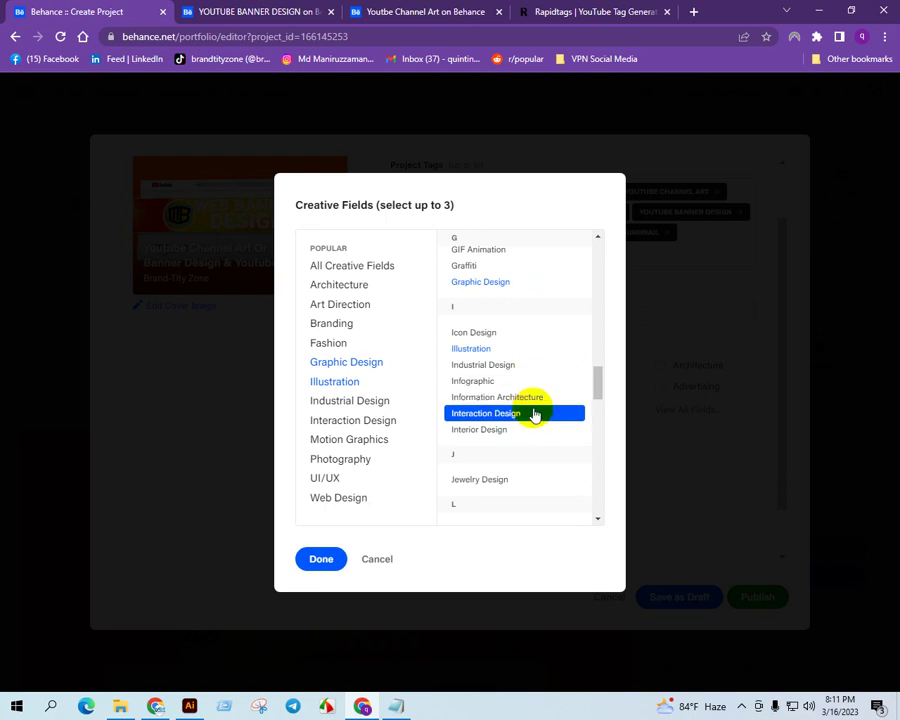
scroll(528, 424, down, 1)
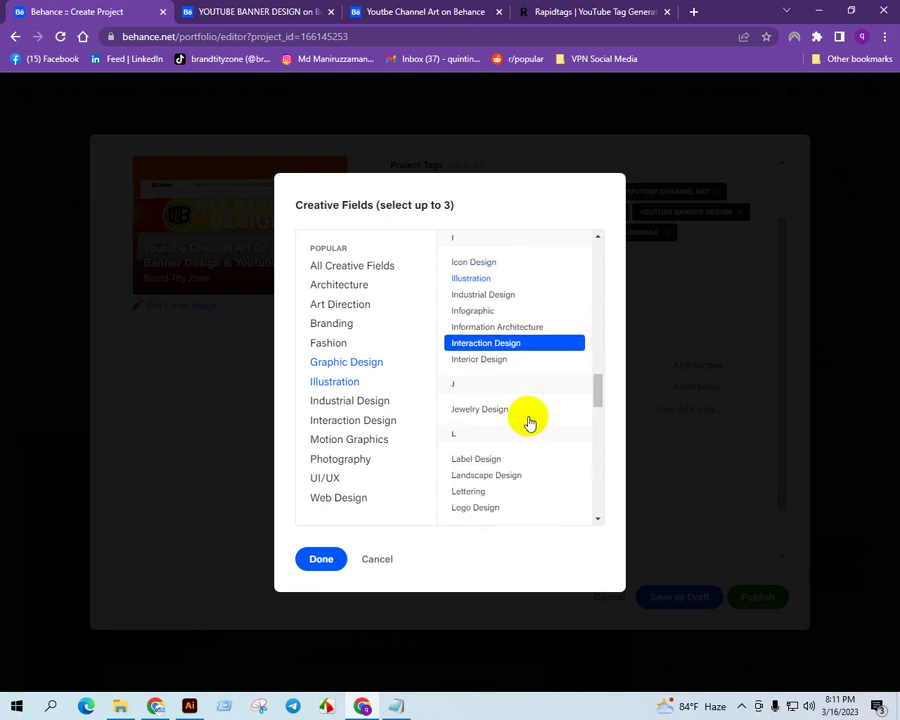
scroll(533, 395, down, 2)
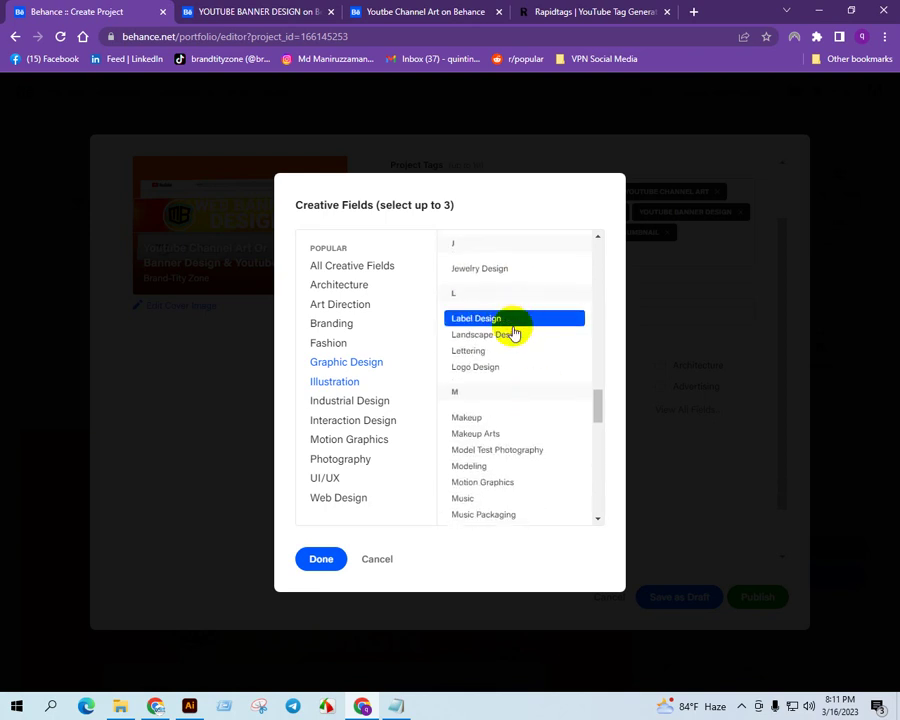
scroll(510, 374, down, 1)
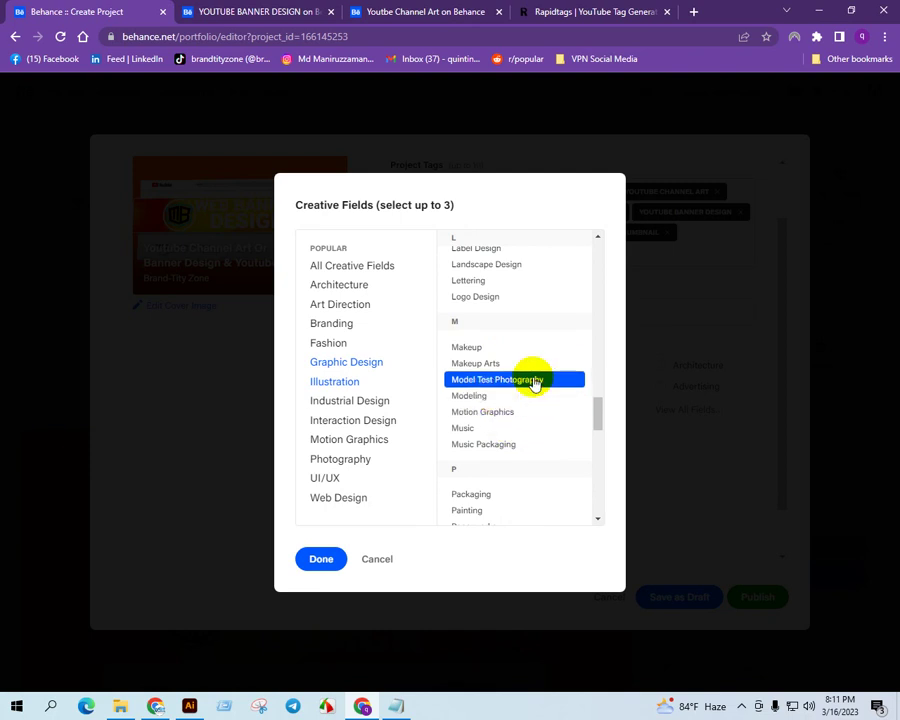
scroll(535, 383, down, 2)
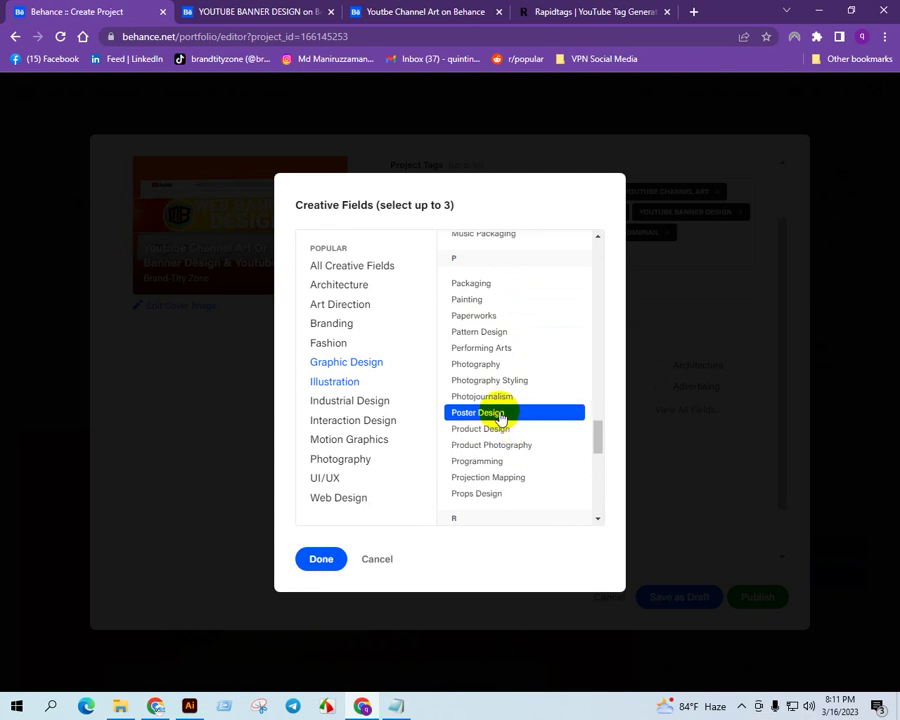
scroll(518, 414, down, 1)
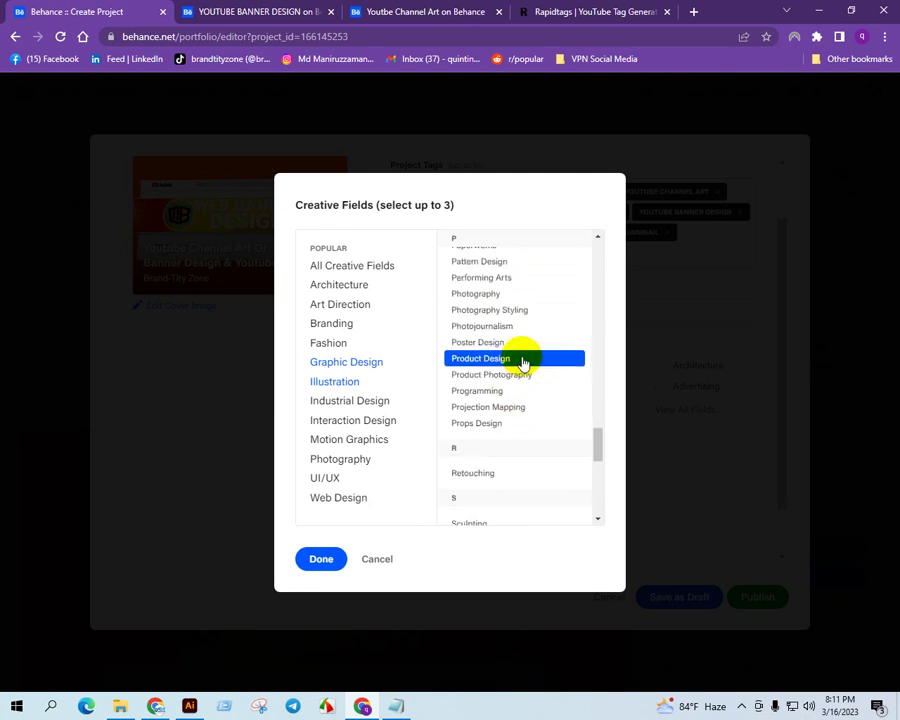
scroll(518, 412, down, 3)
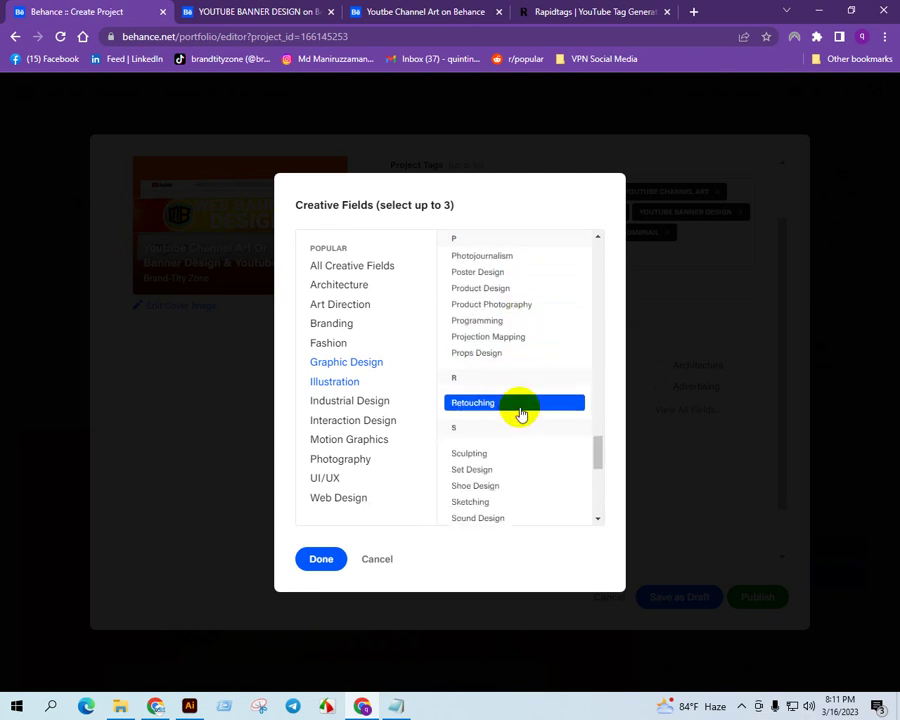
scroll(518, 410, down, 1)
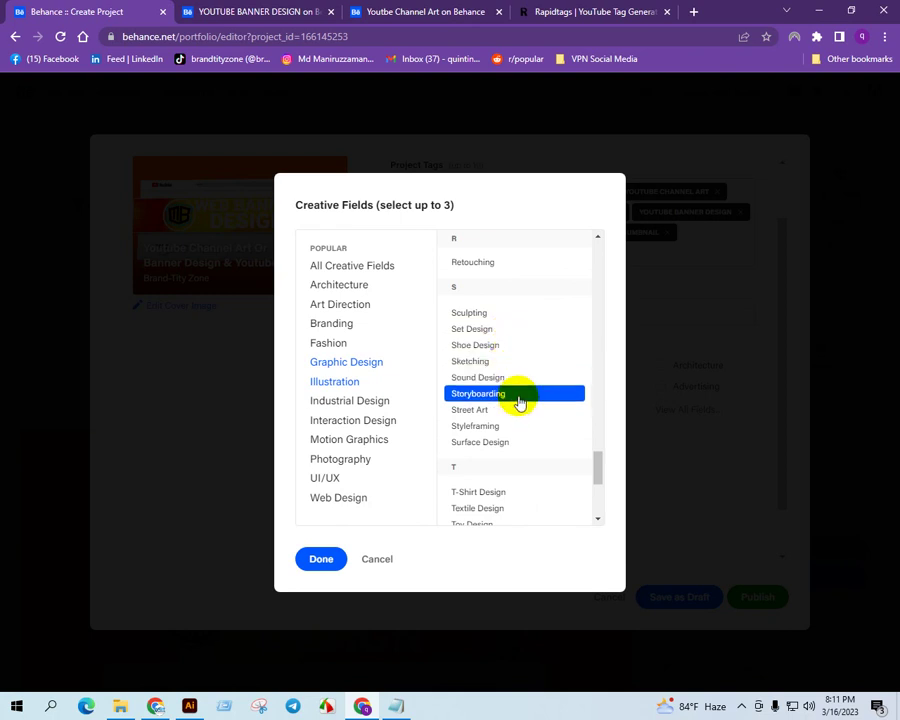
scroll(518, 401, down, 2)
scroll(518, 401, down, 2)
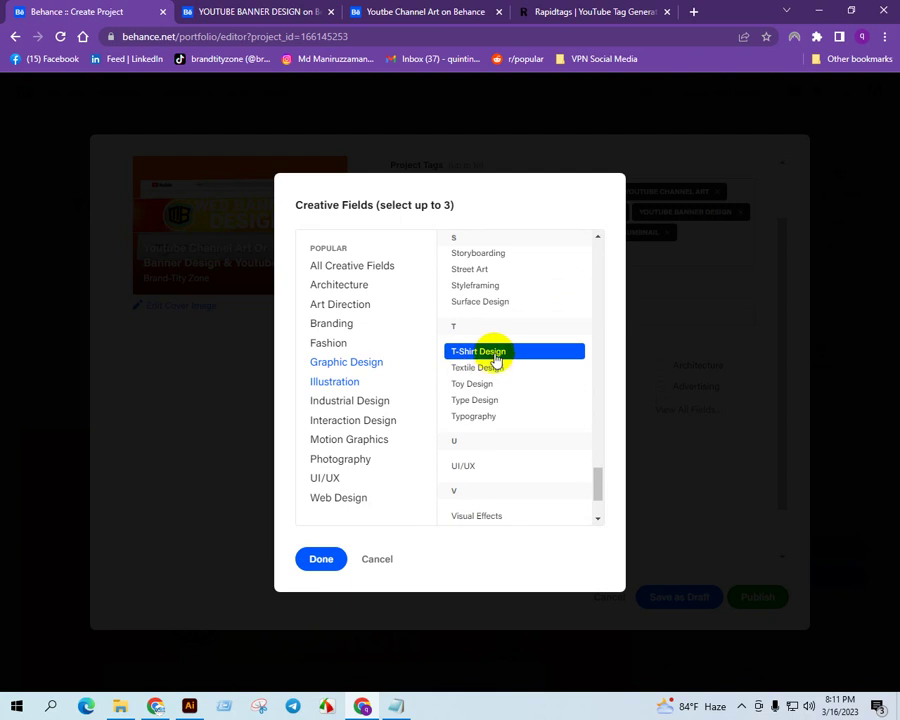
scroll(510, 400, down, 3)
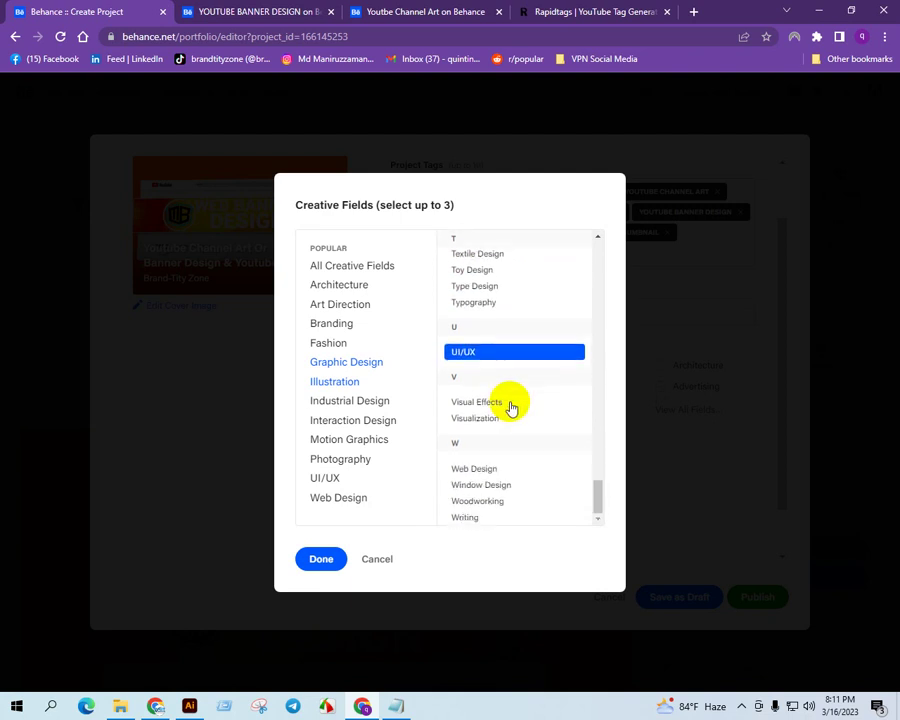
Recheck the creative fields between Digital Art and Photography, and accept the selection of Graphic Design and Illustration.
scroll(513, 408, up, 20)
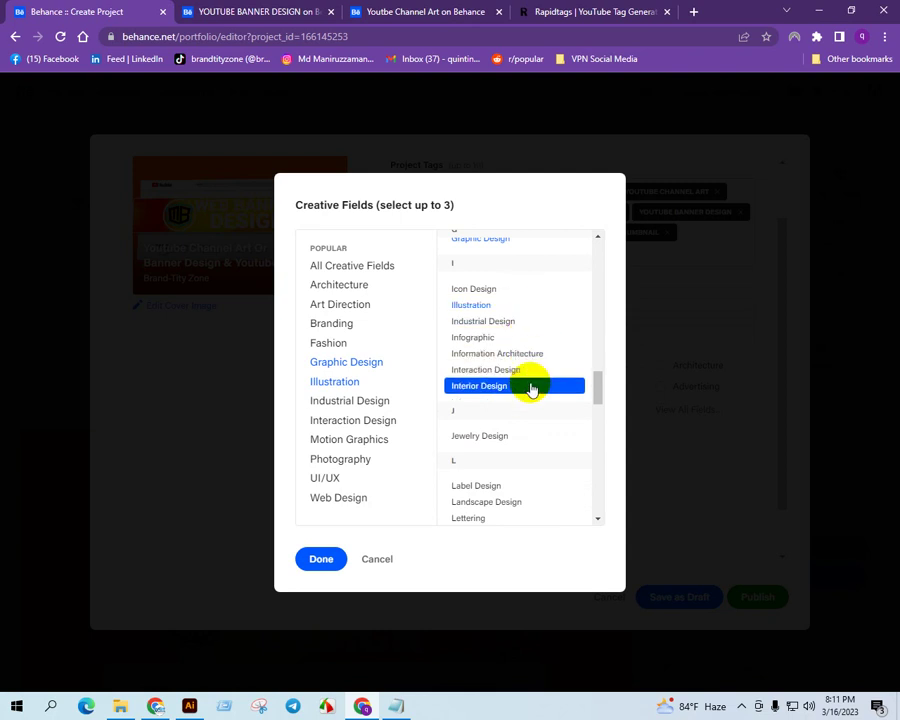
scroll(531, 389, down, 3)
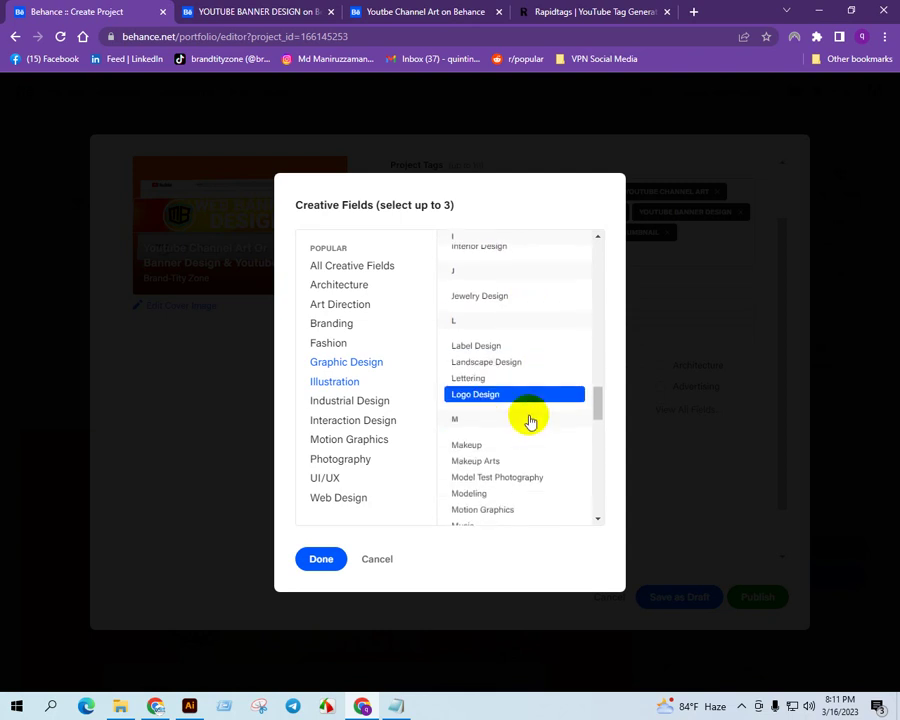
scroll(529, 418, down, 1)
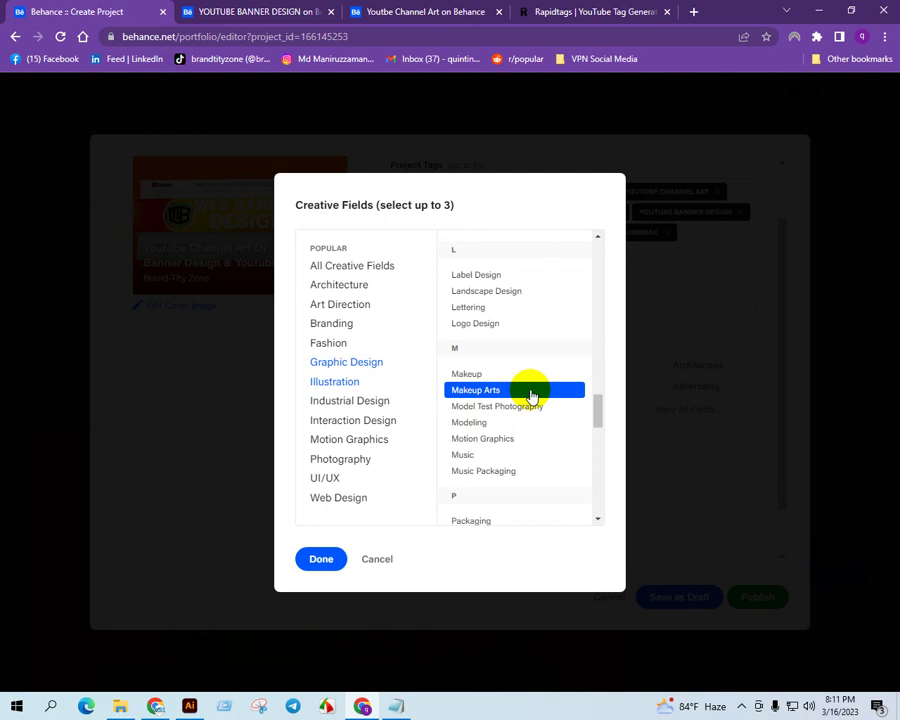
scroll(538, 425, down, 3)
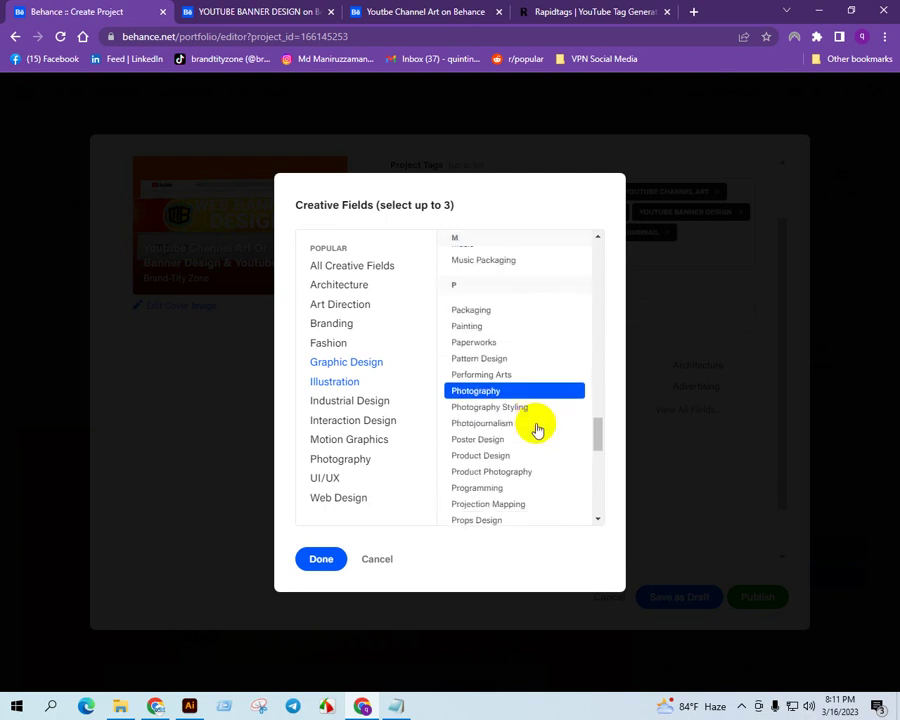
scroll(495, 332, up, 8)
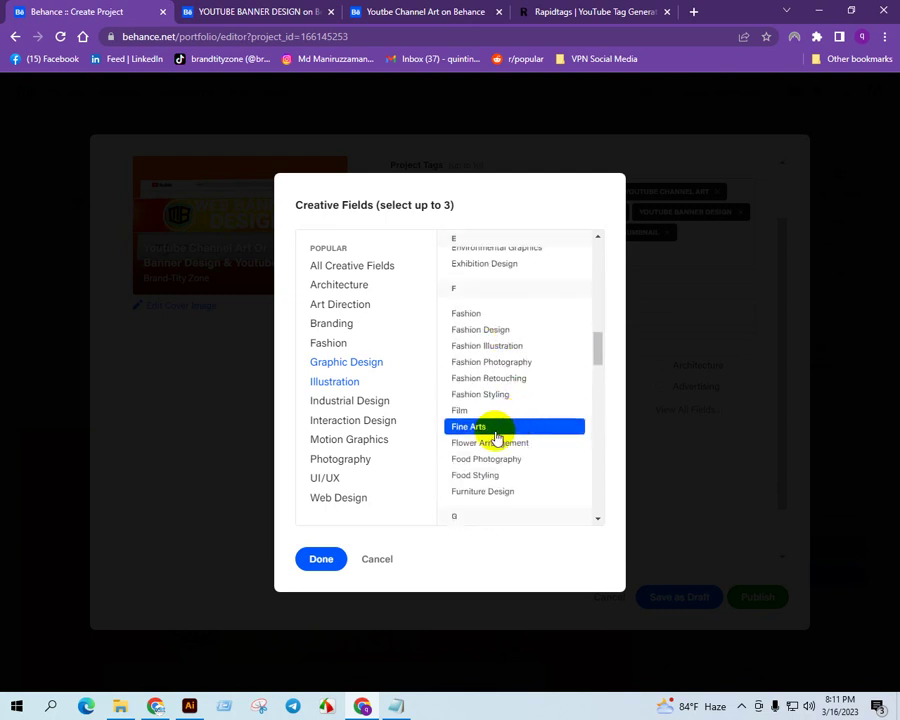
scroll(498, 432, up, 1)
scroll(496, 428, up, 3)
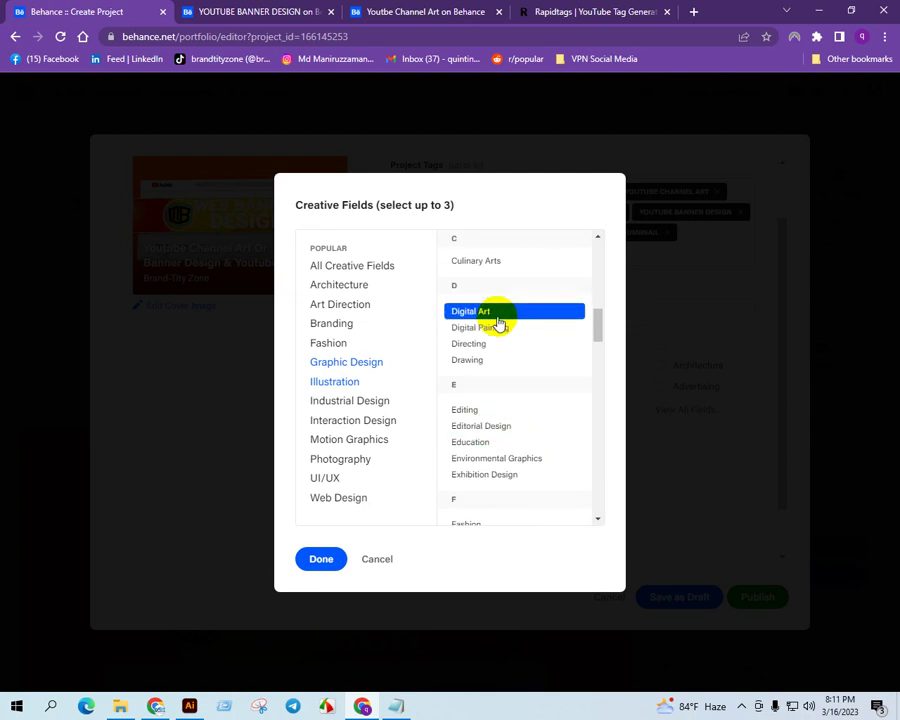
click(321, 559)
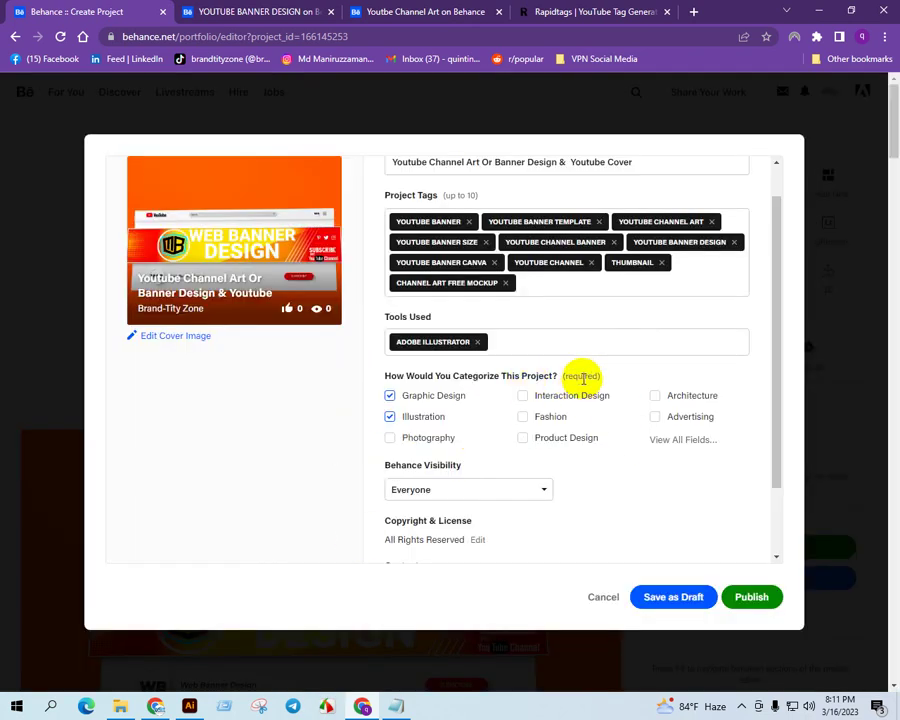
Set the project's Behance visibility to Everyone.
scroll(615, 428, down, 1)
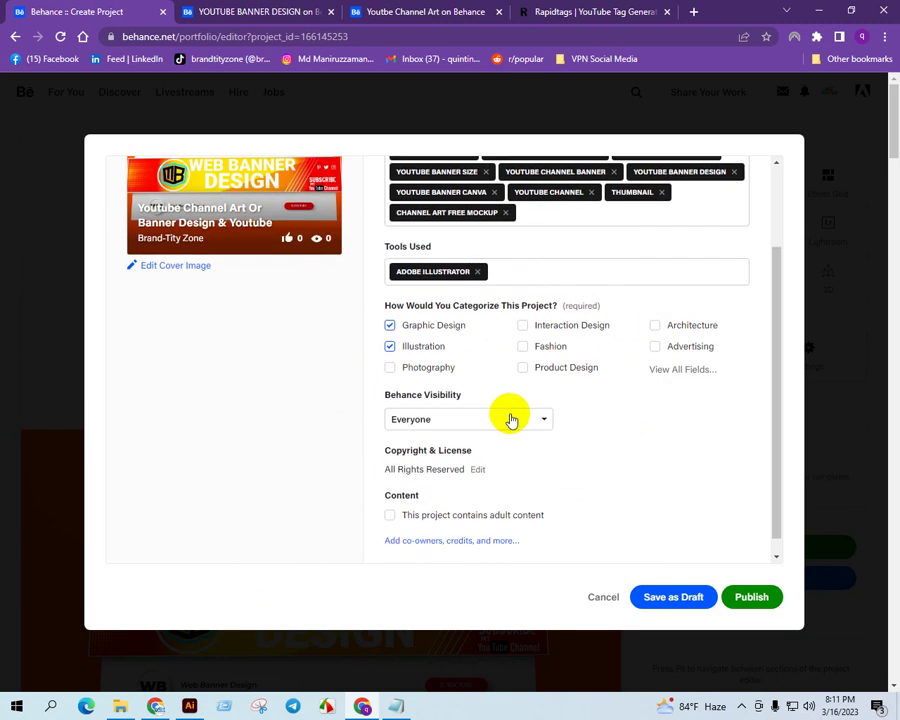
click(431, 418)
click(414, 445)
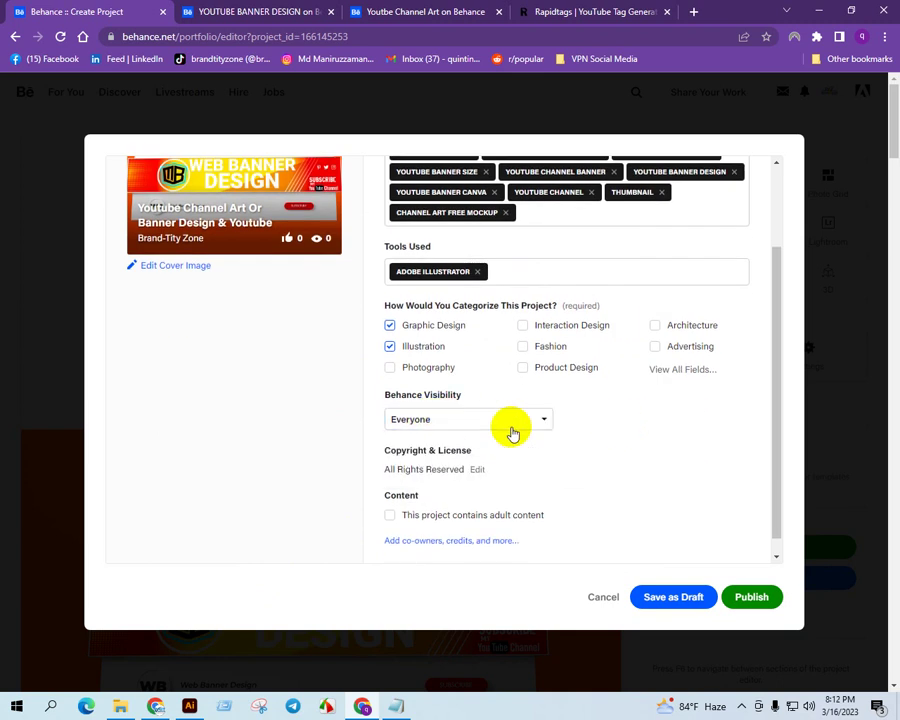
scroll(462, 428, down, 1)
Open the project cover for editing and preview each of the other six uploaded banner mockups as the cover image.
scroll(568, 380, up, 3)
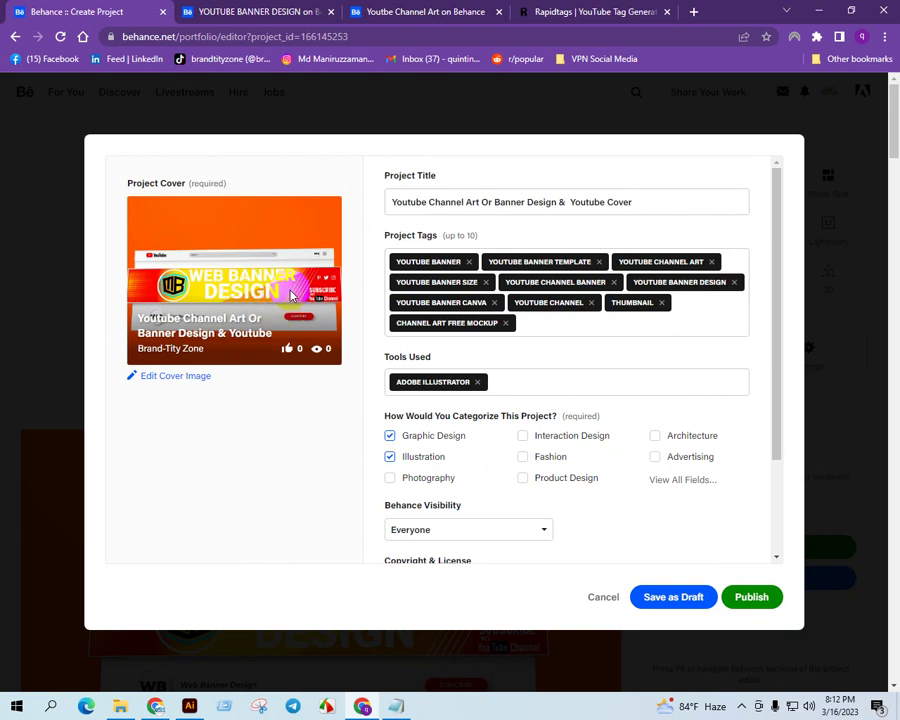
click(165, 379)
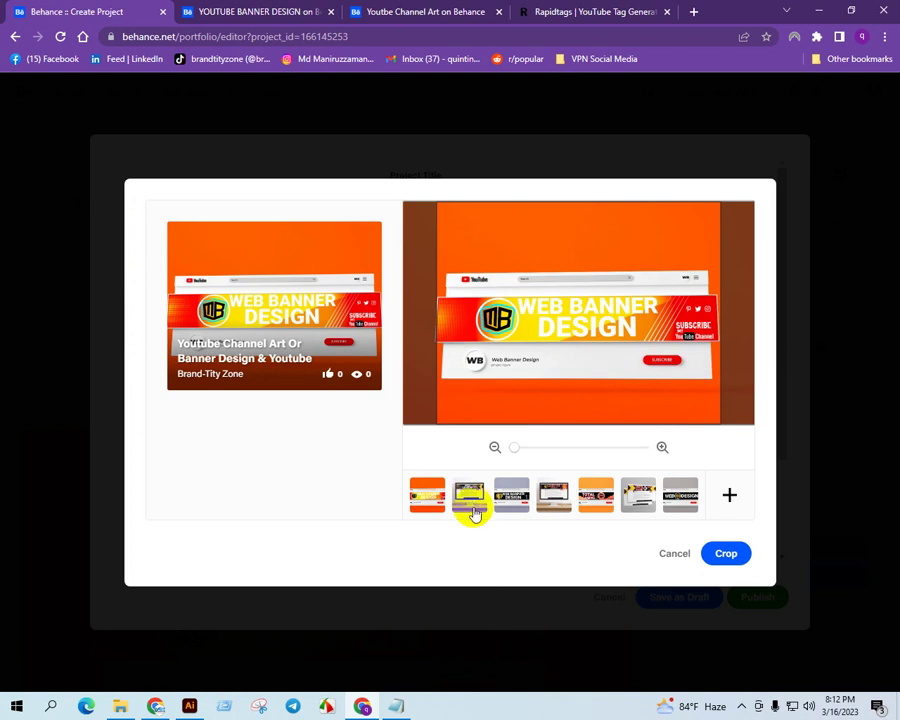
click(472, 508)
click(524, 498)
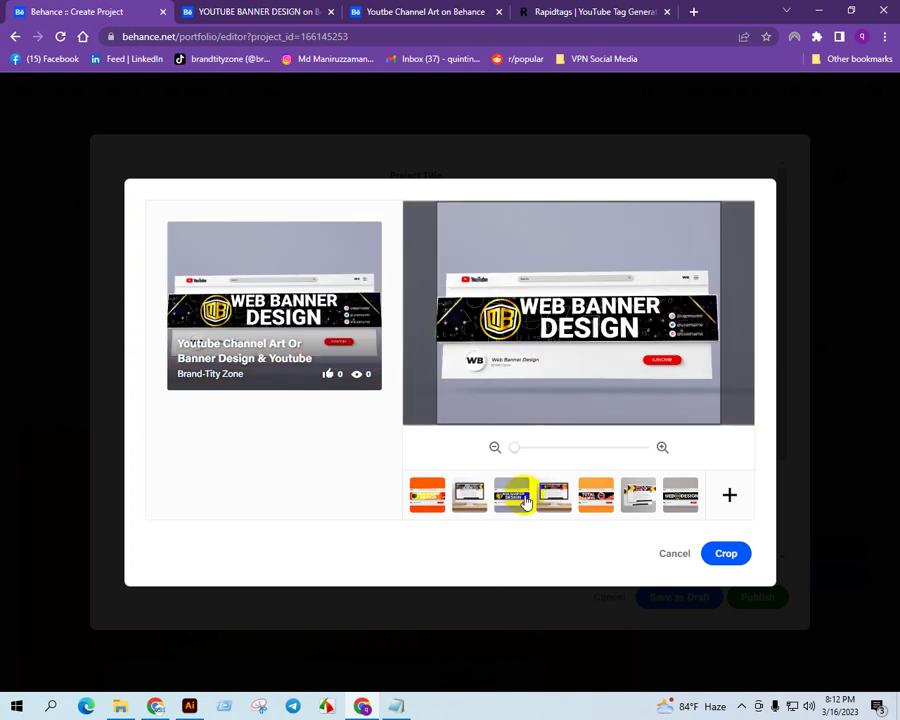
click(564, 503)
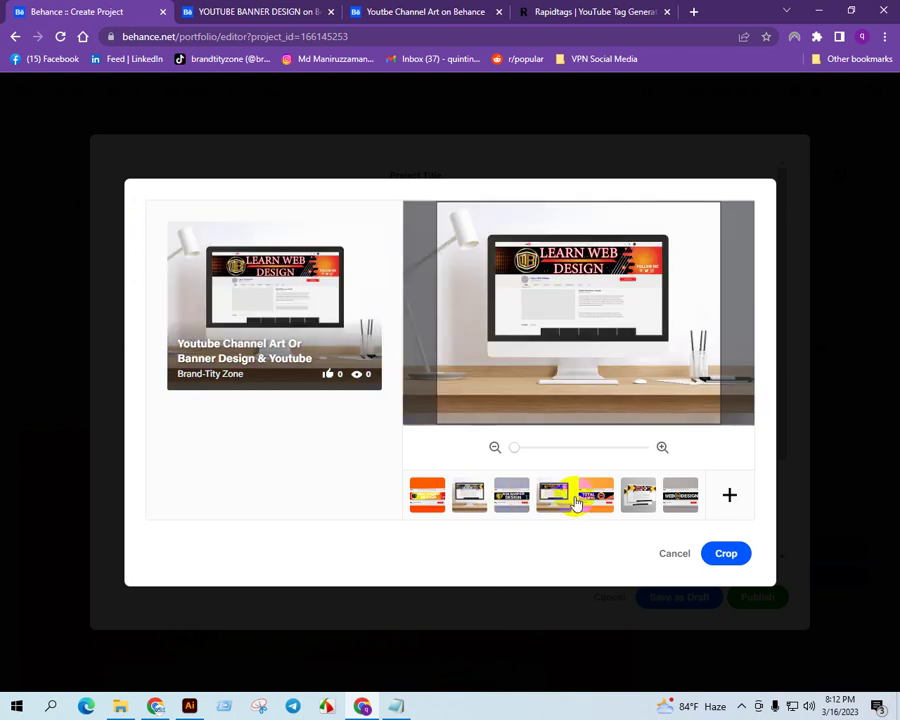
click(594, 497)
click(636, 494)
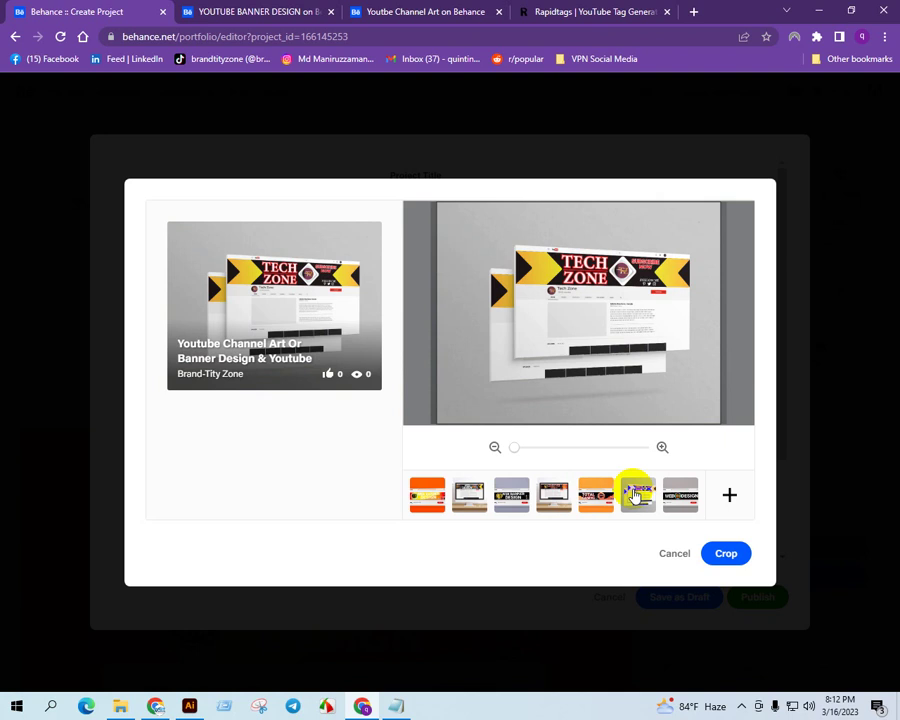
click(681, 497)
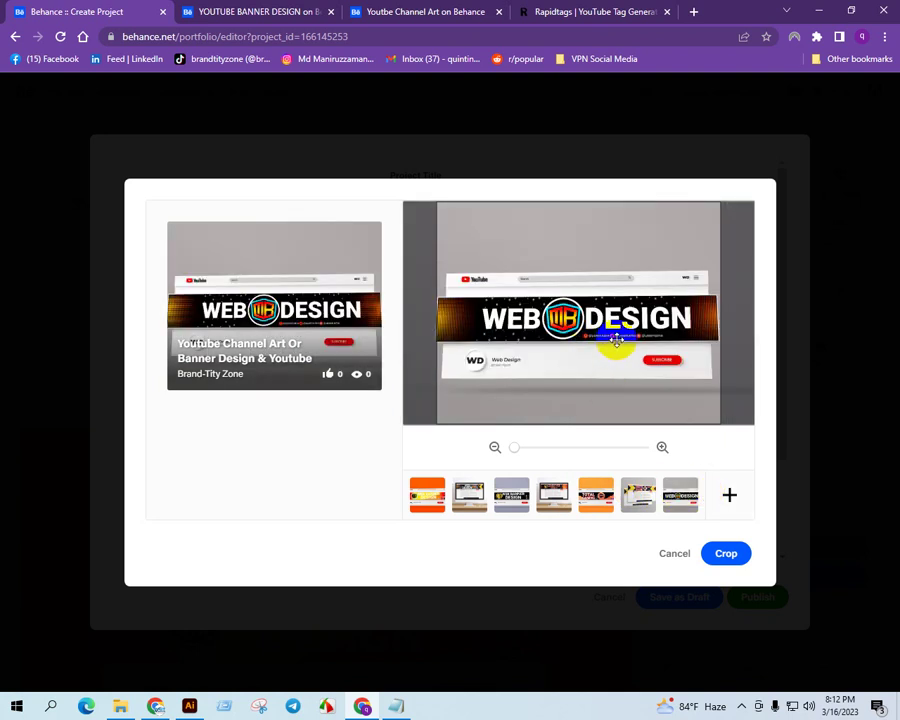
click(729, 494)
scroll(400, 207, down, 5)
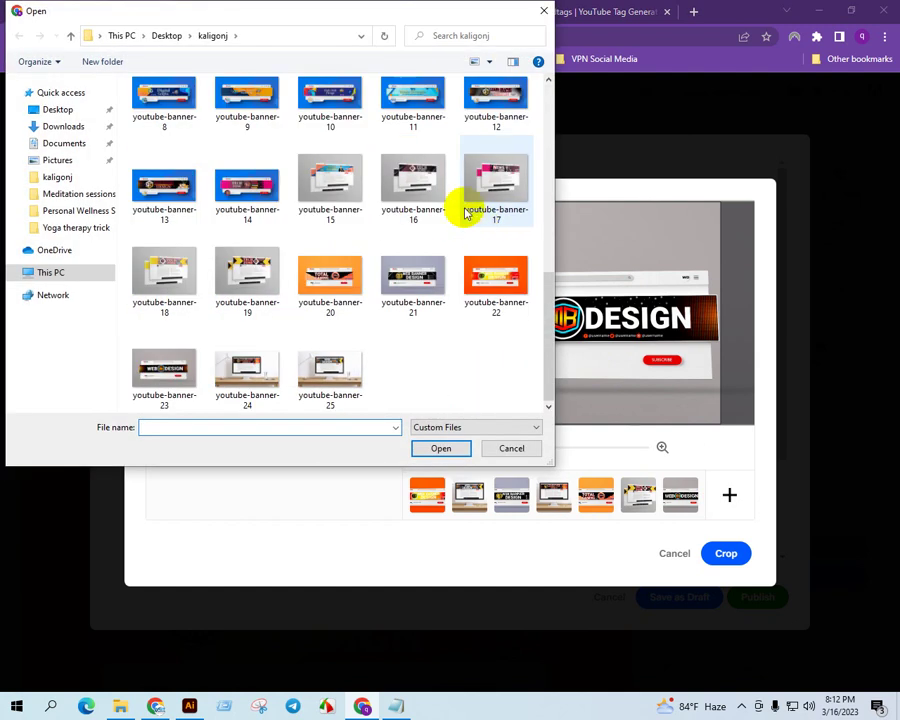
scroll(490, 212, up, 1)
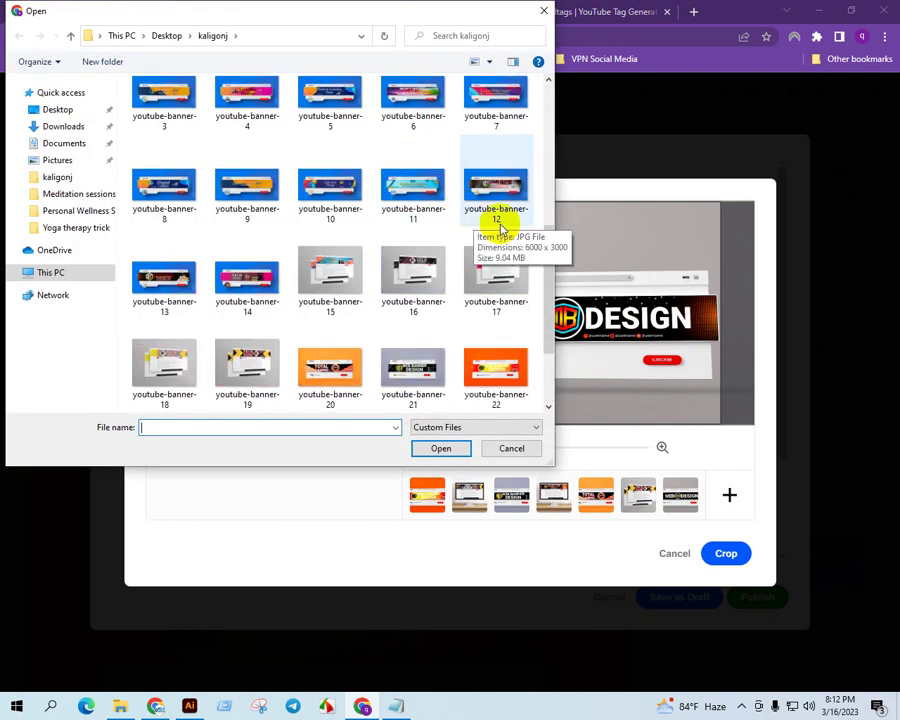
click(504, 447)
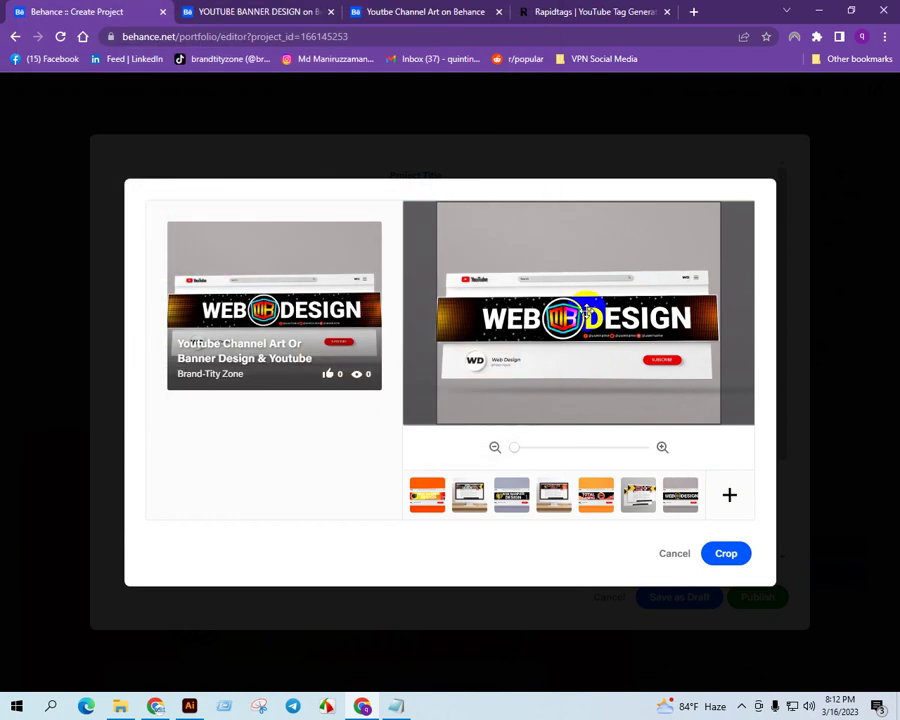
Crop the grey WEB DESIGN mockup as the project cover and check the remaining publishing details.
click(727, 556)
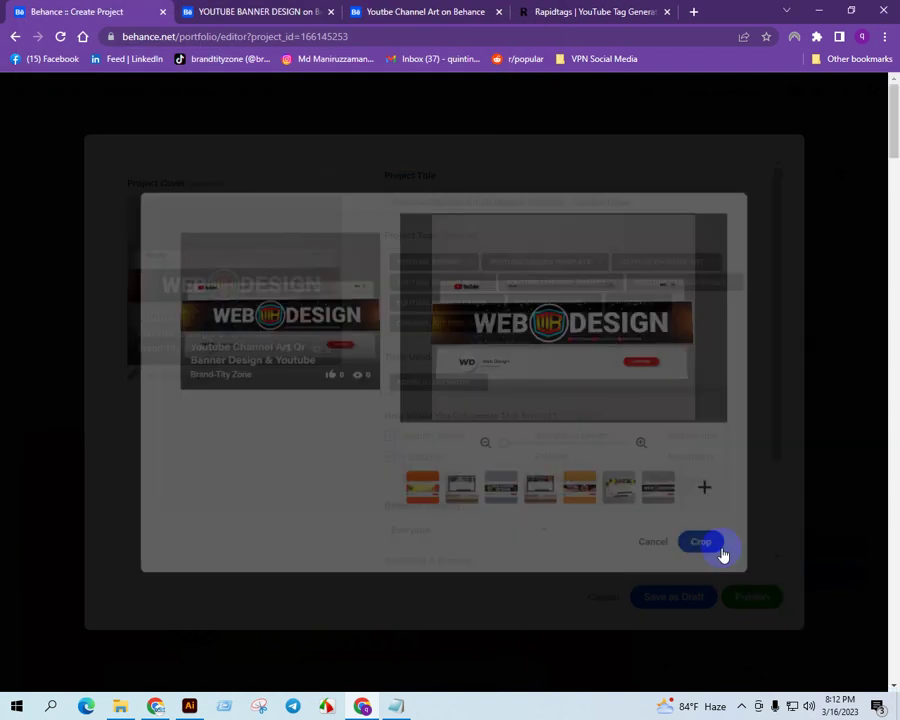
scroll(540, 430, down, 2)
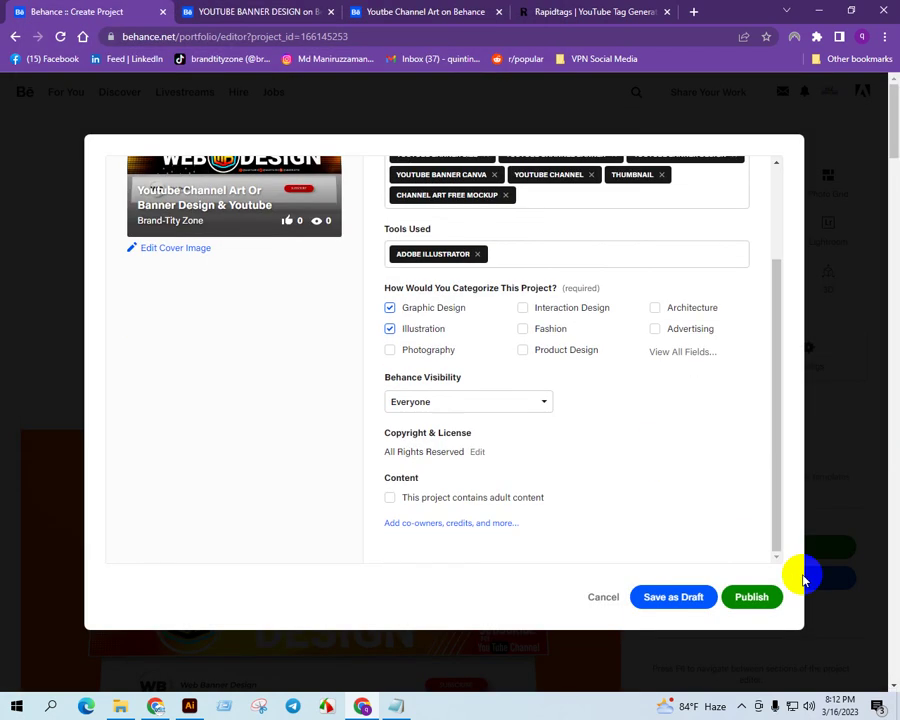
Try to publish the project, recheck its title and tags, and save it as a draft.
click(764, 592)
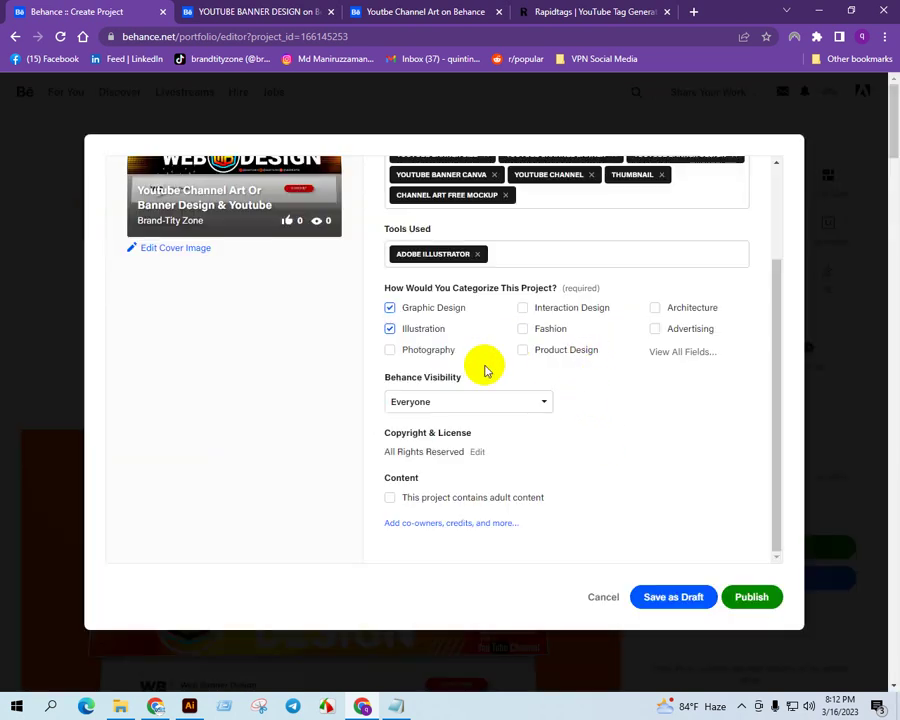
scroll(485, 370, up, 3)
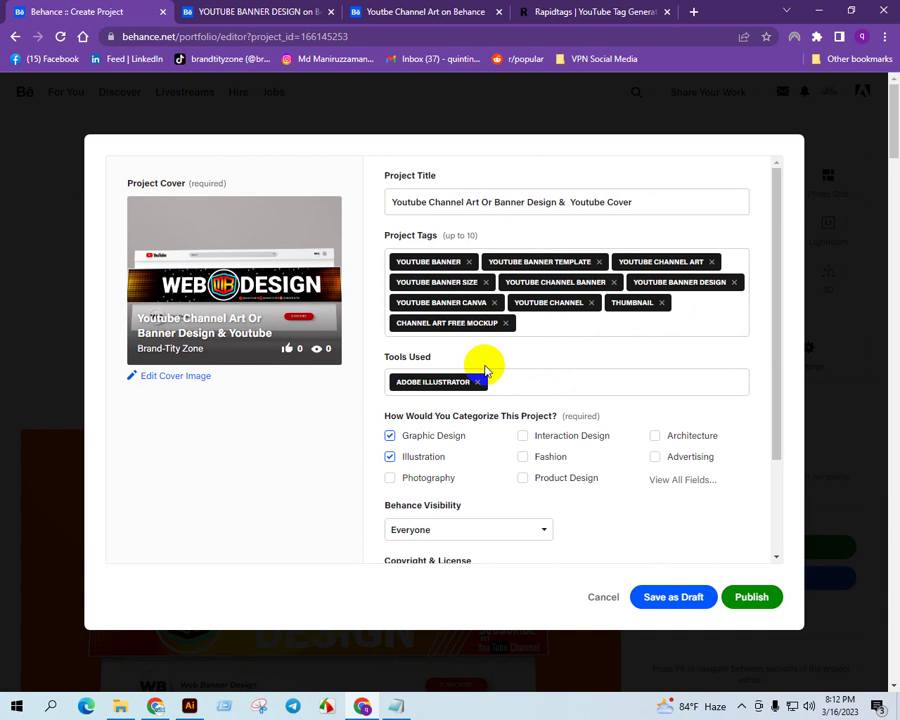
click(746, 599)
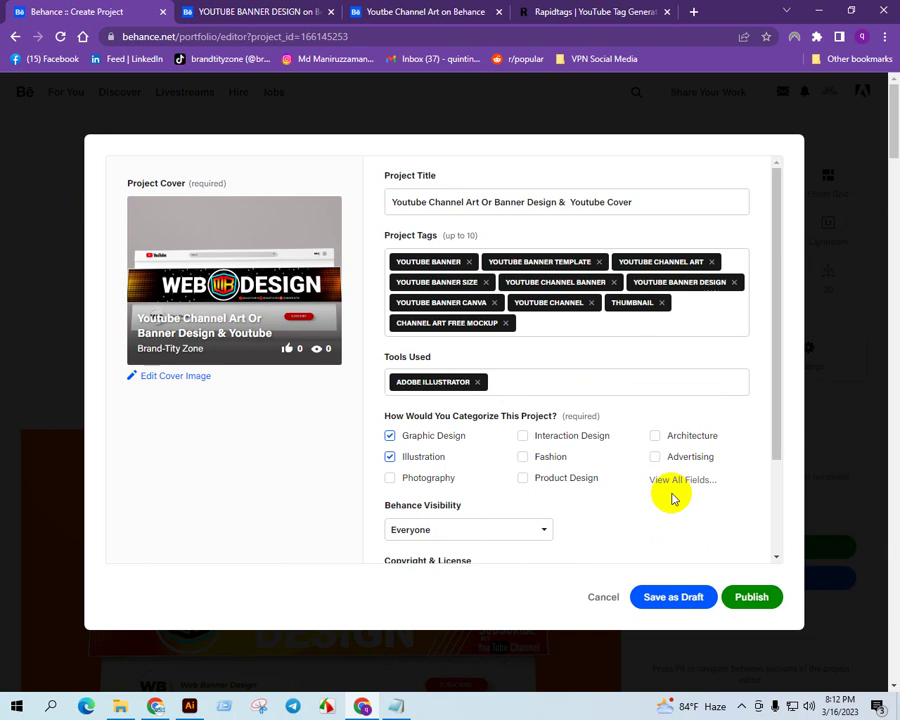
click(672, 600)
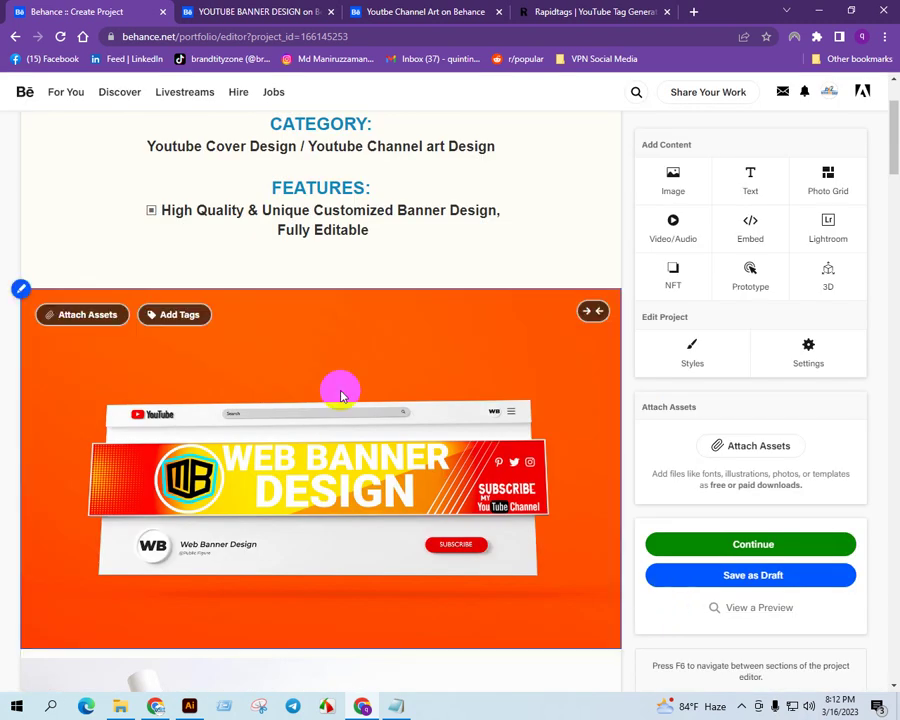
Review the project's content through to the closing Thank you image, and try again to publish it from the publishing details.
scroll(351, 393, up, 2)
scroll(694, 260, down, 15)
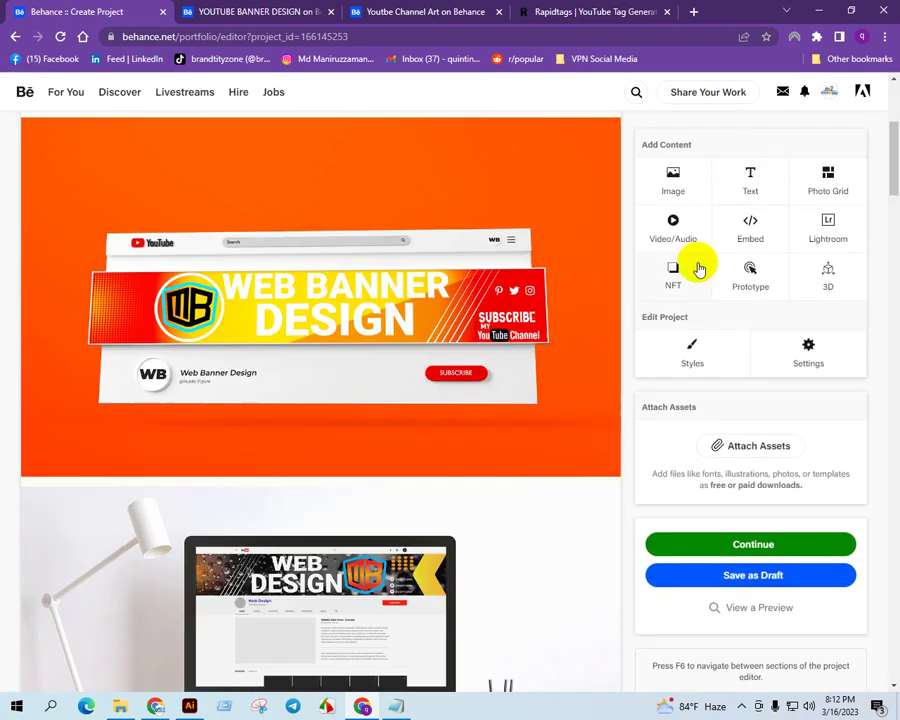
scroll(492, 296, down, 10)
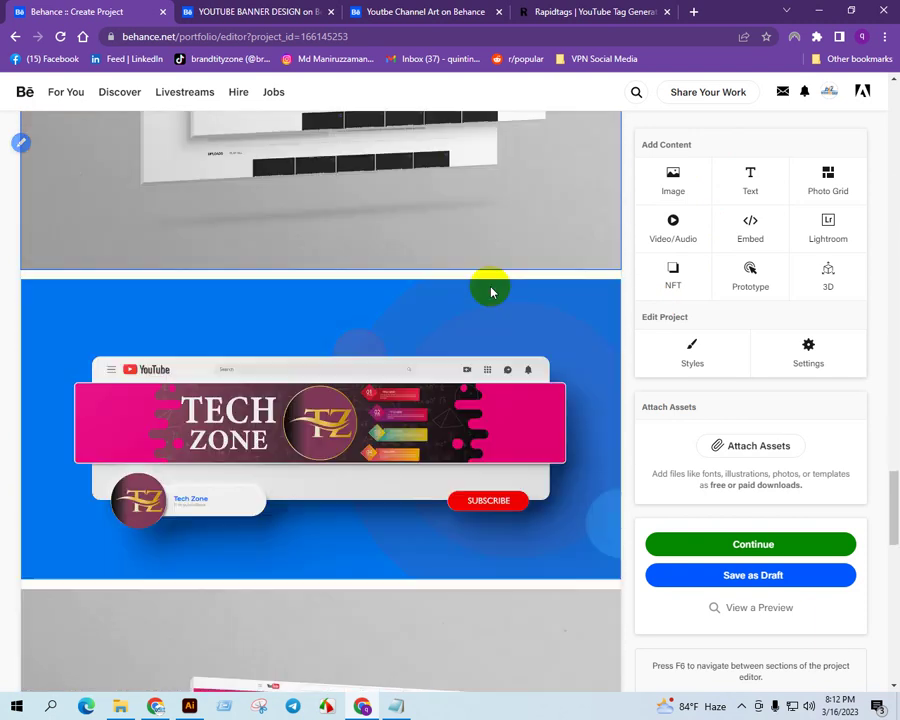
scroll(490, 293, up, 4)
scroll(490, 293, up, 5)
scroll(490, 293, down, 15)
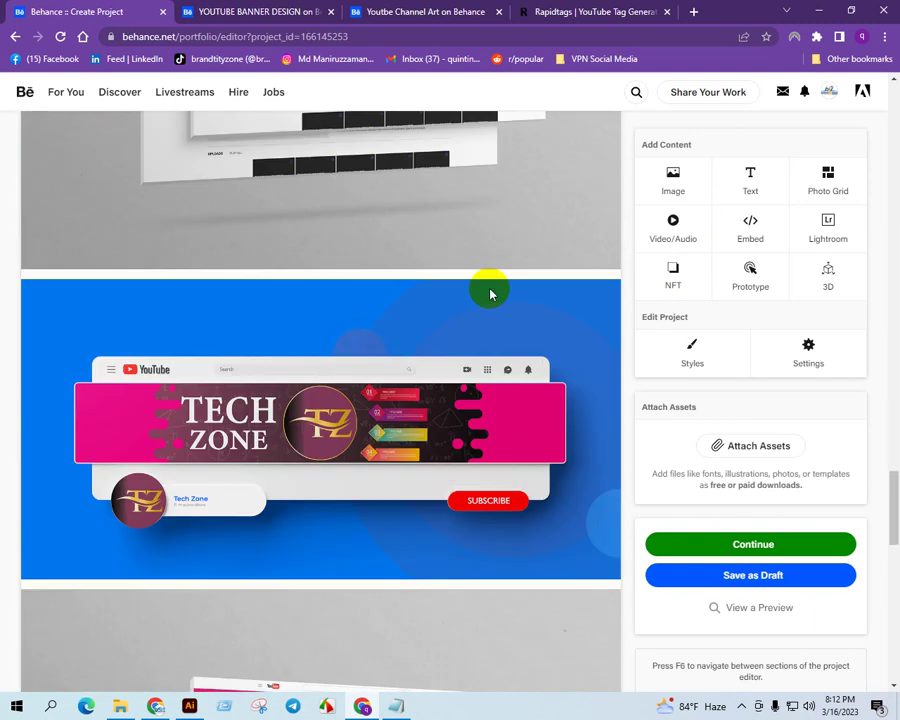
scroll(490, 296, down, 1)
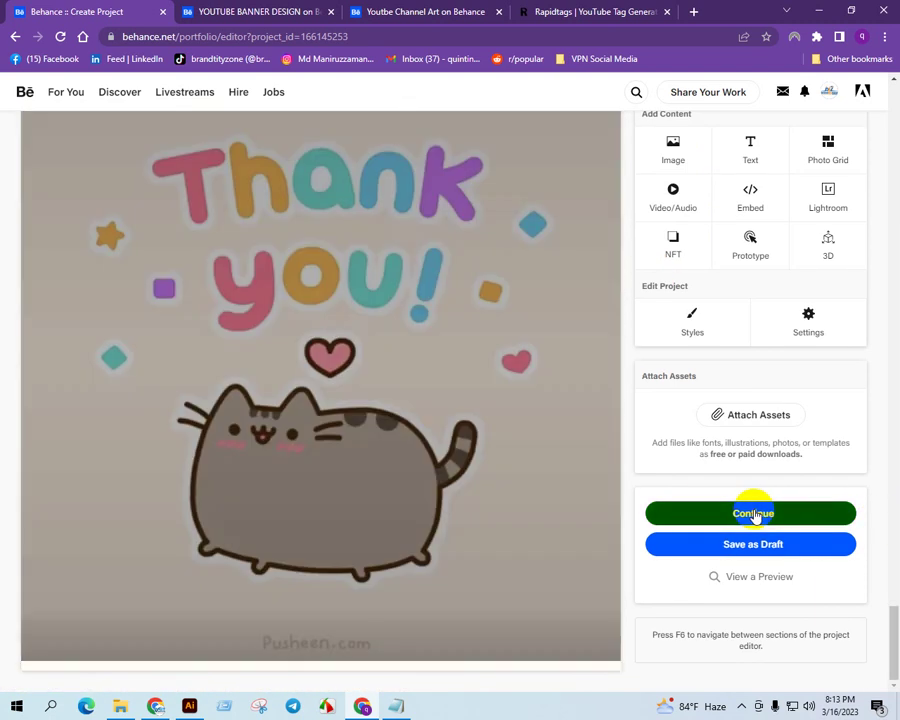
click(753, 512)
click(763, 598)
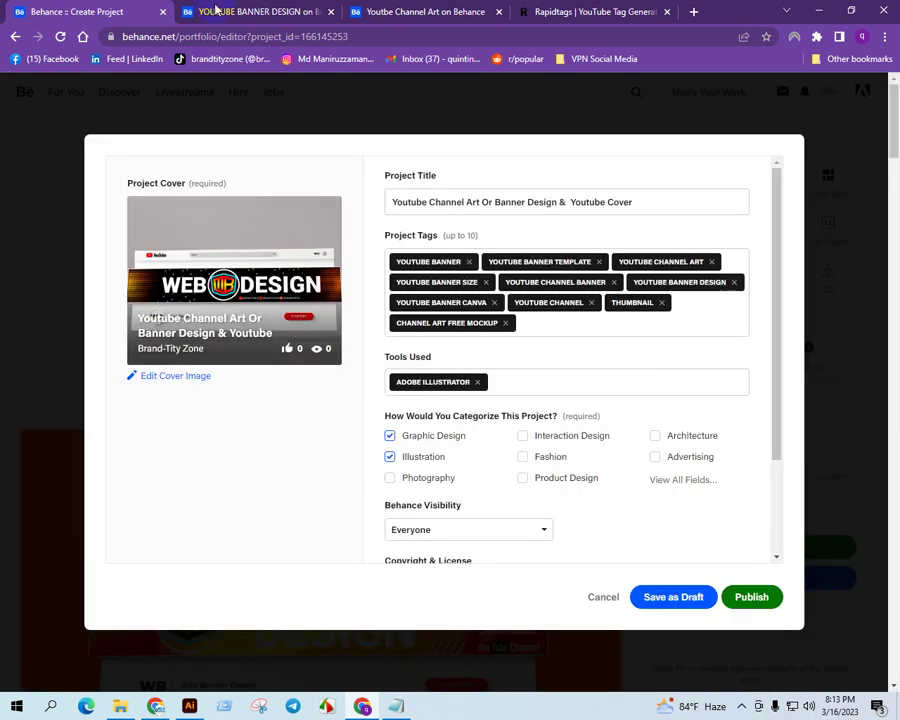
In the Youtbe Channel Art browser tab, go to the account's own Behance profile and open the saved draft for editing.
click(829, 91)
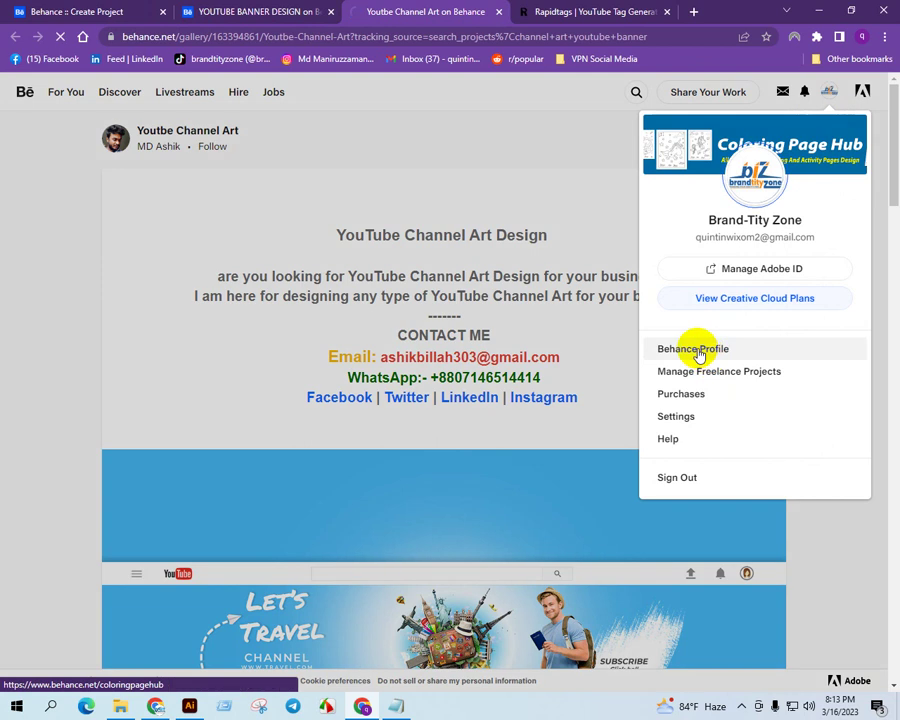
click(695, 351)
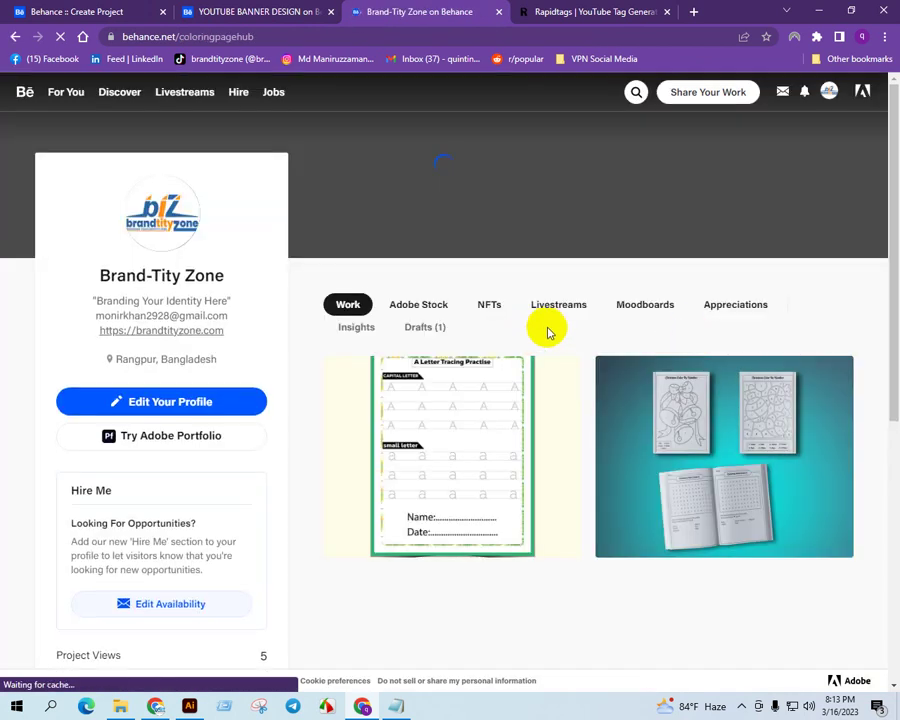
scroll(606, 394, down, 5)
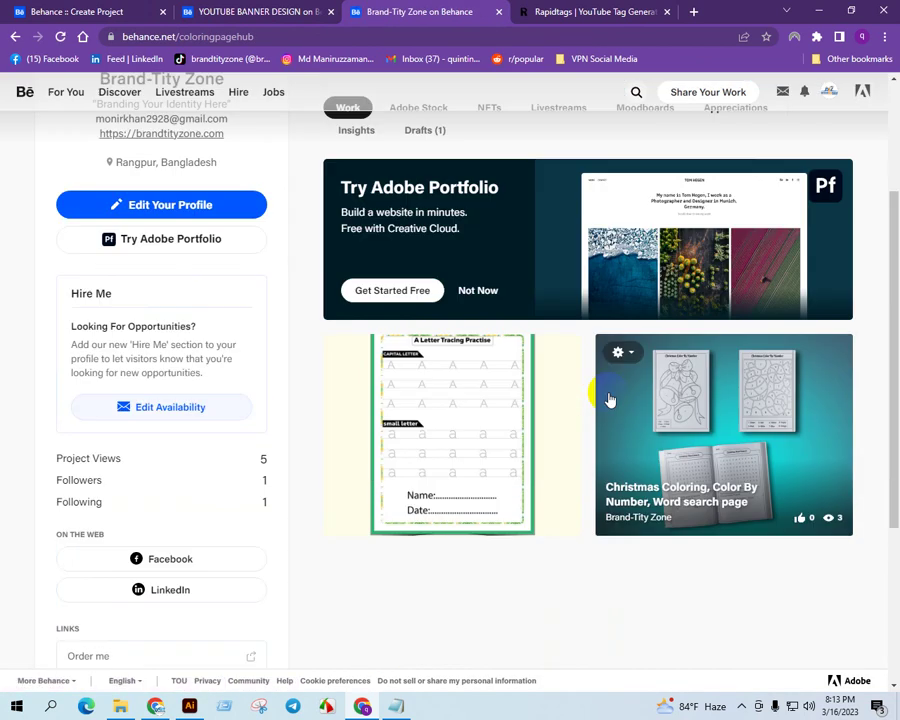
scroll(606, 394, up, 5)
scroll(609, 397, down, 4)
scroll(609, 397, up, 4)
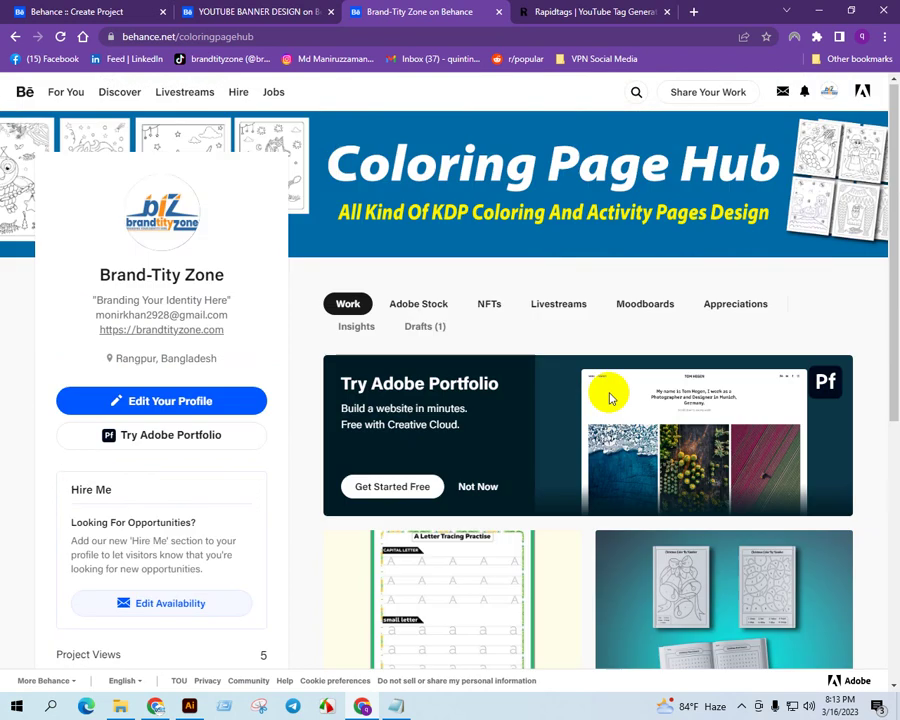
click(424, 329)
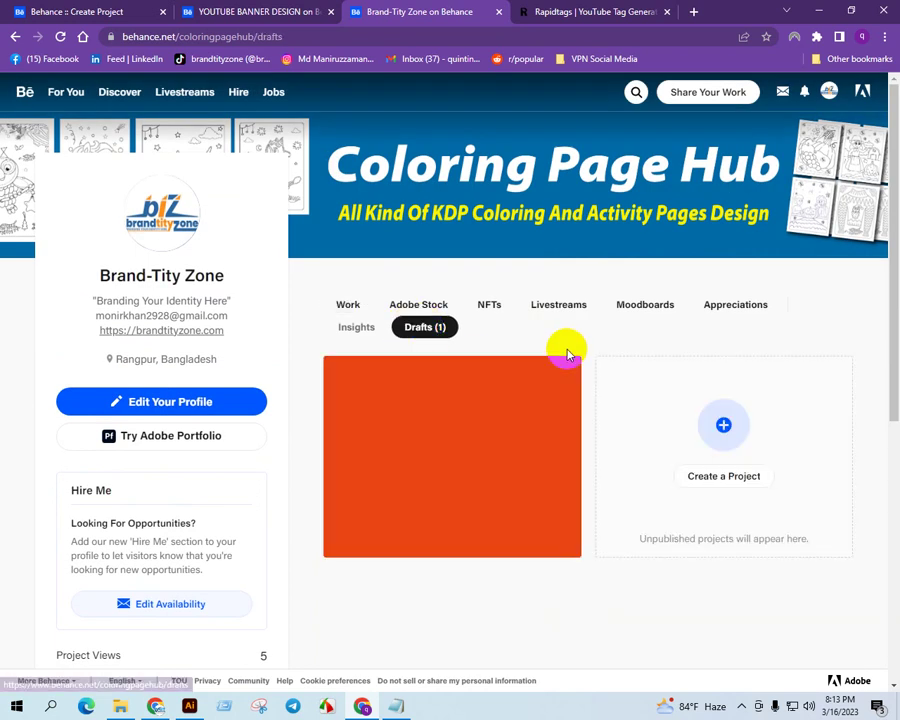
mouse_move(397, 510)
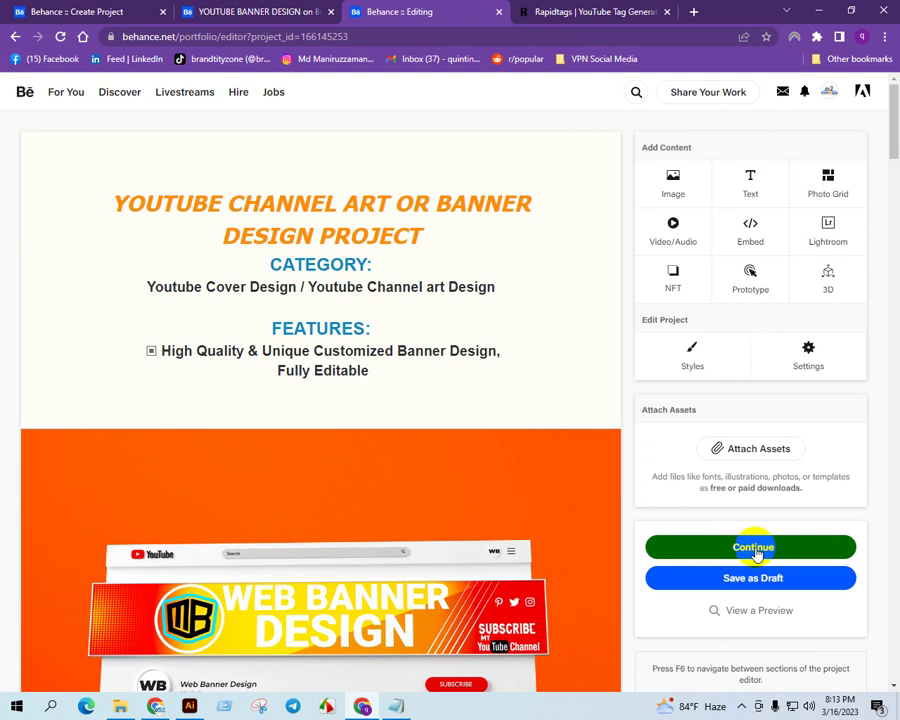
Open the draft's publishing details and check whether the project title, tags and categories are filled in.
click(753, 548)
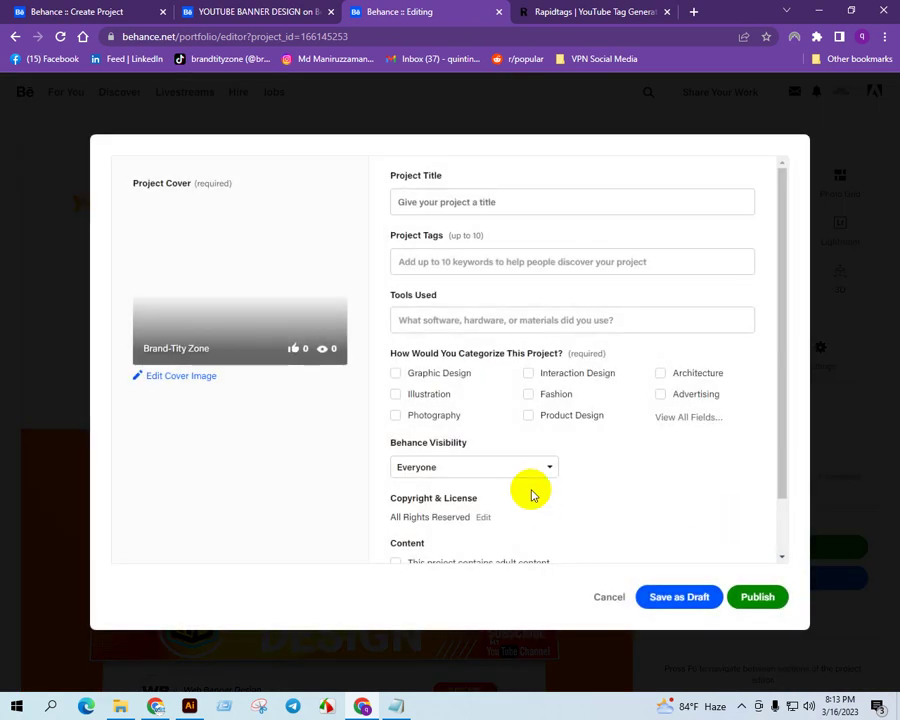
scroll(508, 422, down, 2)
scroll(502, 392, up, 2)
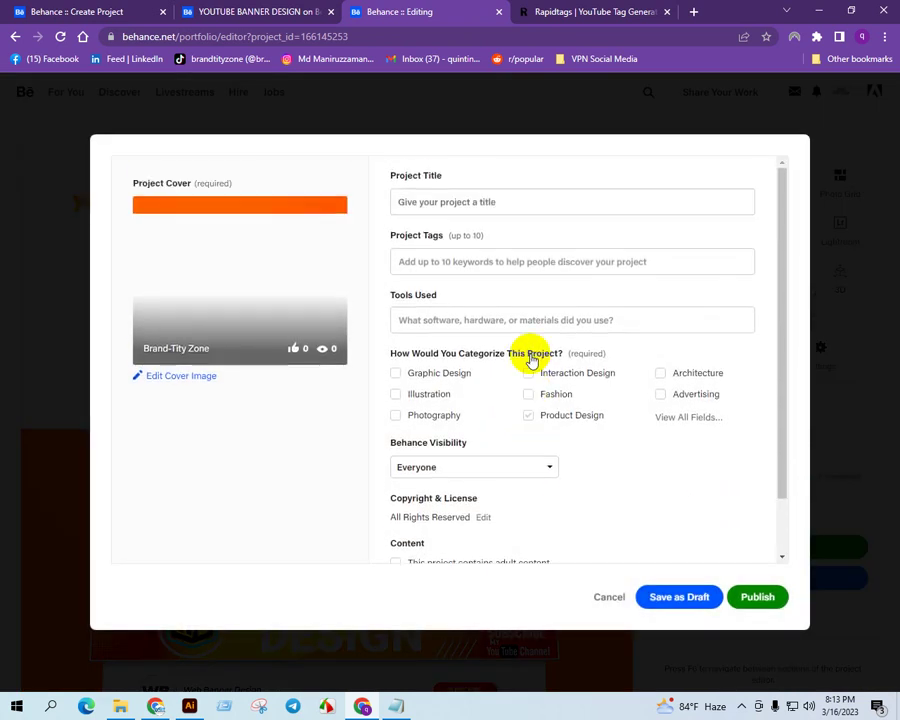
click(487, 201)
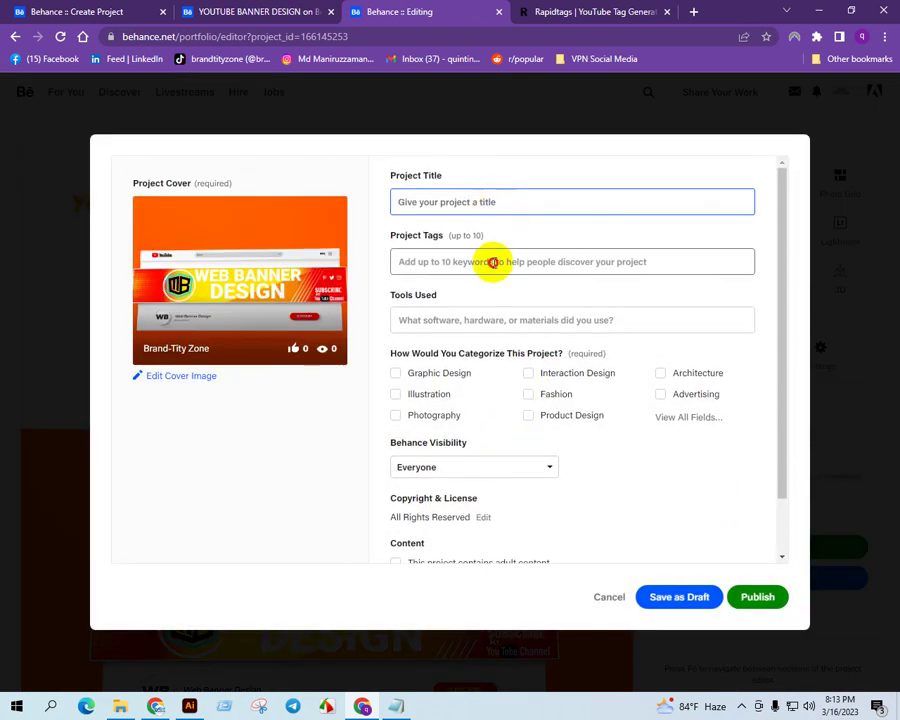
click(493, 262)
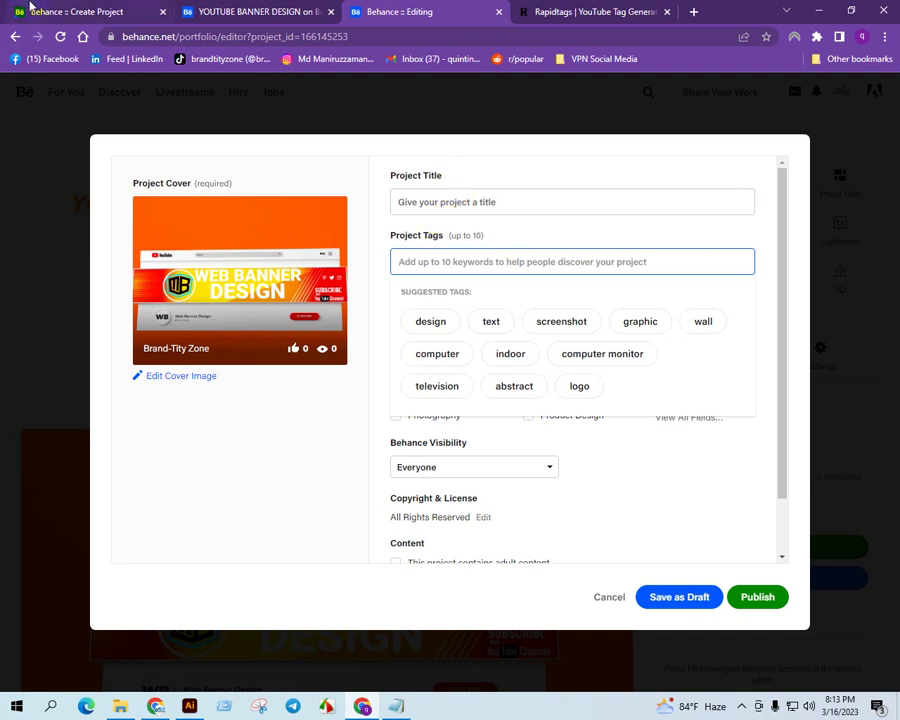
Return to the original Create Project browser tab and try again to publish the project with its completed details.
click(68, 11)
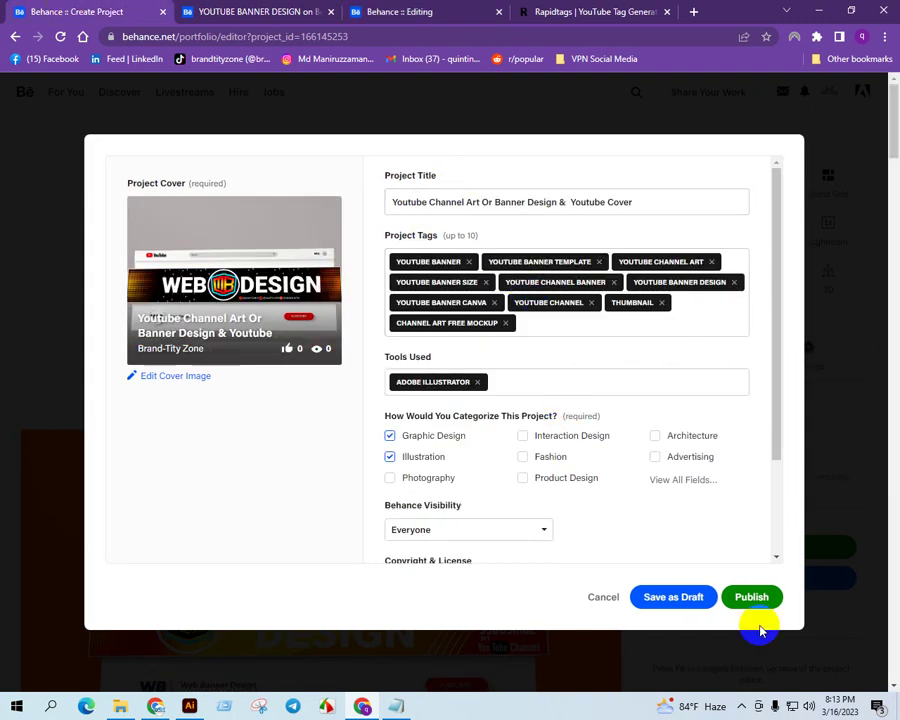
click(749, 596)
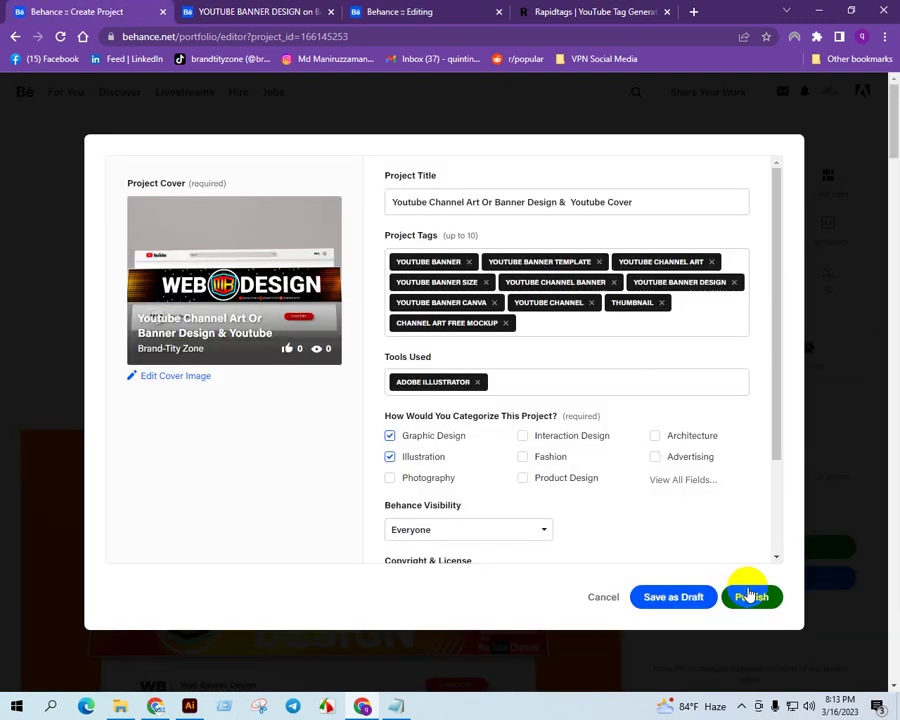
click(762, 602)
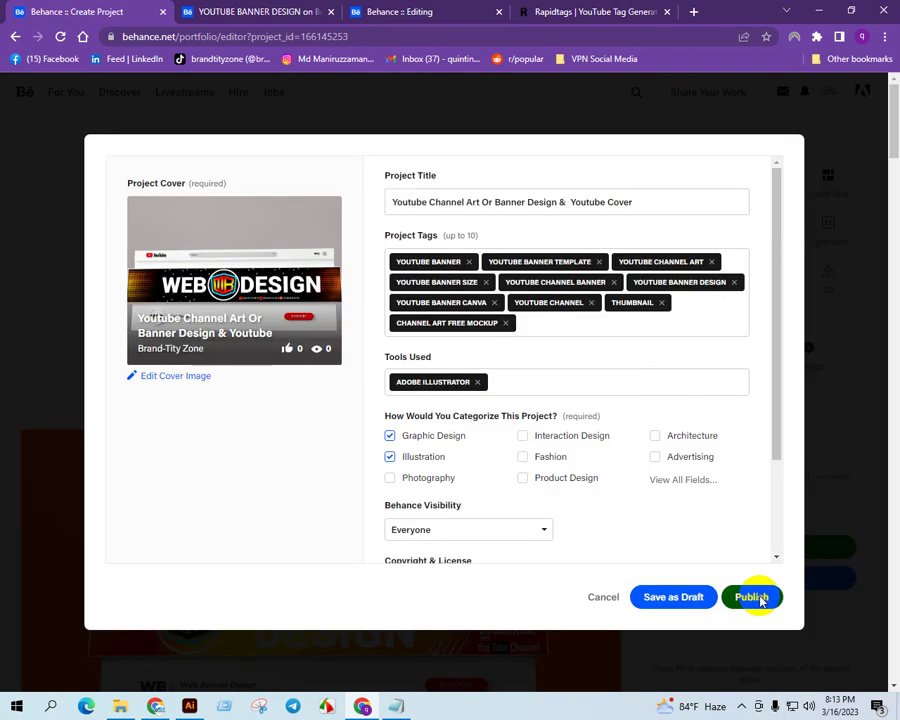
click(760, 600)
Copy the title "Youtube Channel Art Or Banner Design & Youtube Cover" from the original project into the draft's project title.
drag(634, 202, 413, 211)
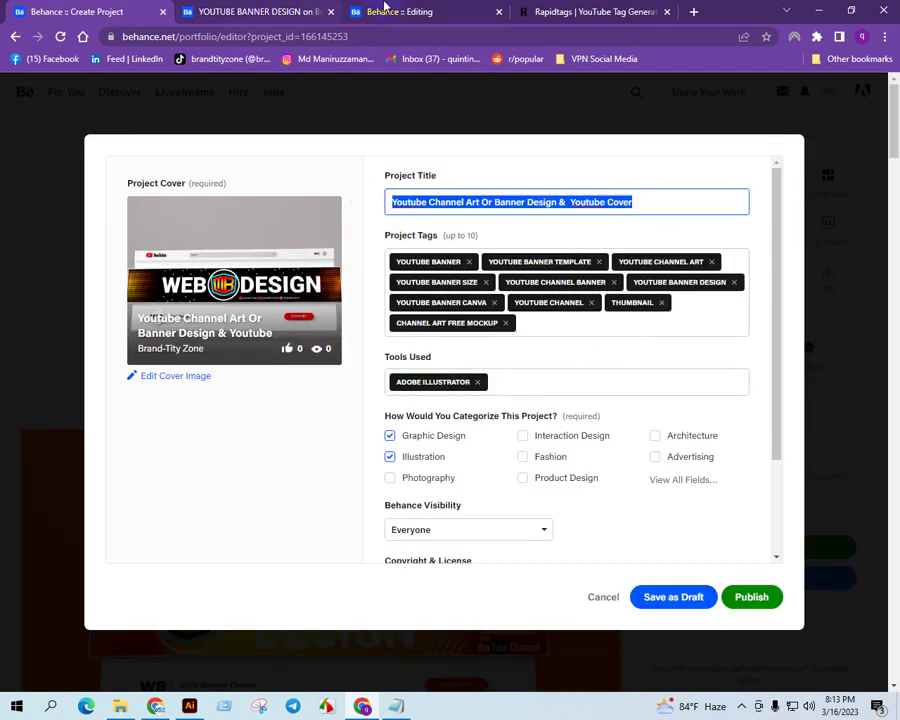
click(423, 9)
click(482, 206)
text(Youtube Channel Art Or Banner Design &  Youtube Cover)
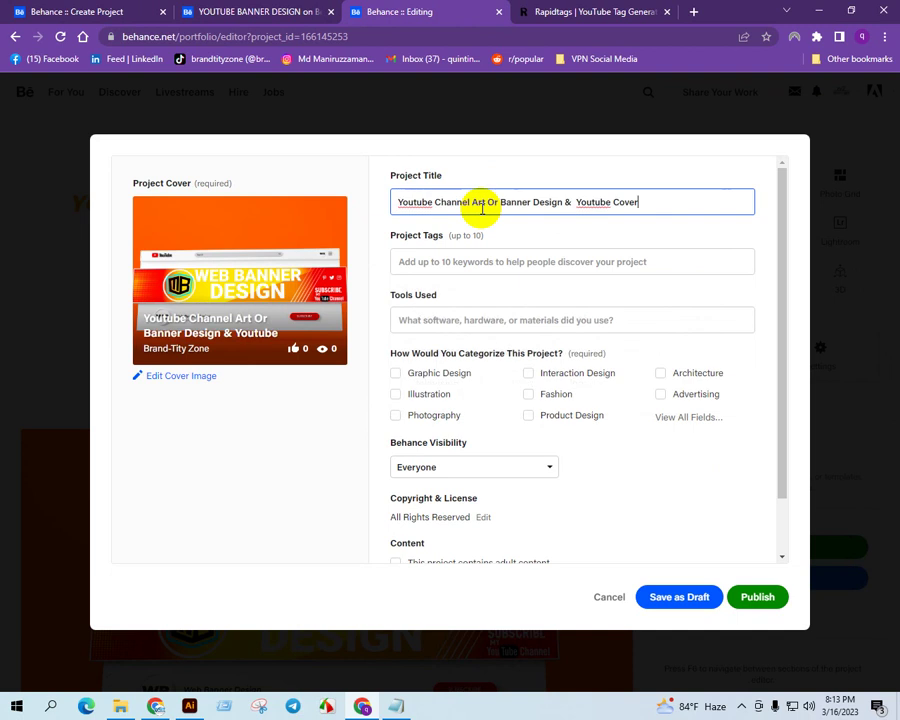
Copy the tags YOUTUBE BANNER and YOUTUBE BANNER TEMPLATE from the original project's details into the draft's project tags.
click(152, 10)
drag(396, 261, 432, 265)
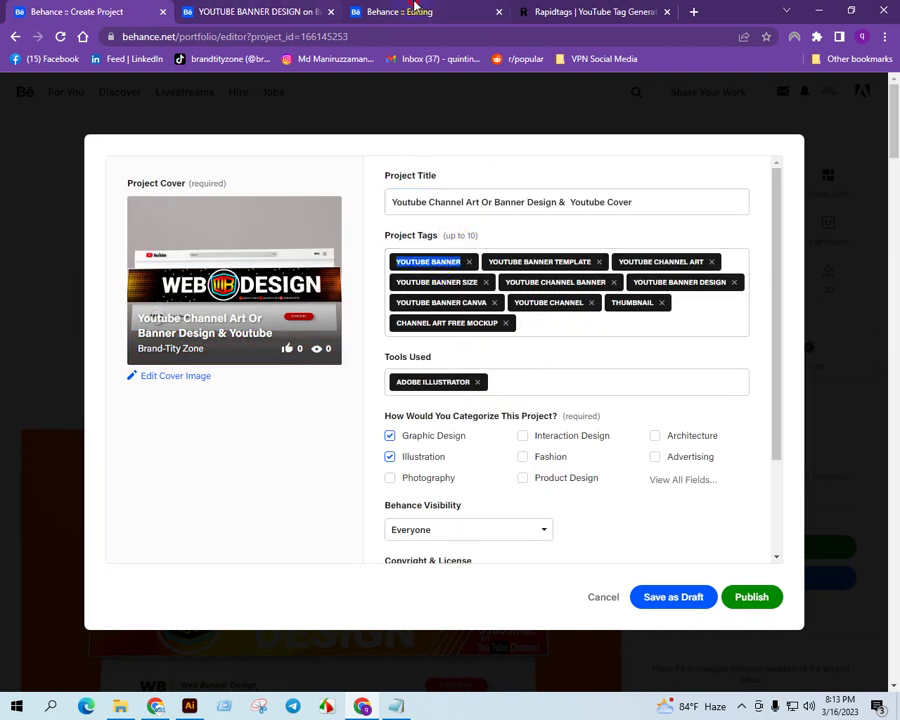
click(415, 9)
click(452, 262)
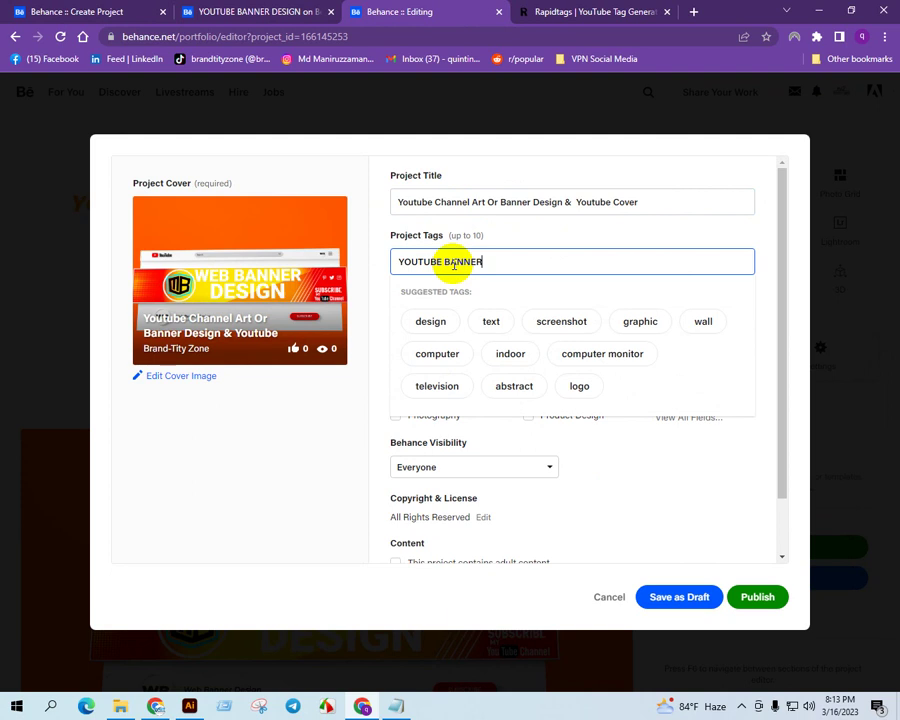
key(Return)
click(80, 11)
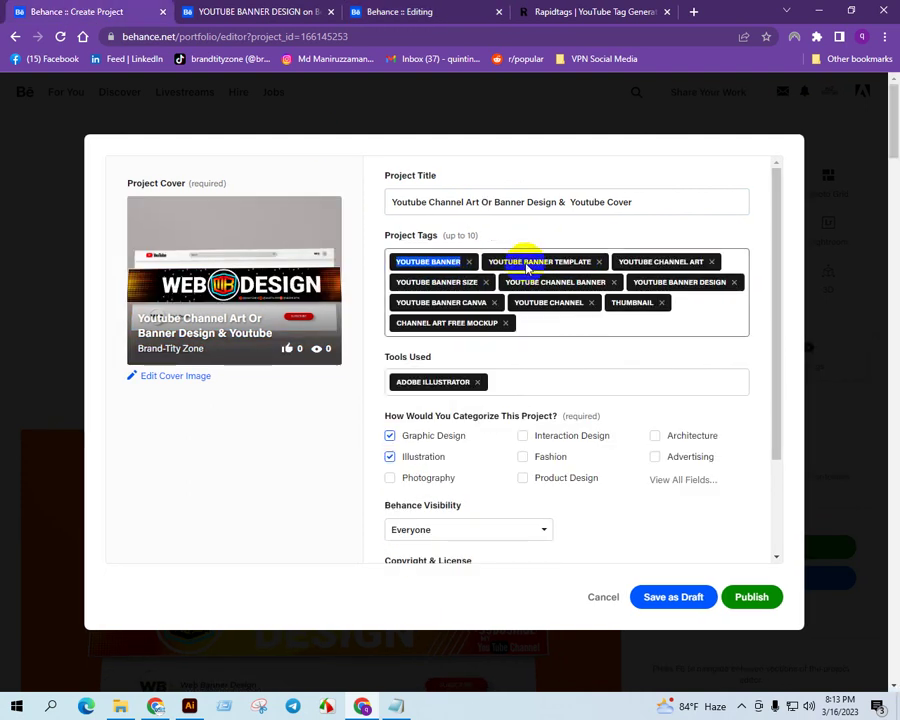
click(370, 11)
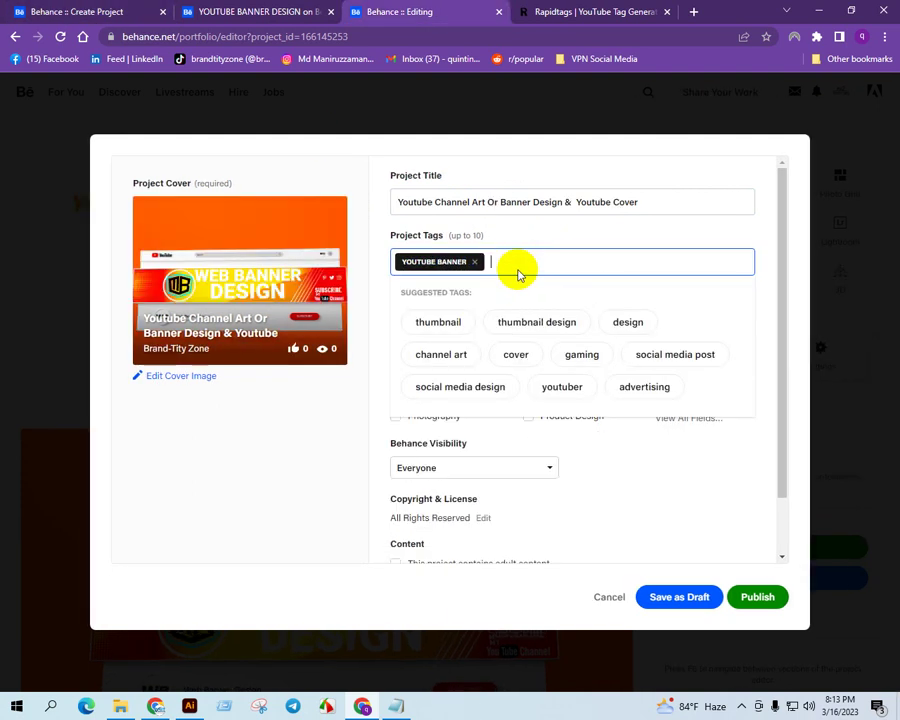
key(Return)
Copy the tags YOUTUBE CHANNEL ART and YOUTUBE BANNER SIZE from the original project's details into the draft's project tags.
click(80, 11)
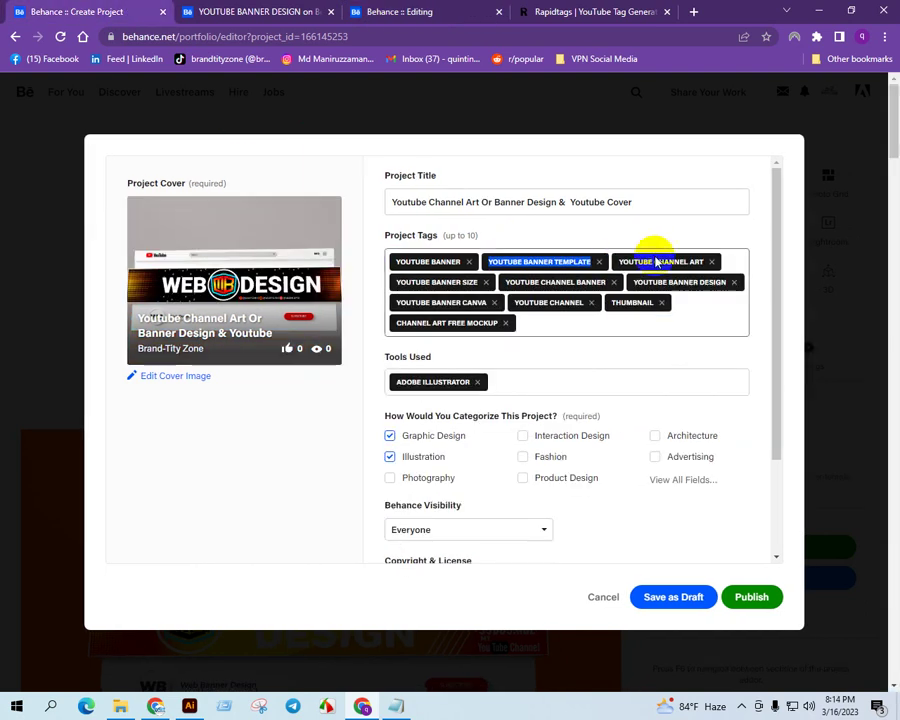
click(400, 10)
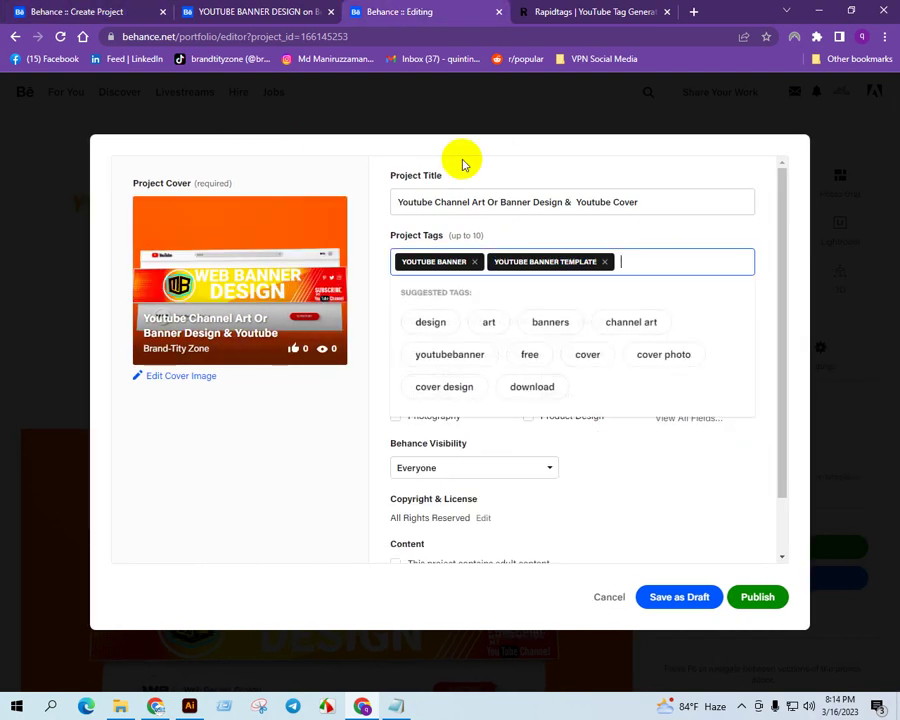
key(Return)
click(76, 11)
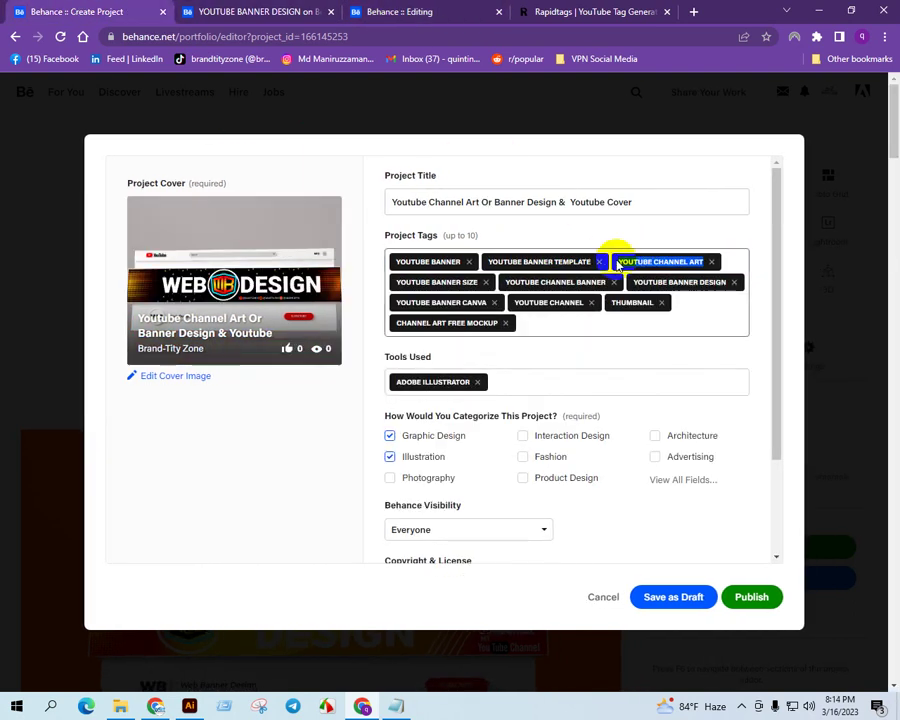
click(436, 285)
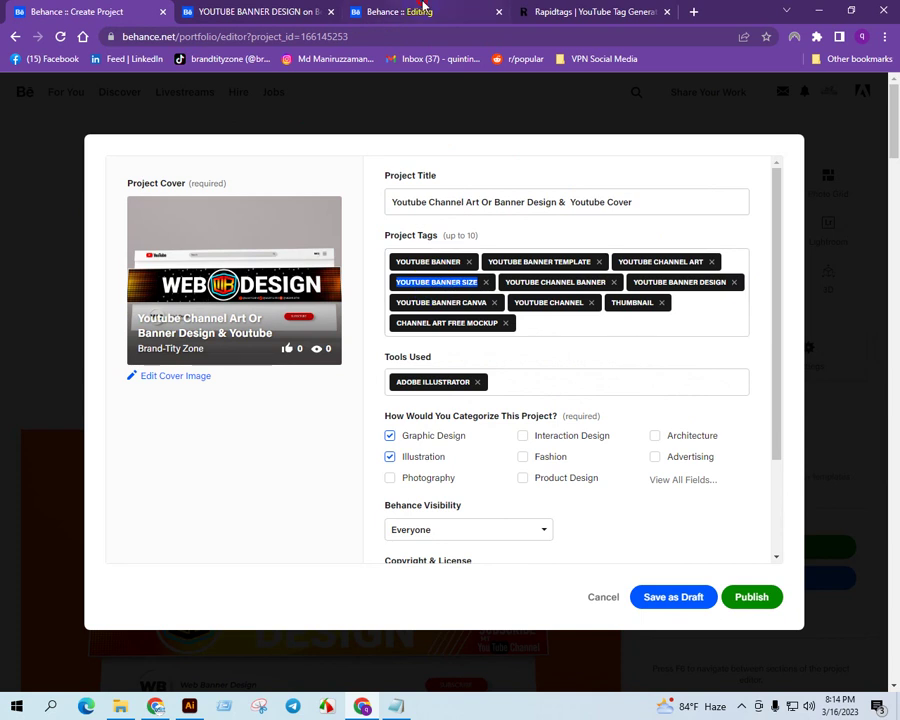
click(424, 9)
key(Return)
Copy the tags YOUTUBE CHANNEL BANNER and YOUTUBE BANNER DESIGN from the original project's details into the draft's project tags.
click(76, 11)
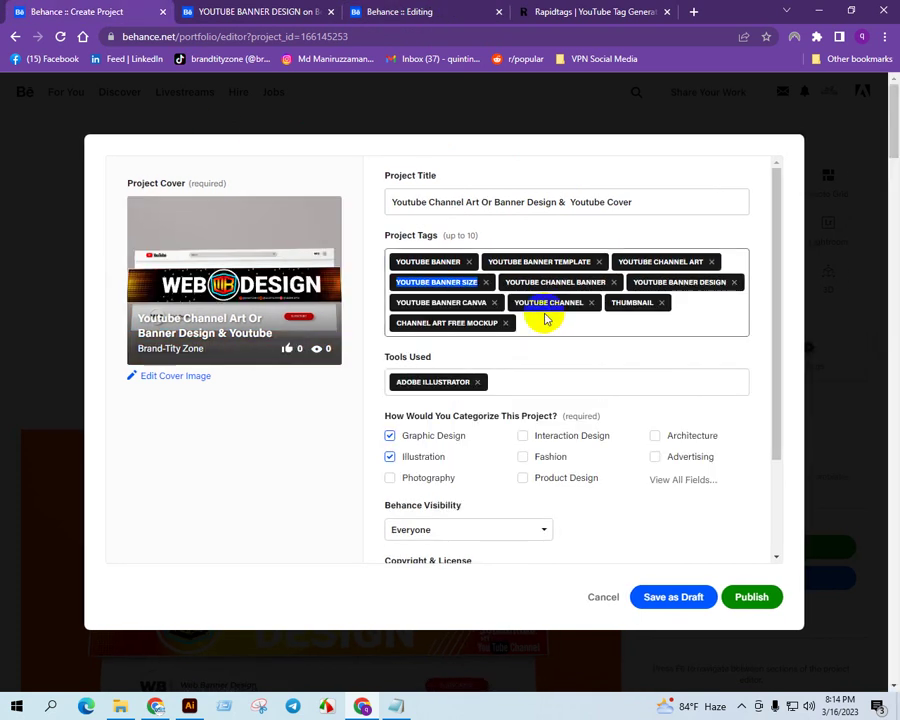
key(ctrl+c)
click(402, 10)
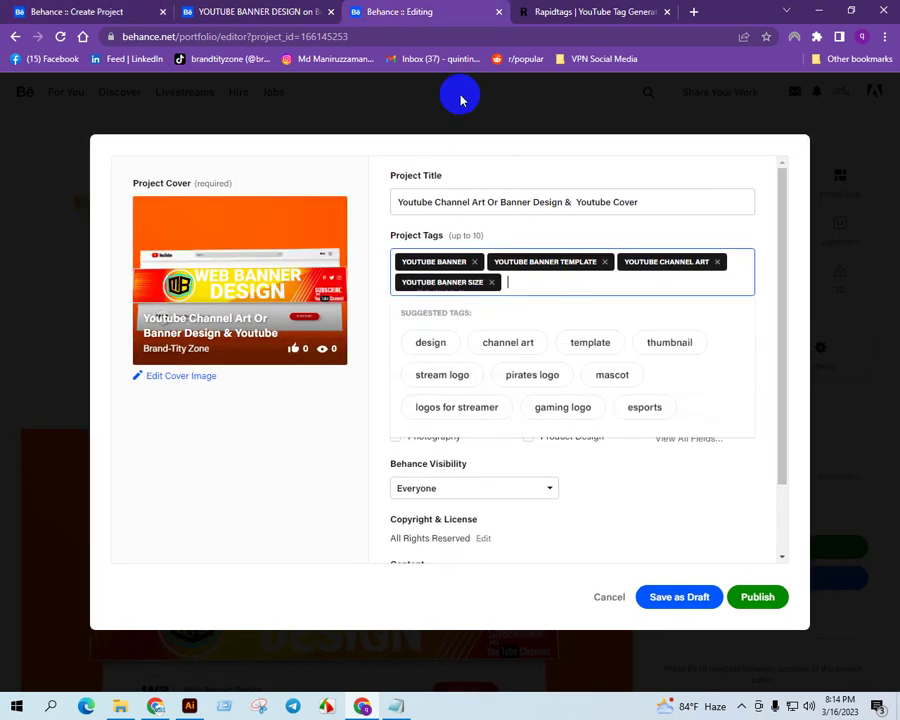
key(ctrl+v)
key(Return)
click(115, 11)
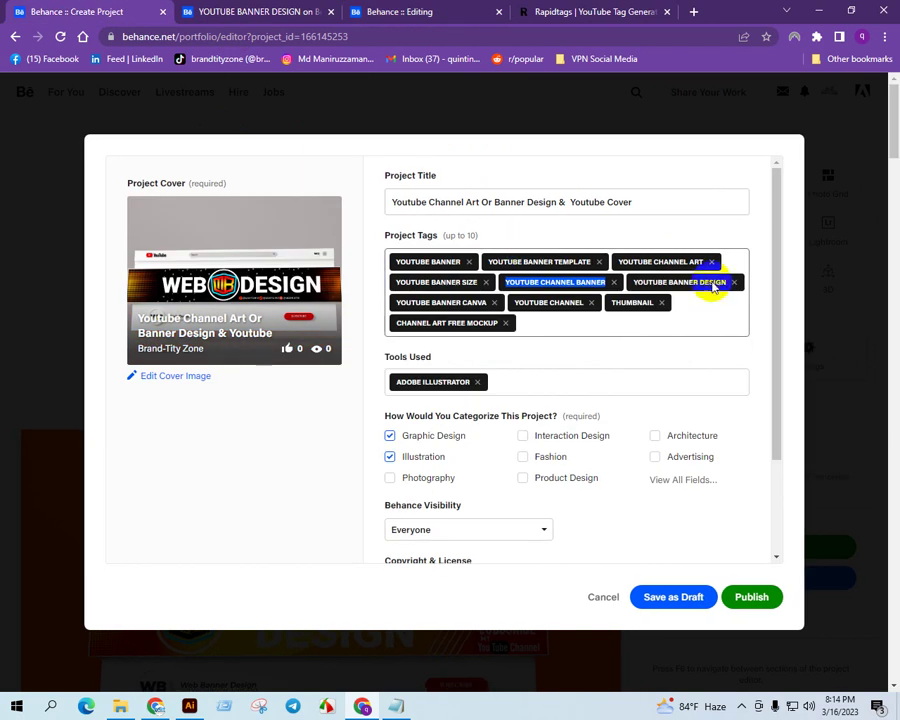
key(ctrl+c)
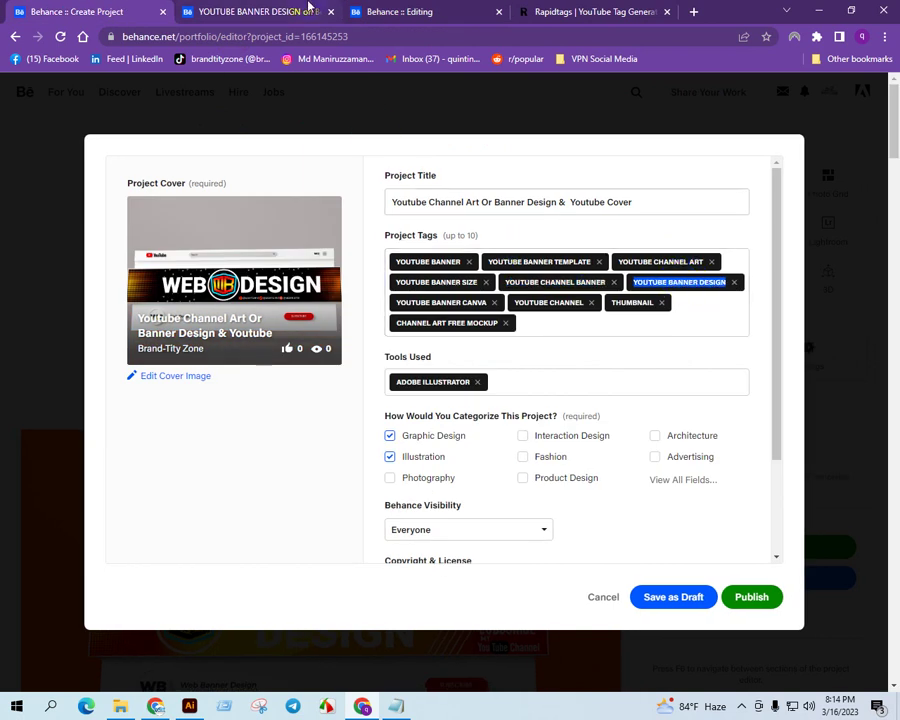
click(420, 12)
key(Return)
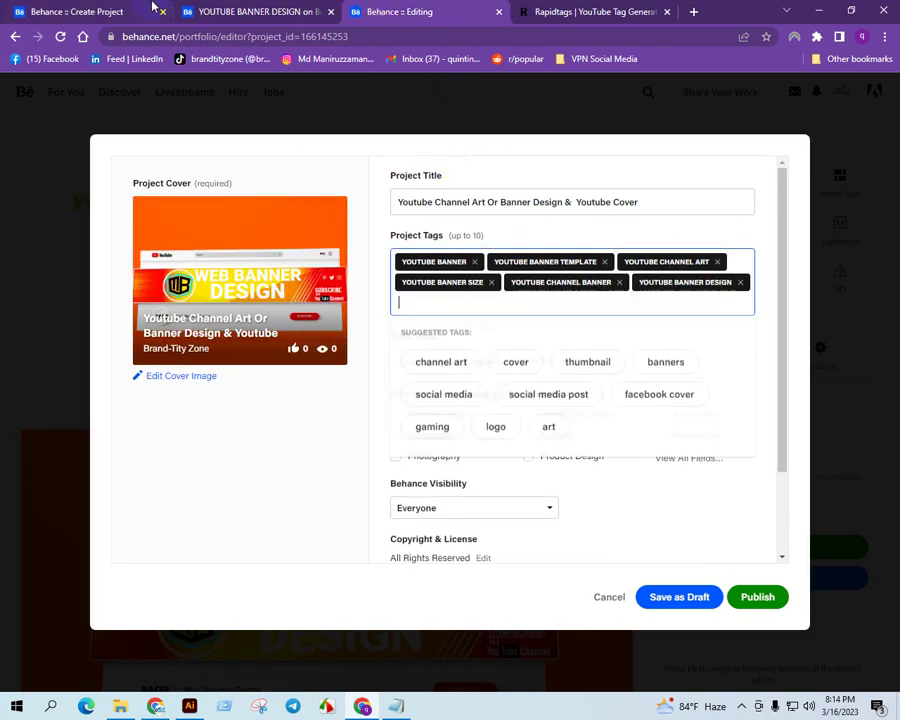
Copy the tags YOUTUBE BANNER CANVA and YOUTUBE CHANNEL from the original project's details into the draft's project tags.
key(ctrl+1)
drag(512, 302, 483, 313)
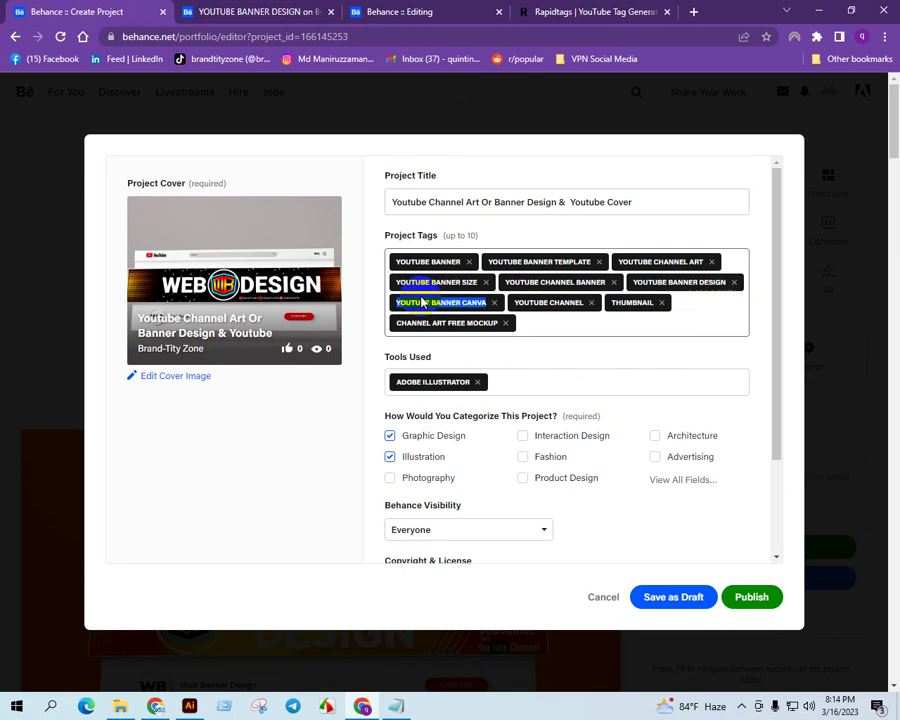
key(ctrl+c)
click(418, 11)
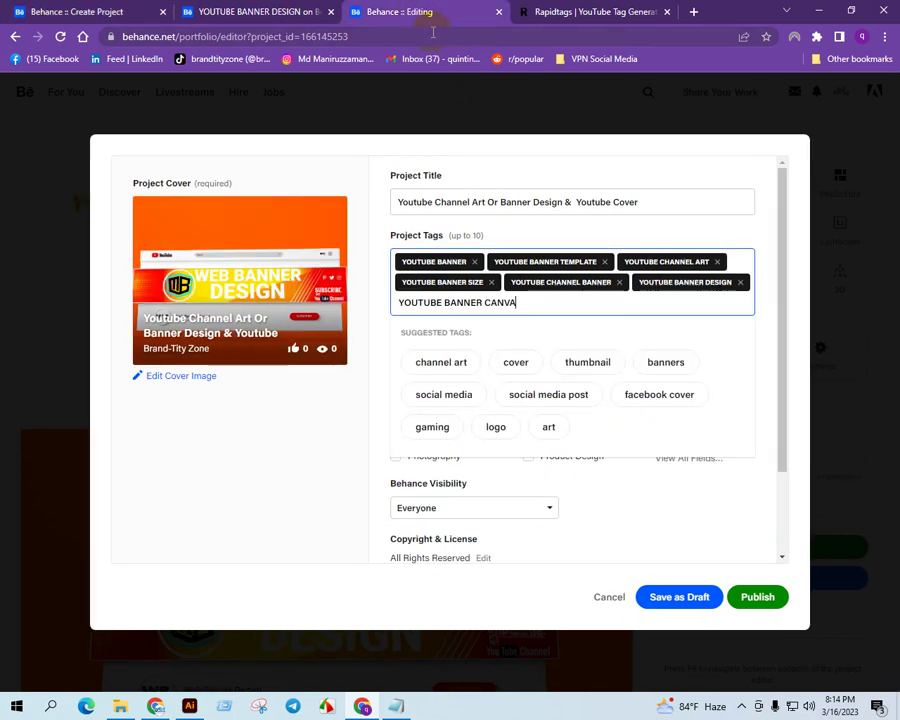
key(Return)
key(ctrl+2)
click(144, 11)
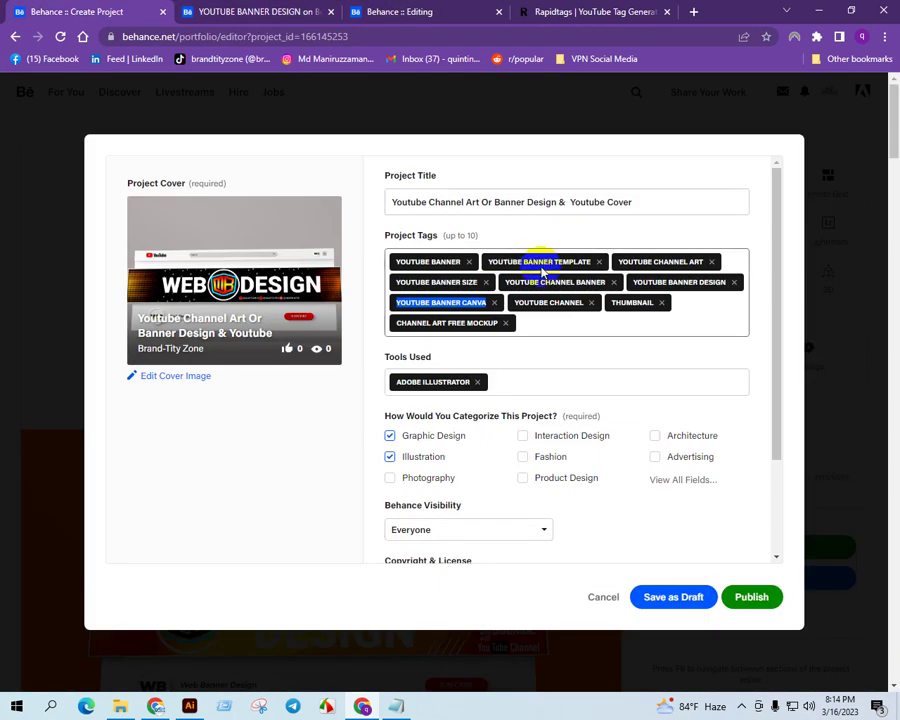
key(ctrl+c)
click(418, 11)
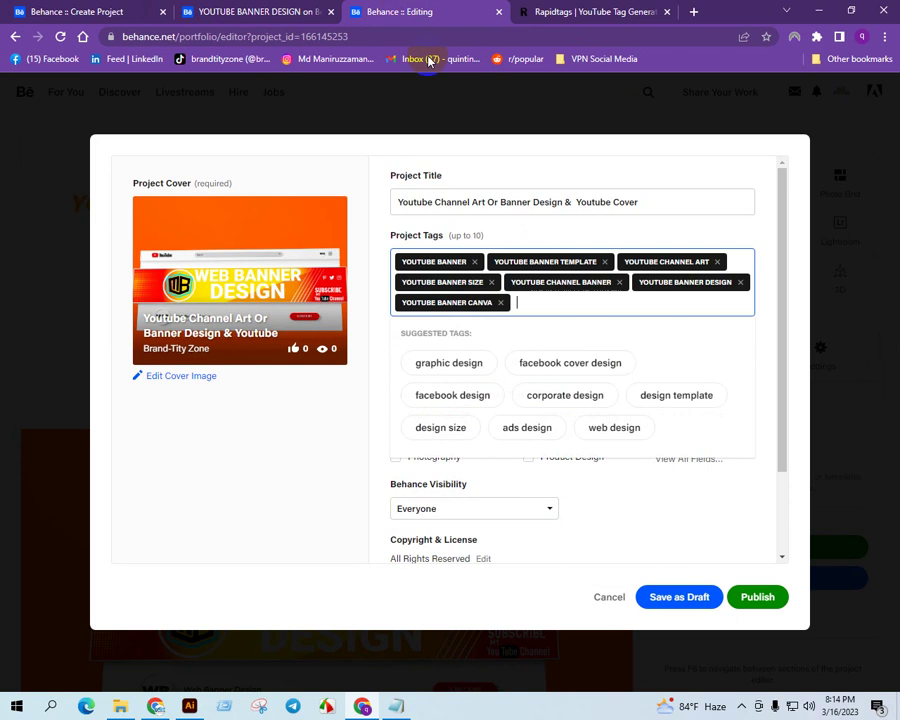
key(ctrl+v)
key(Return)
Copy the tags THUMBNAIL and CHANNEL ART FREE MOCKUP from the original project's details into the draft's project tags.
click(42, 9)
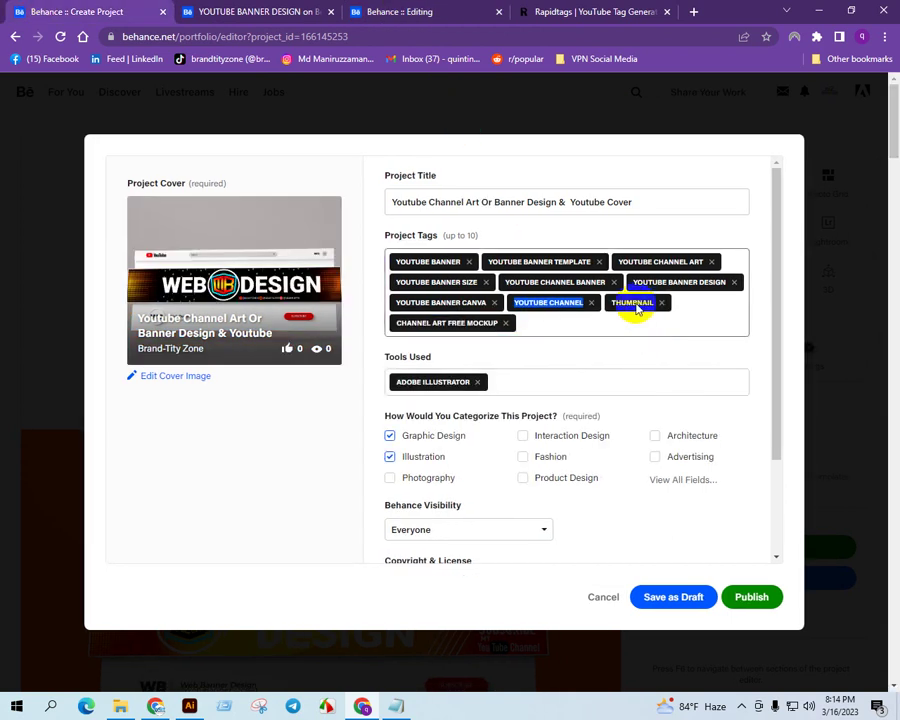
key(ctrl+3)
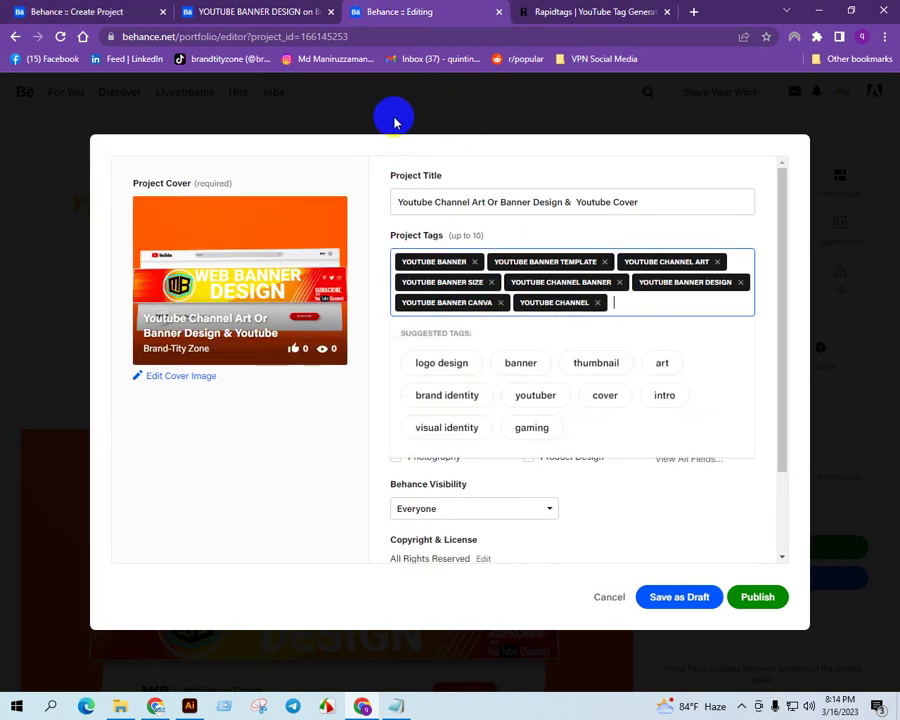
key(Return)
click(46, 9)
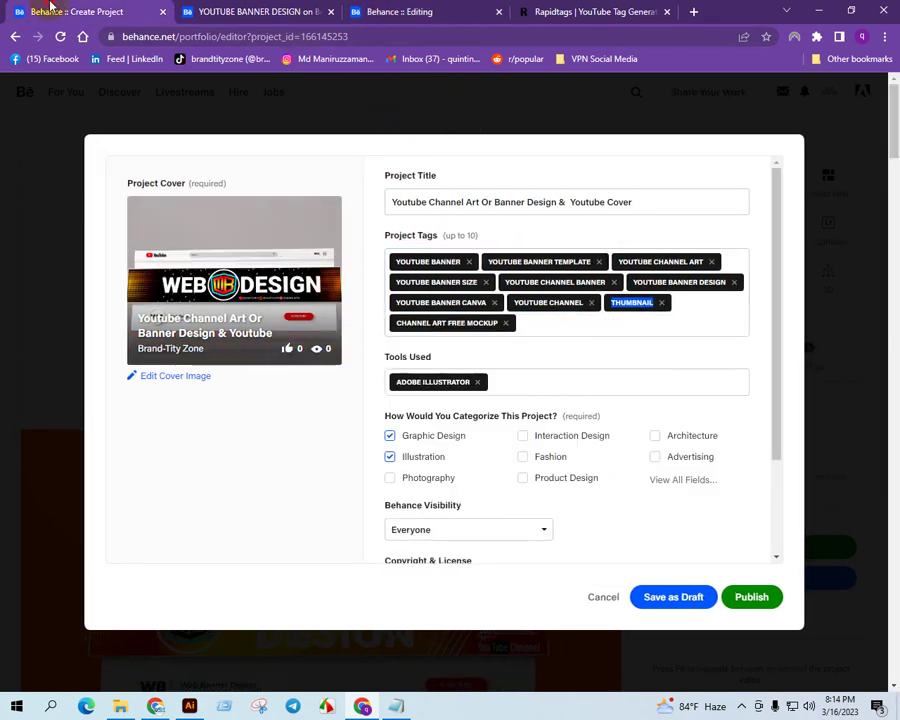
click(455, 305)
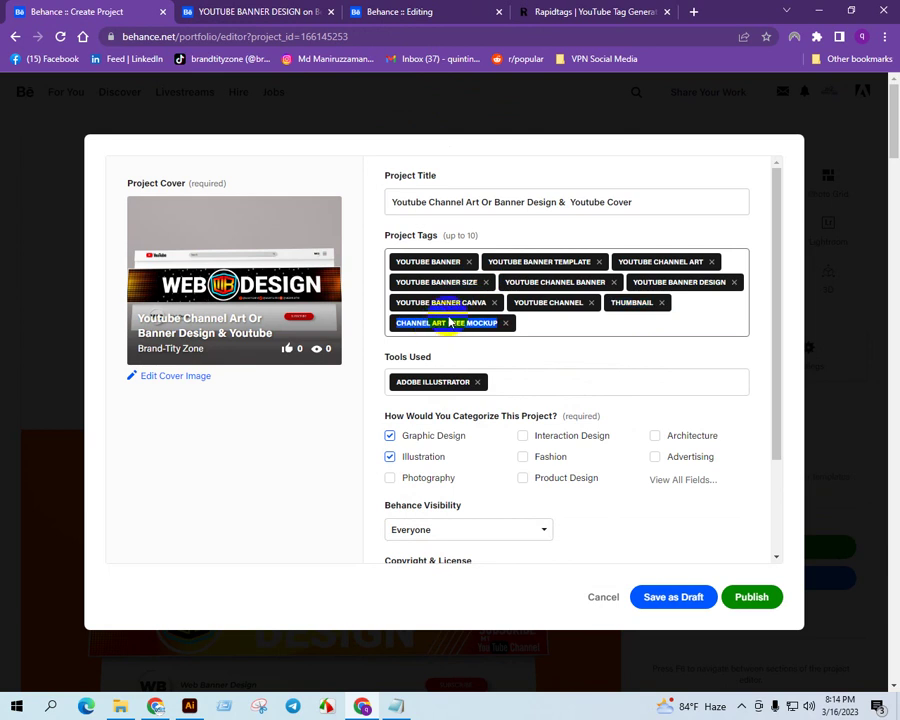
click(463, 9)
key(Return)
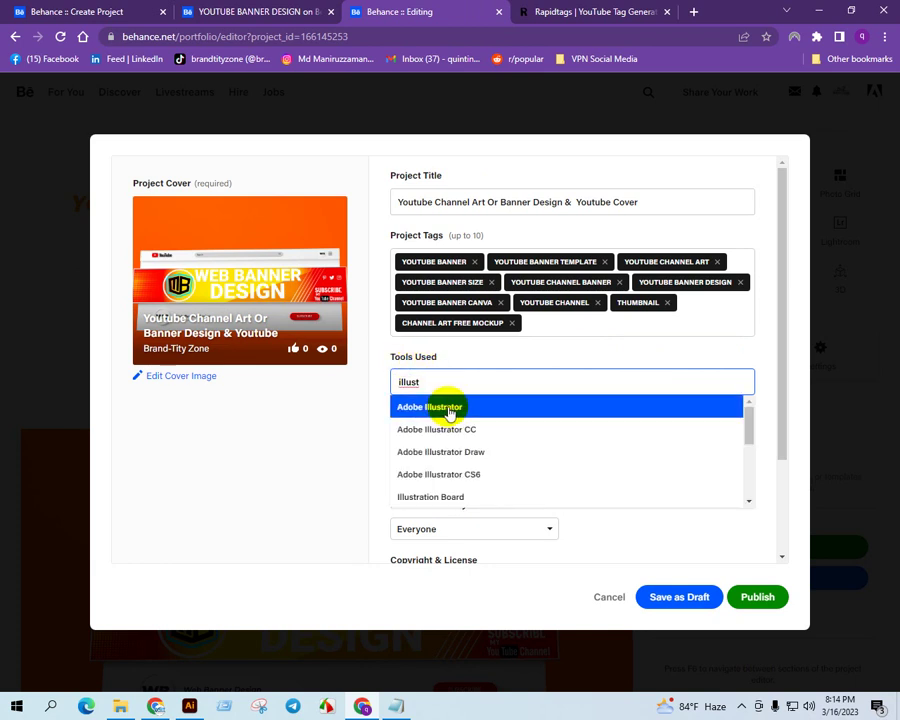
Add Adobe Illustrator as the tool used and categorize the project as Graphic Design, Illustration and Interaction Design.
click(449, 408)
scroll(516, 438, down, 2)
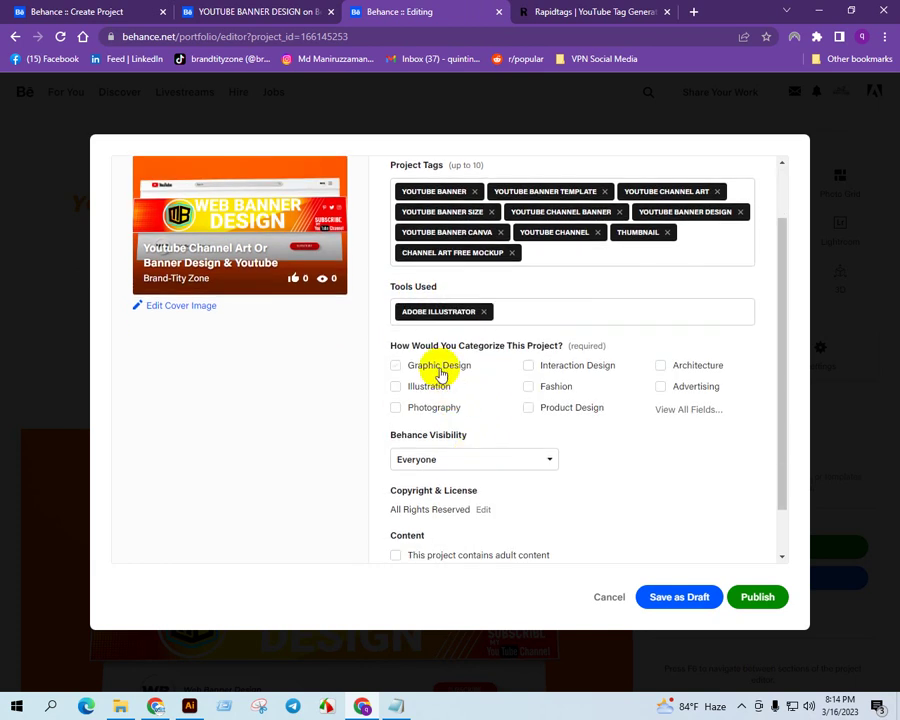
click(430, 392)
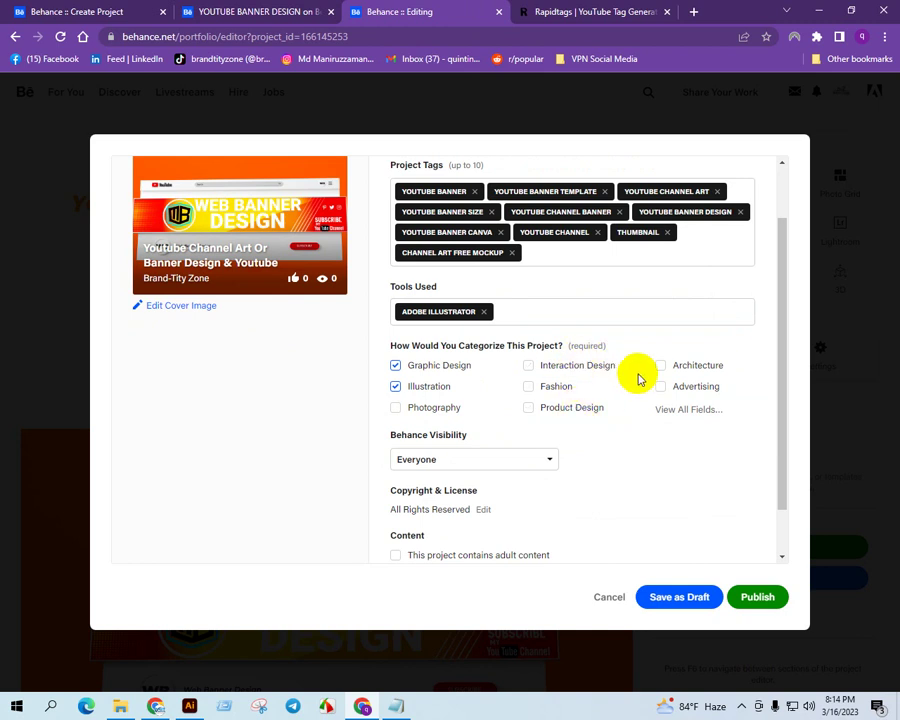
click(570, 366)
scroll(556, 436, down, 1)
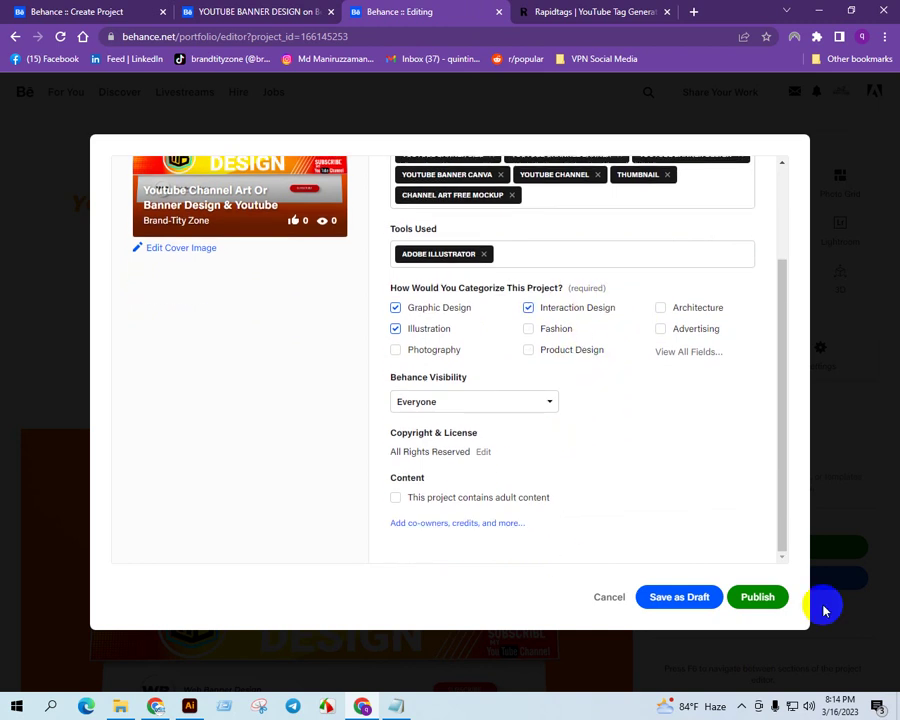
Publish the project and close the Promote Your Work dialog that offers its share link.
click(778, 597)
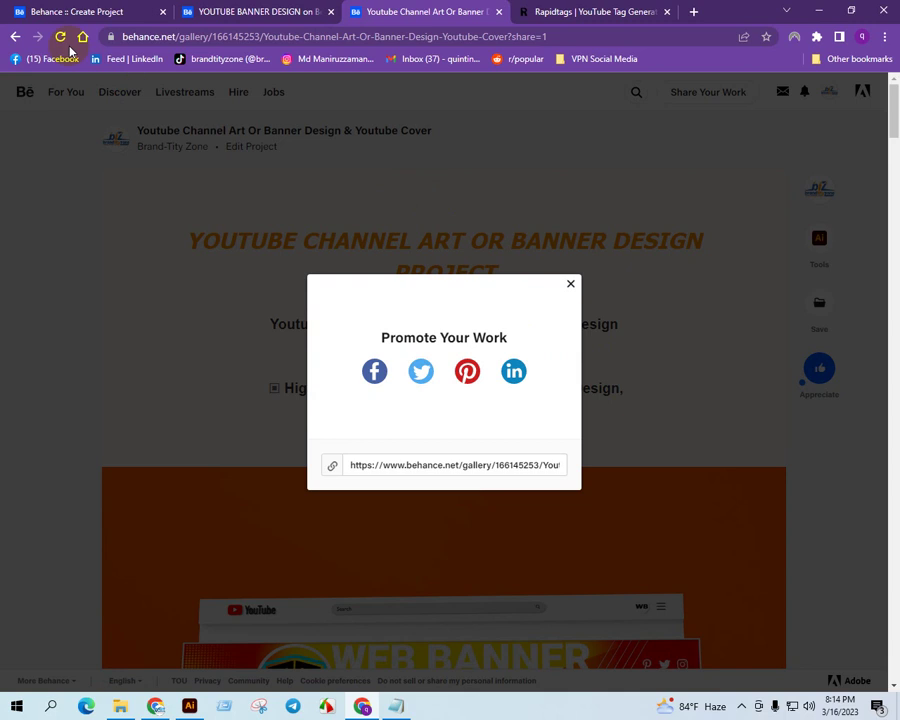
click(60, 8)
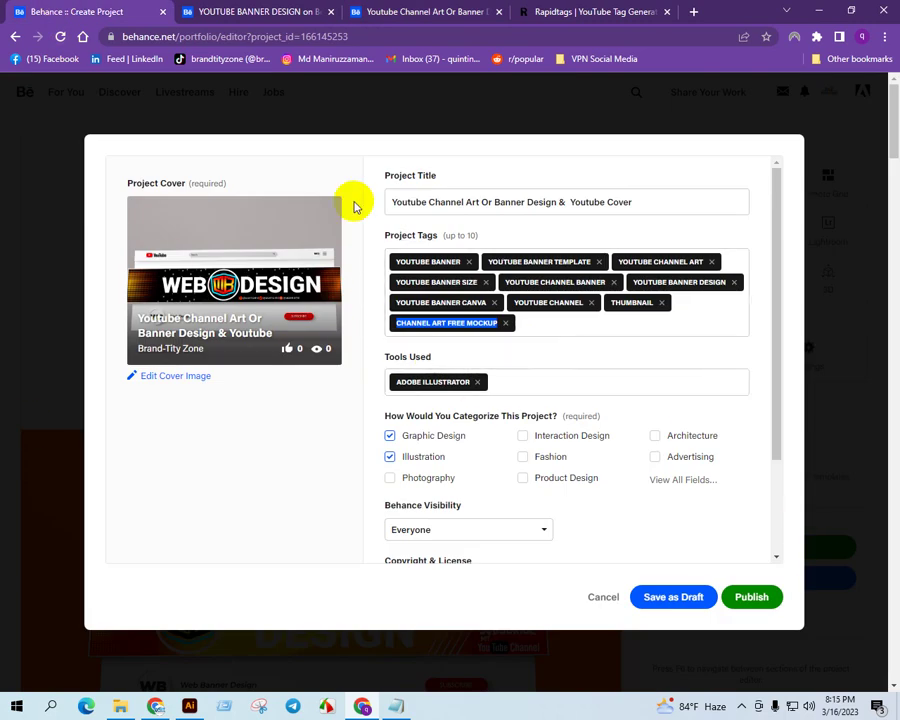
click(474, 8)
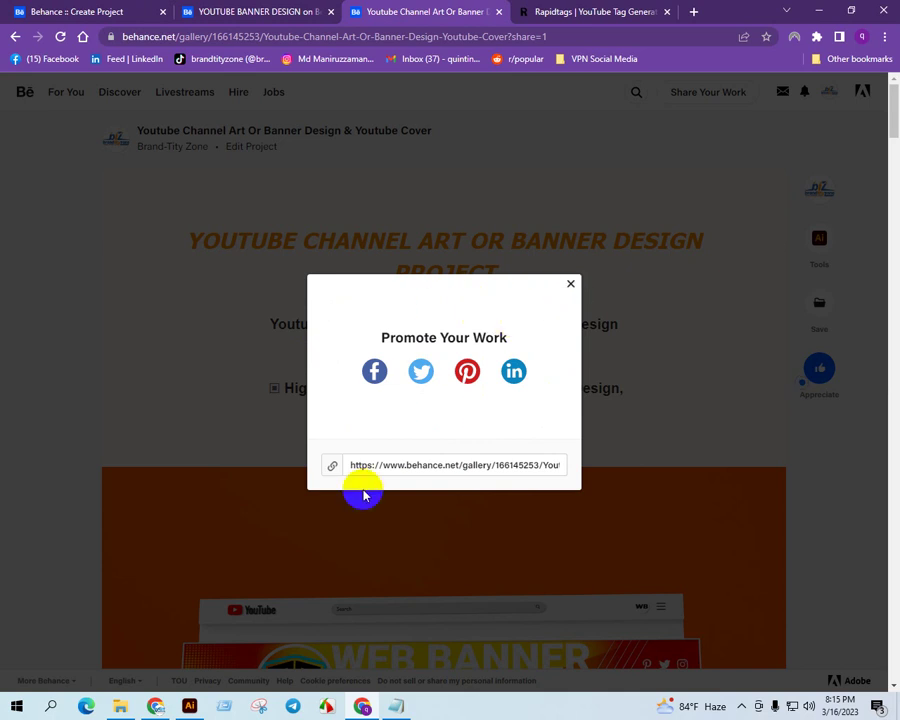
click(542, 462)
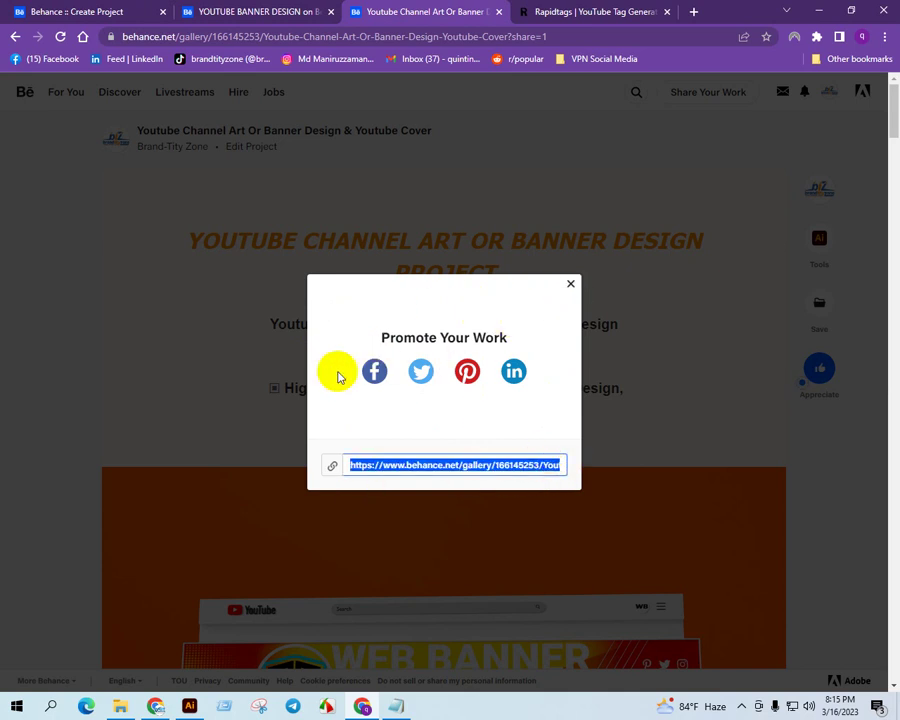
click(569, 289)
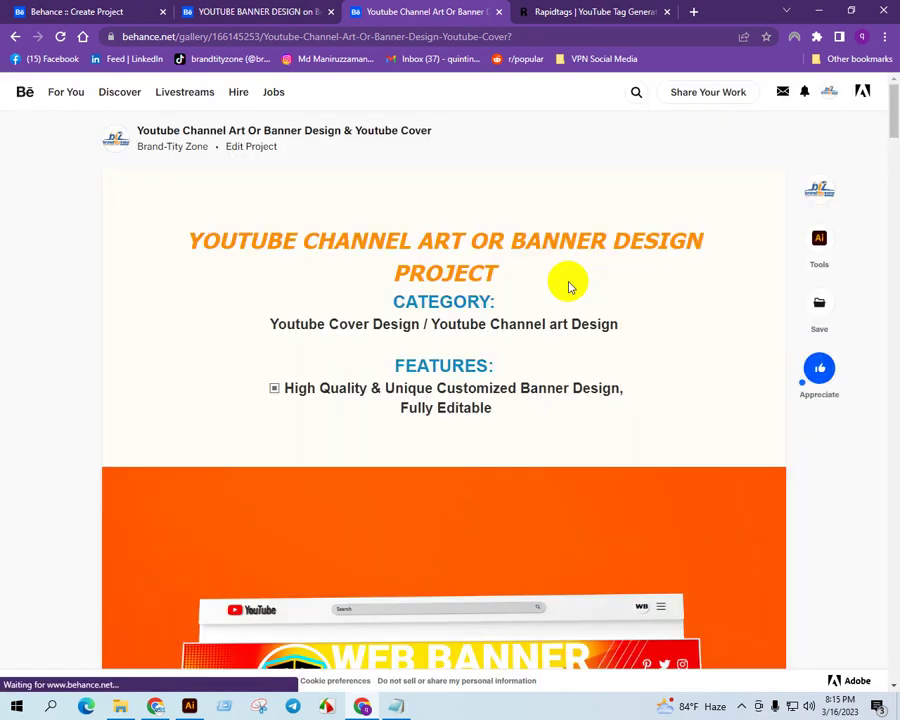
Review the published project page, checking its banner images, contact section, and the heading, category and features text.
scroll(536, 371, down, 6)
scroll(537, 372, down, 15)
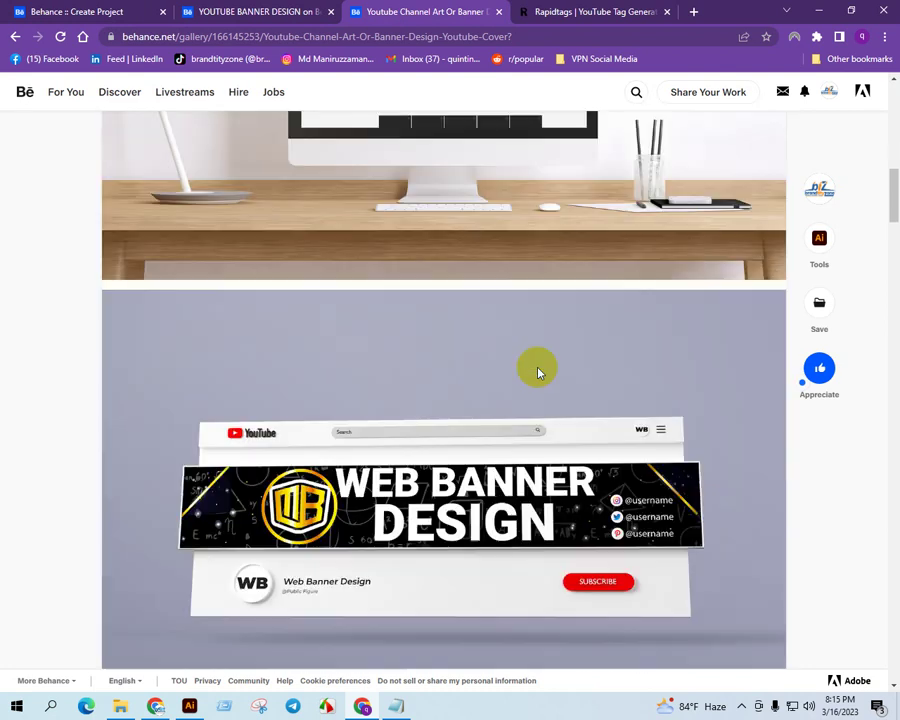
scroll(537, 367, down, 5)
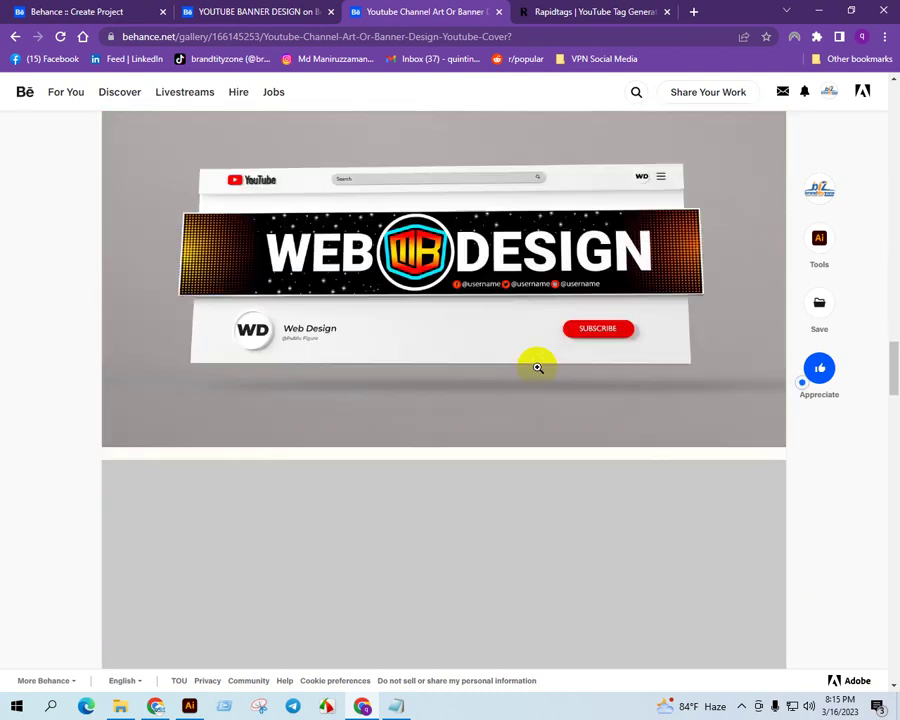
scroll(537, 367, down, 10)
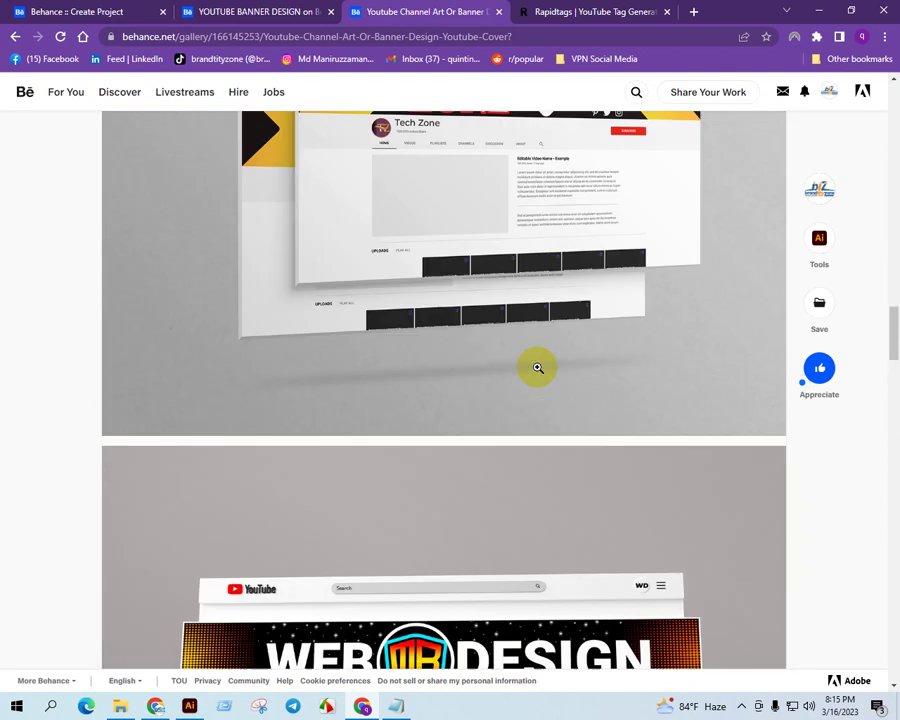
scroll(537, 368, down, 8)
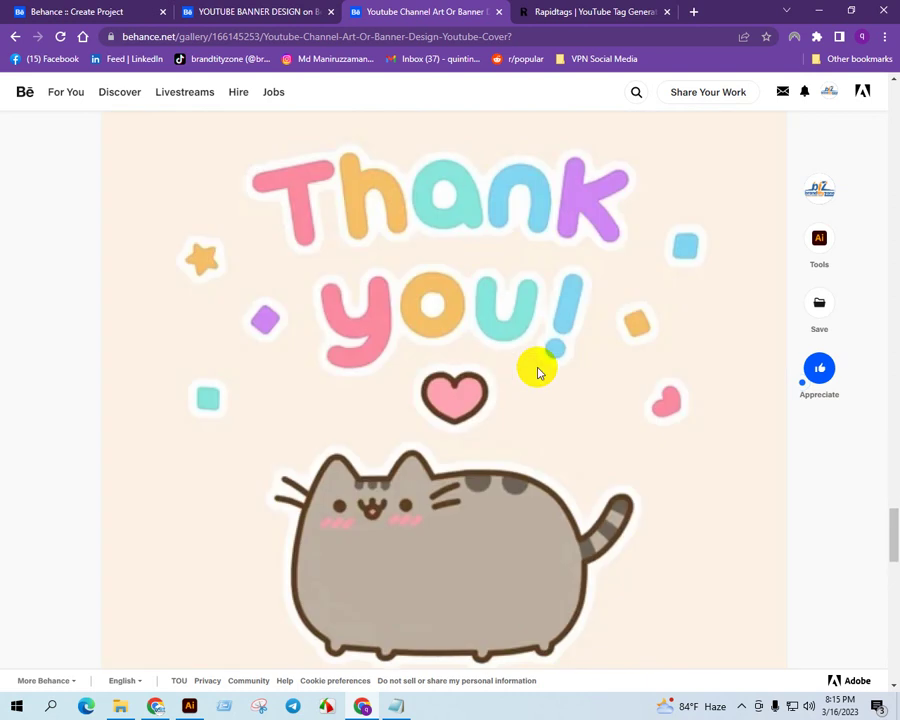
scroll(538, 370, up, 5)
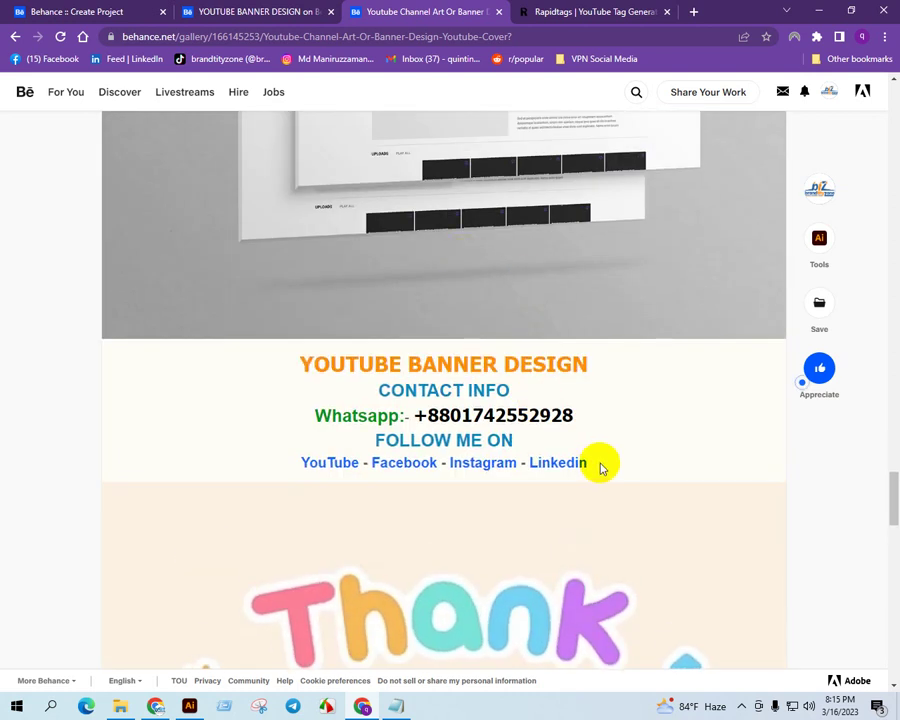
drag(596, 464, 260, 366)
click(630, 428)
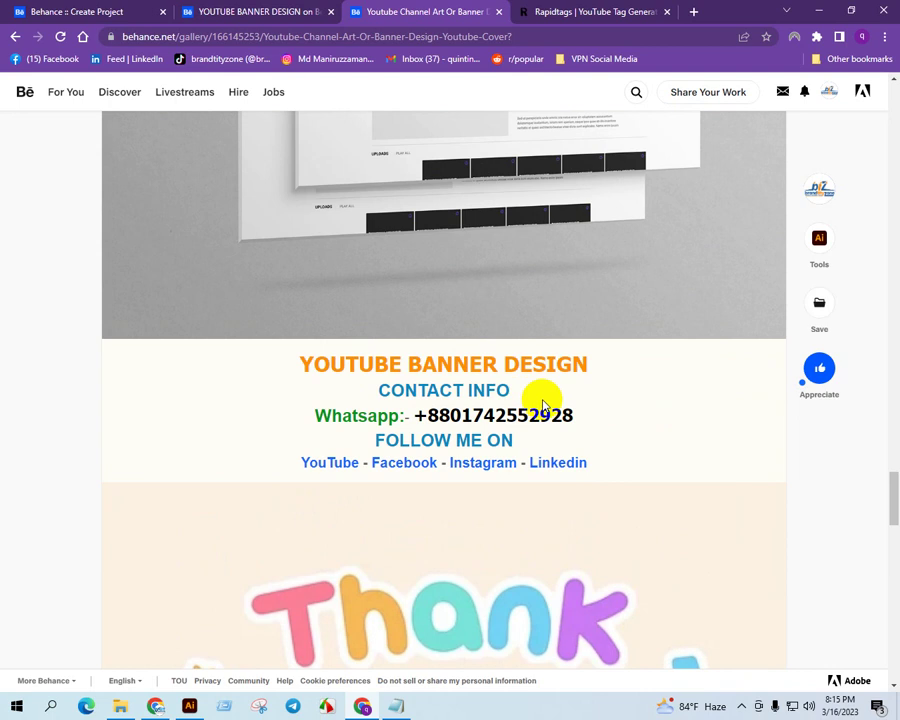
scroll(492, 400, up, 15)
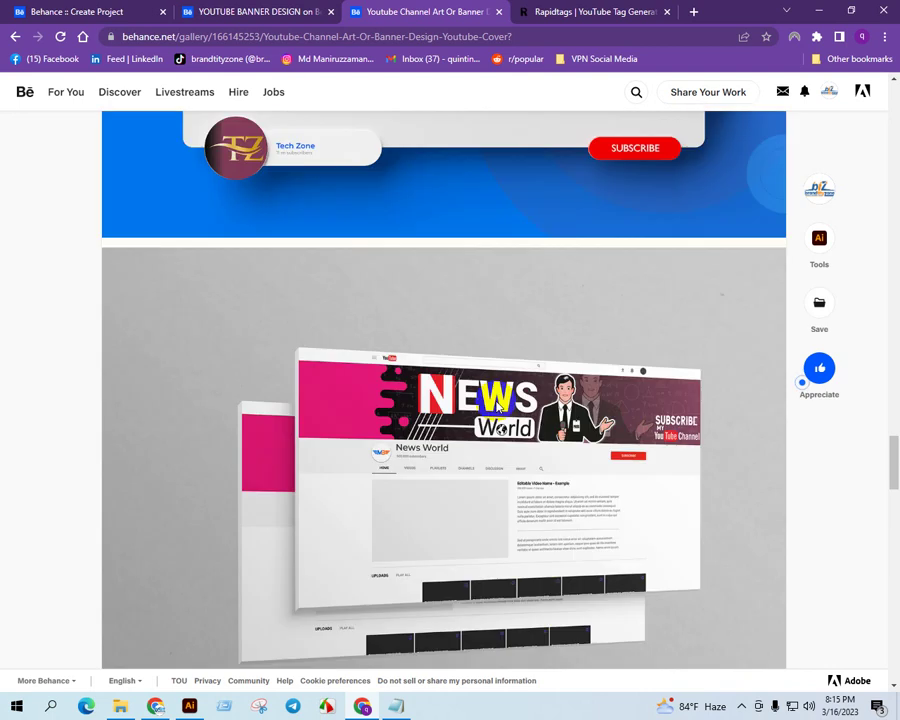
scroll(496, 405, up, 15)
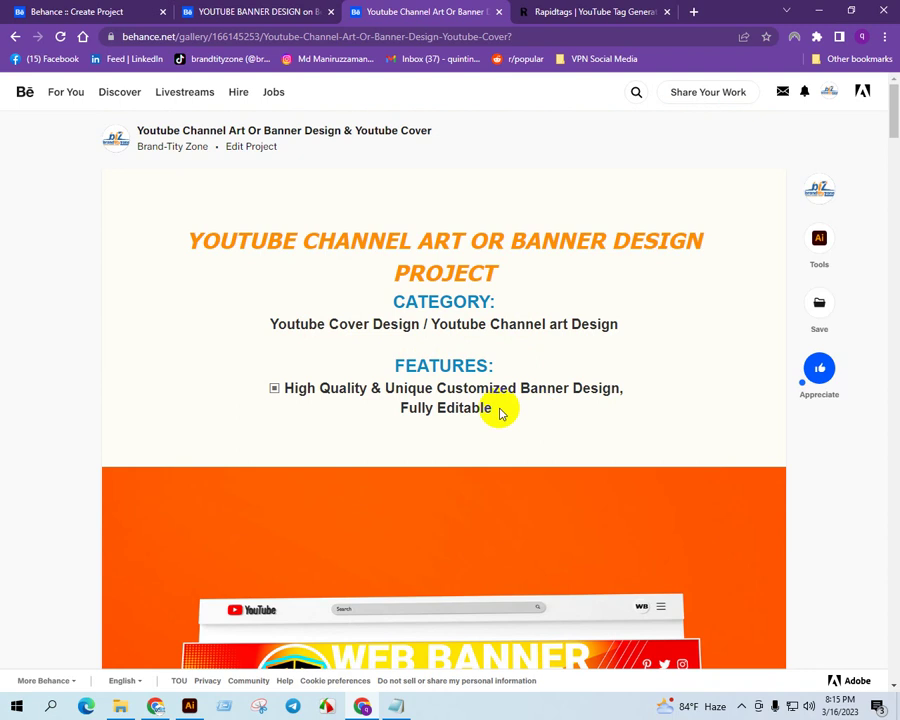
drag(500, 413, 173, 195)
click(582, 140)
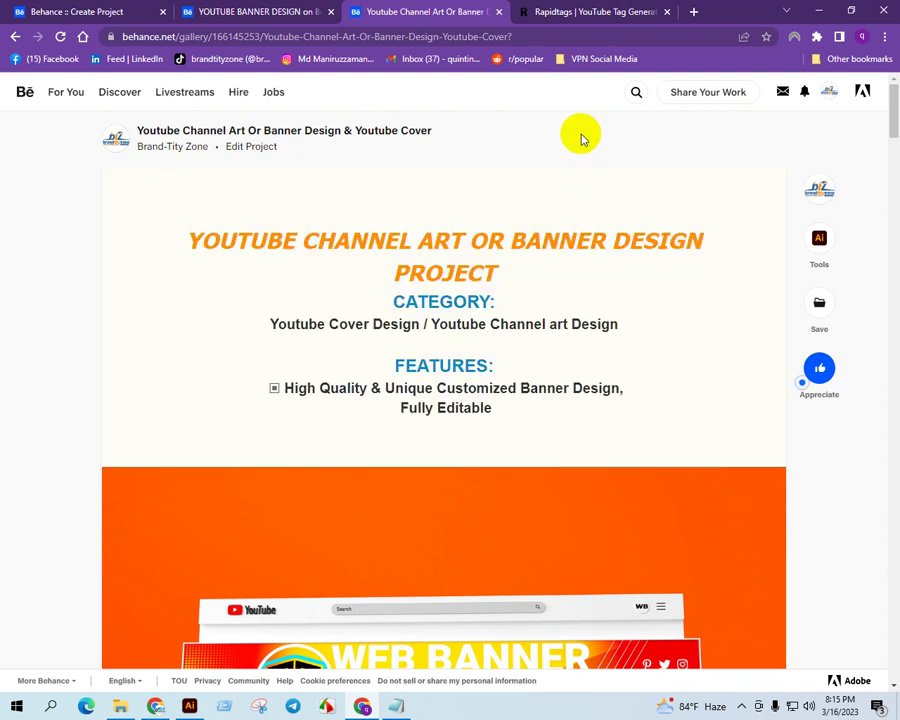
Examine the published project once more from its introductory text through the banner mockups to the contact details and the closing thank-you GIF.
drag(495, 408, 151, 251)
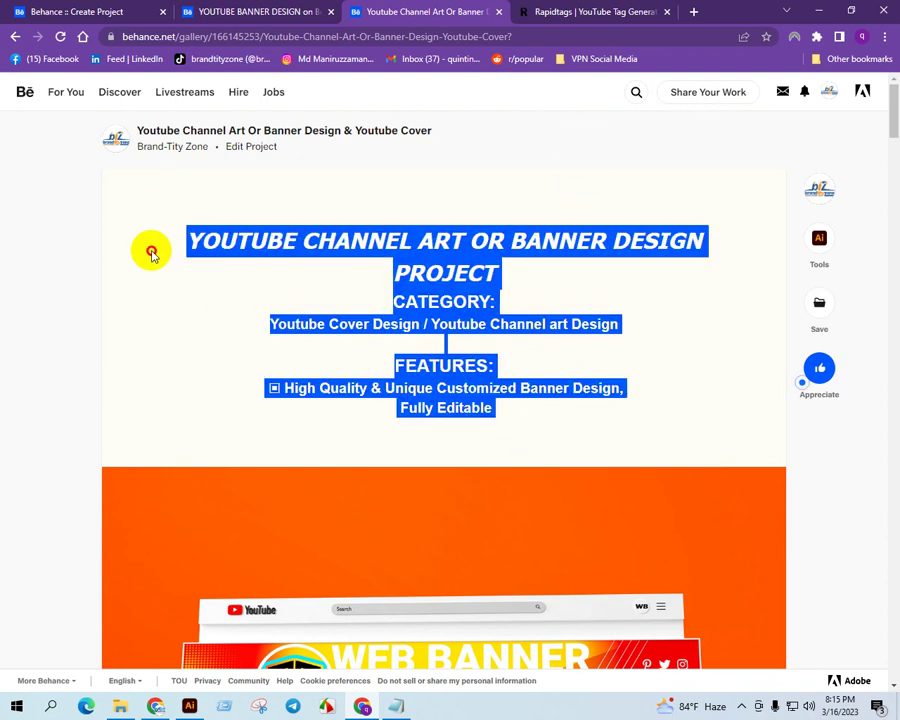
click(521, 210)
drag(510, 410, 200, 228)
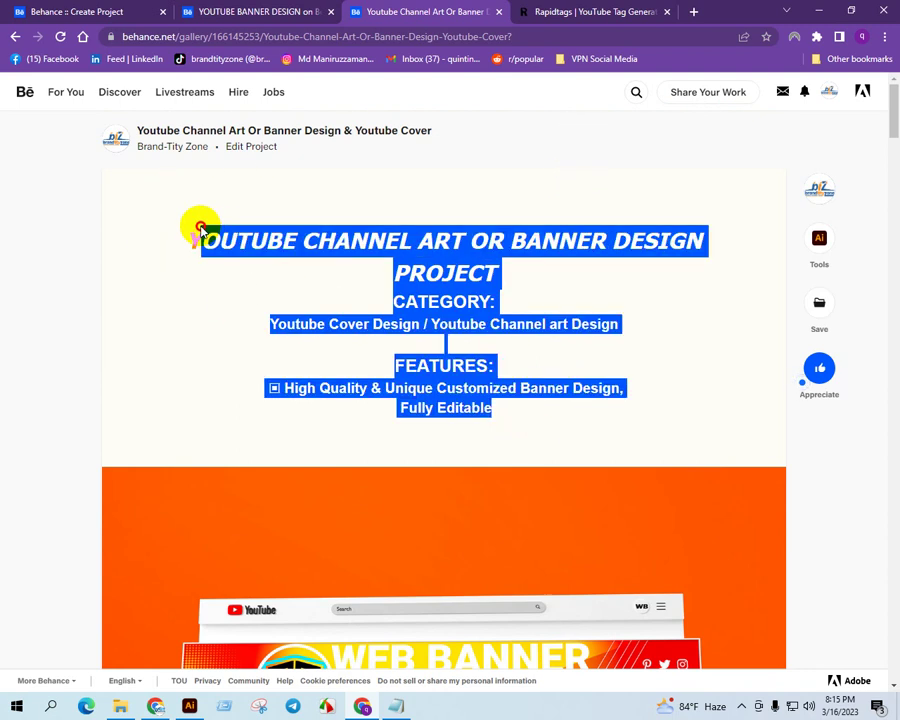
click(392, 235)
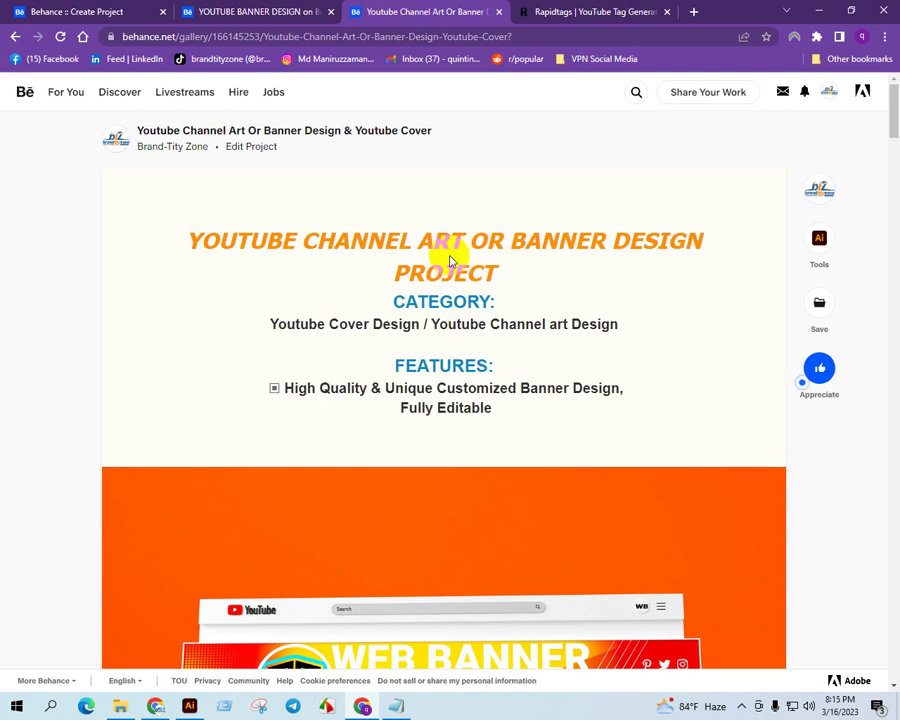
scroll(572, 264, down, 10)
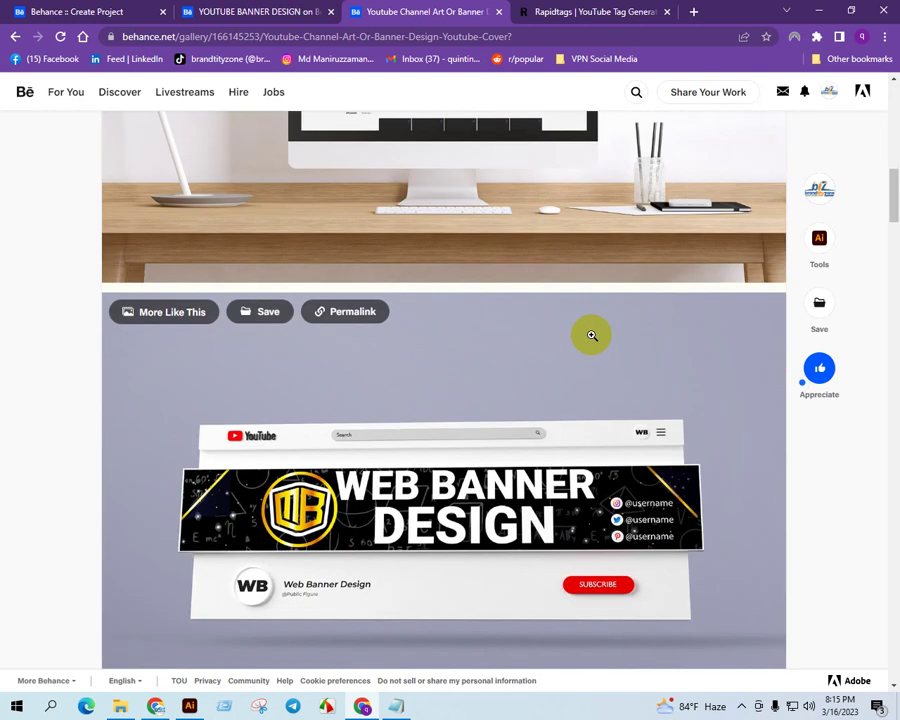
scroll(580, 340, down, 4)
scroll(270, 314, up, 2)
scroll(410, 374, down, 4)
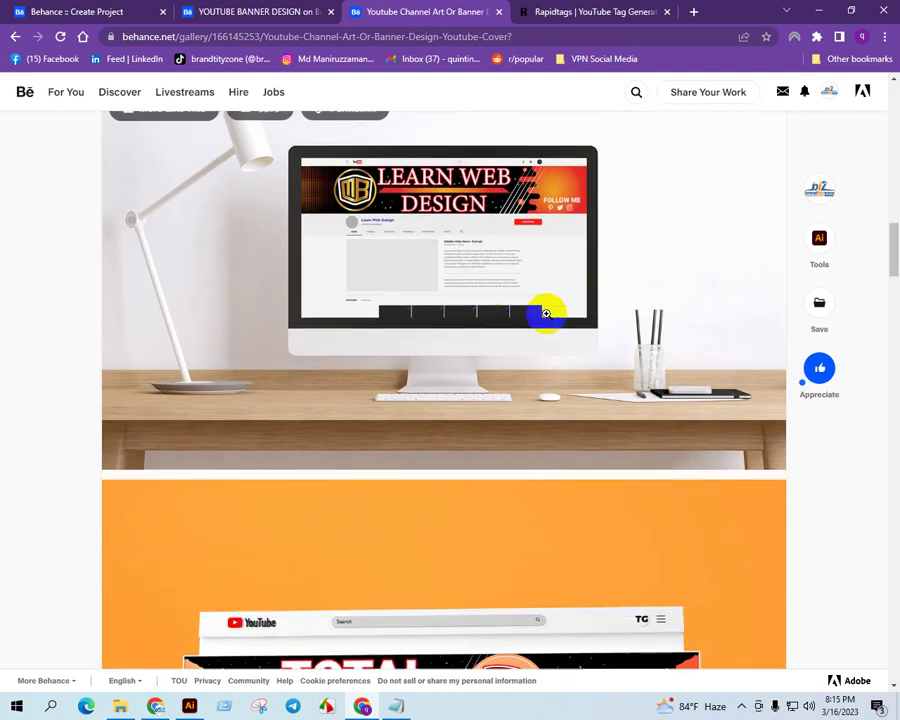
scroll(472, 275, down, 8)
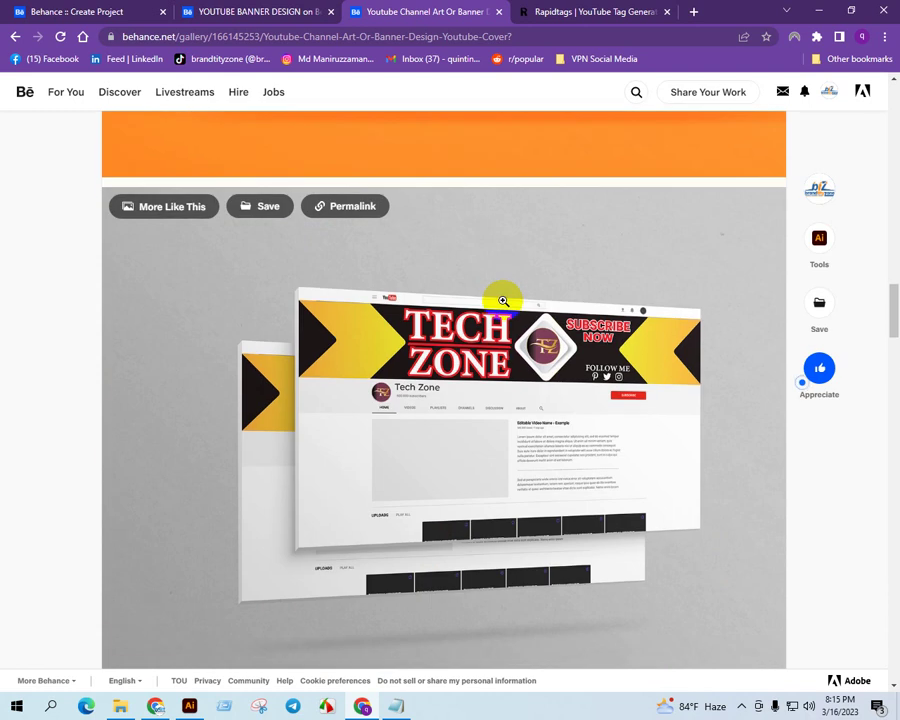
scroll(503, 300, down, 12)
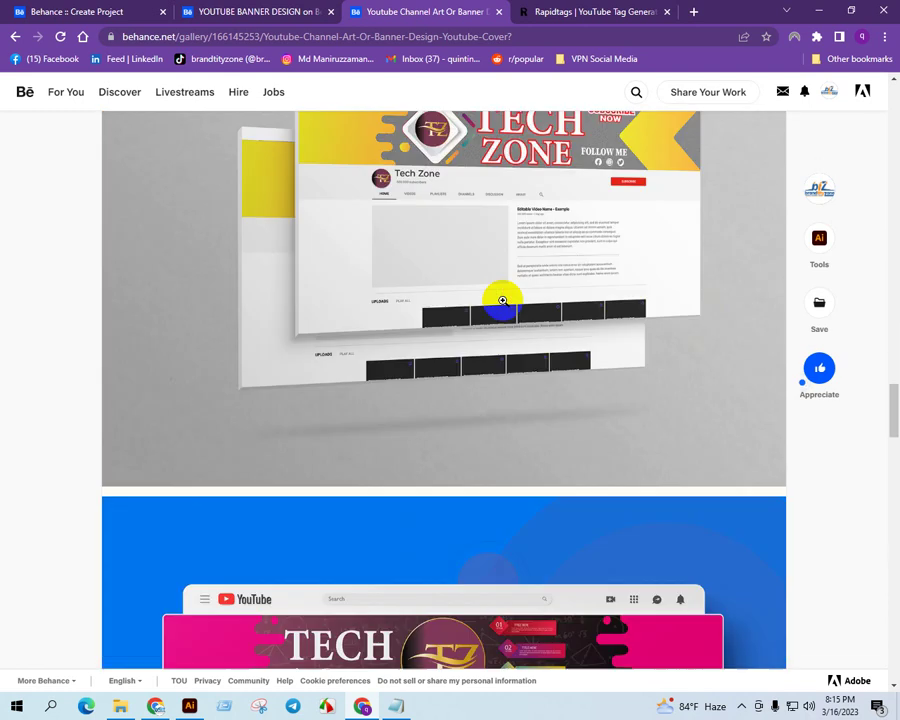
scroll(503, 300, down, 1)
scroll(503, 300, down, 10)
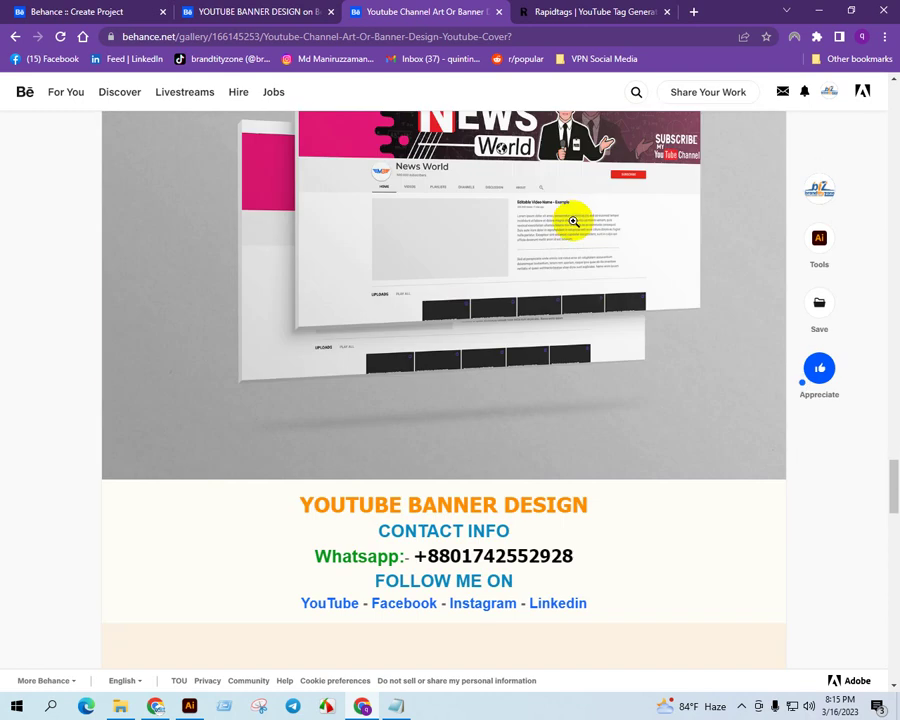
scroll(575, 218, down, 4)
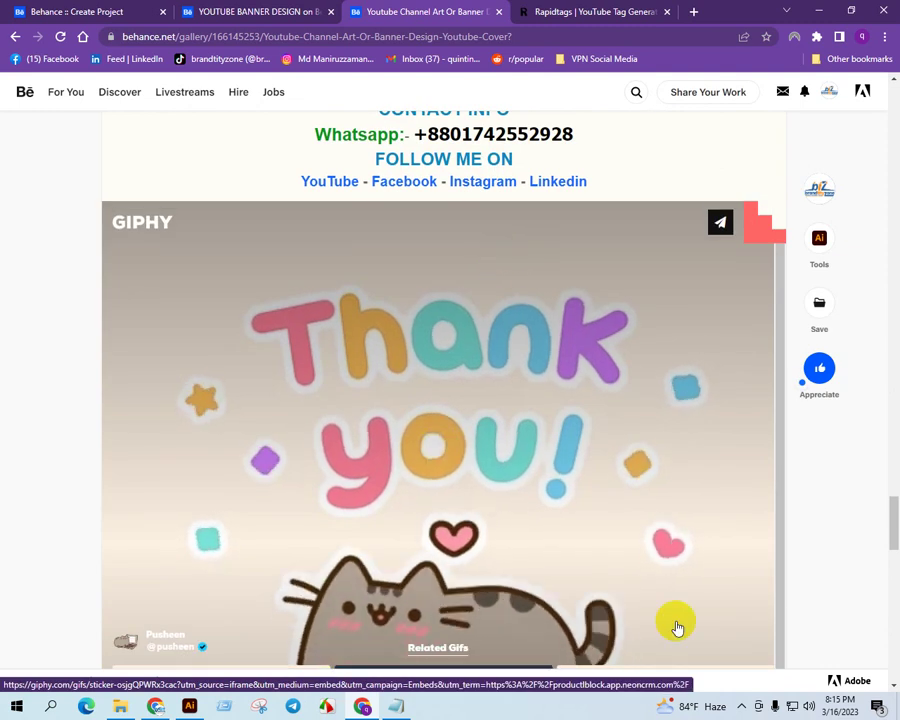
click(742, 705)
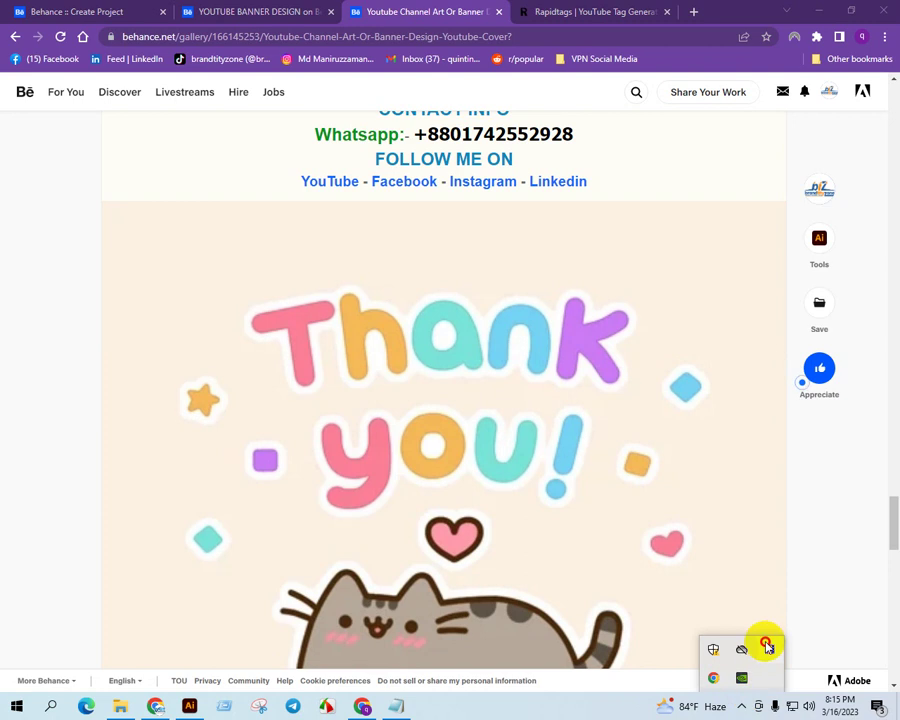